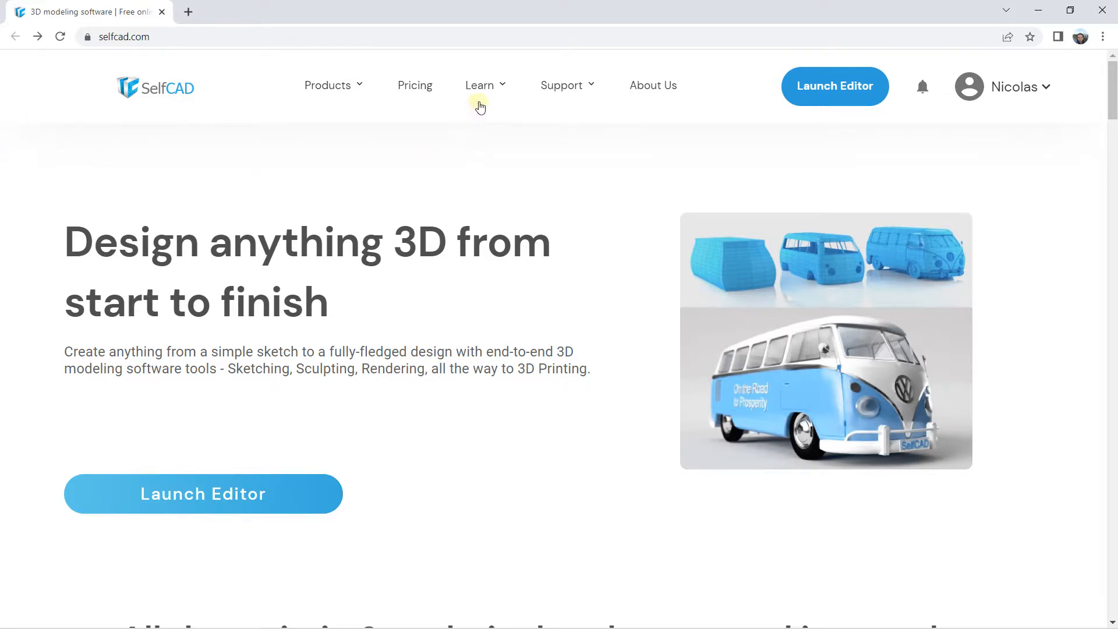
Open the pricing page and review the Free plan's price, intended audience and included tools.
mouse_move(361, 88)
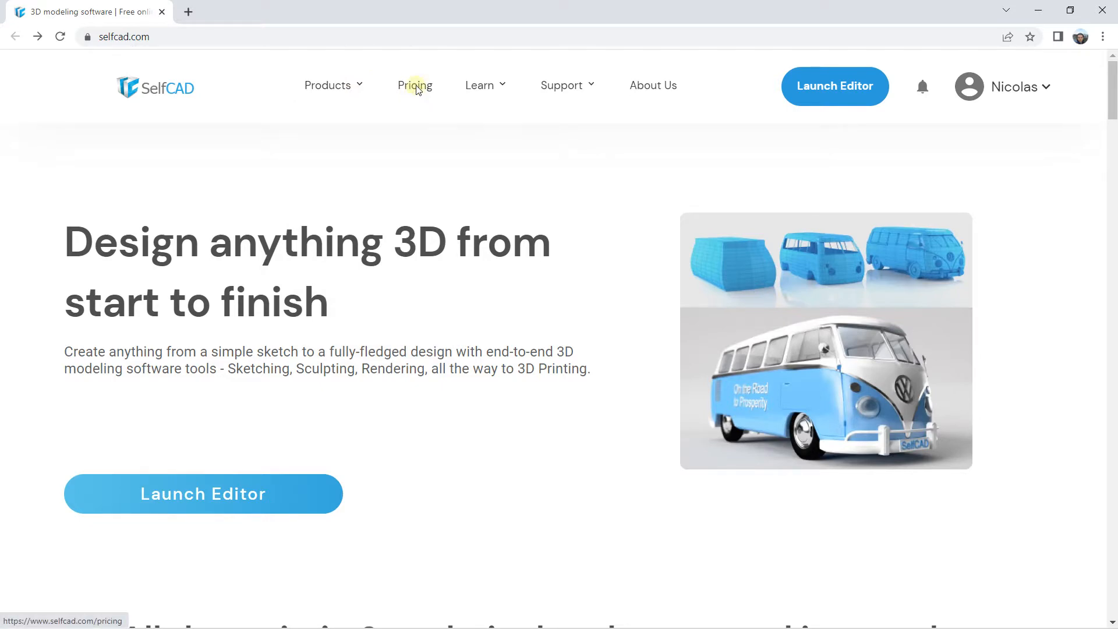
click(416, 87)
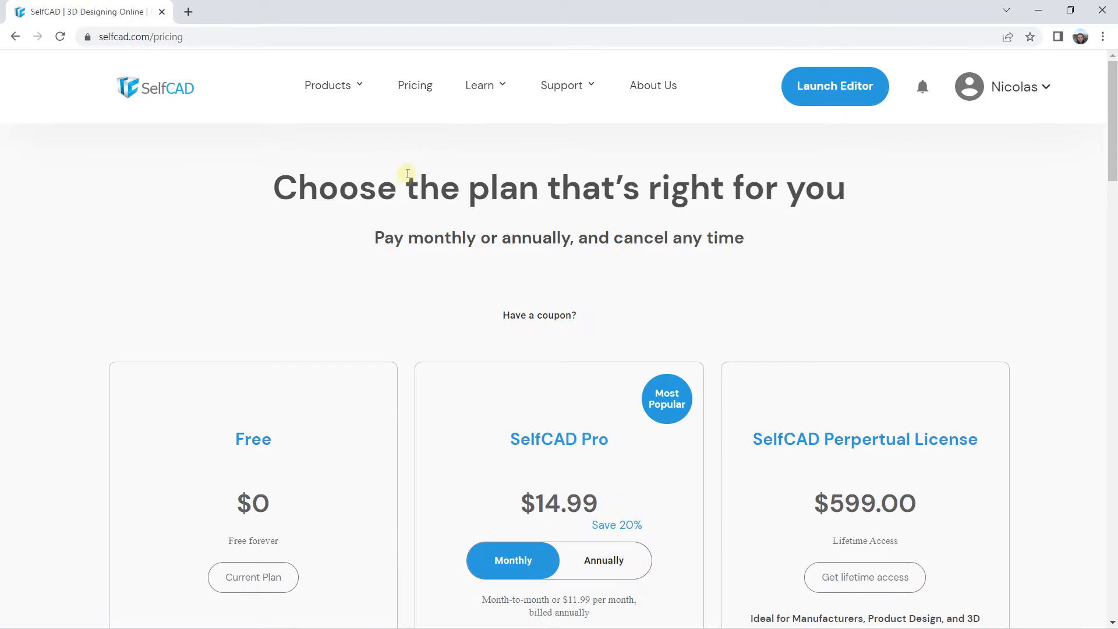
scroll(526, 186, down, 3)
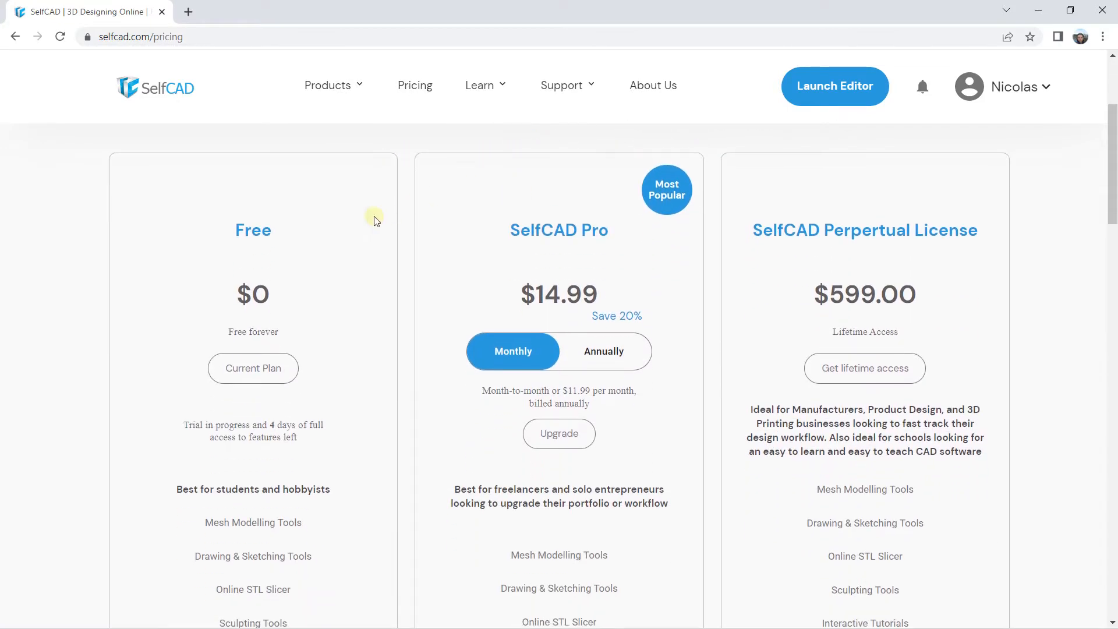
drag(235, 229, 290, 306)
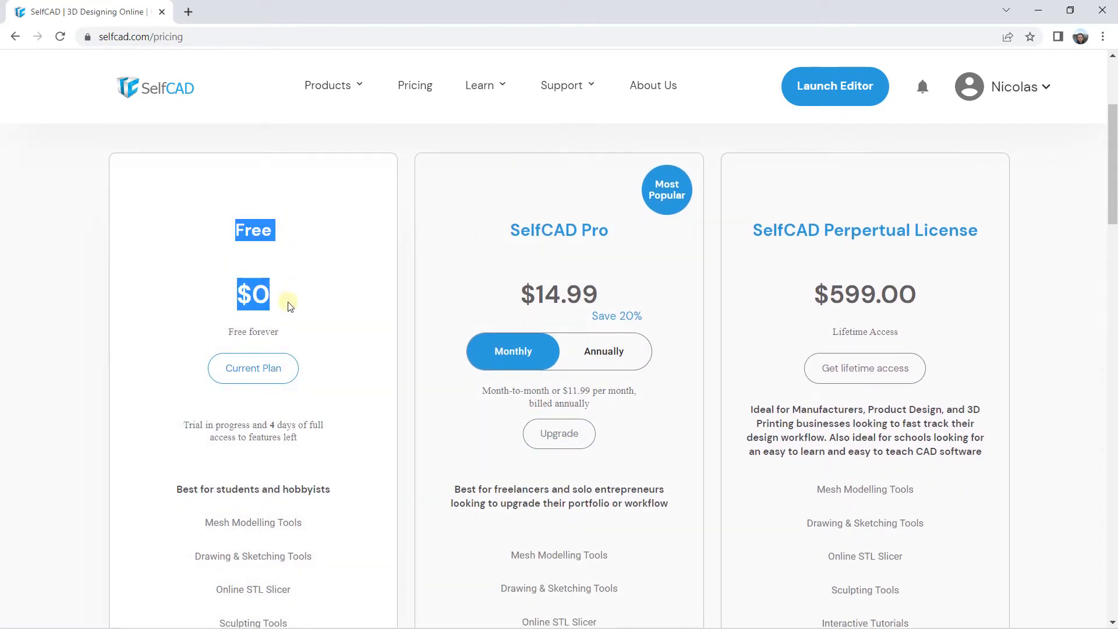
scroll(291, 285, down, 3)
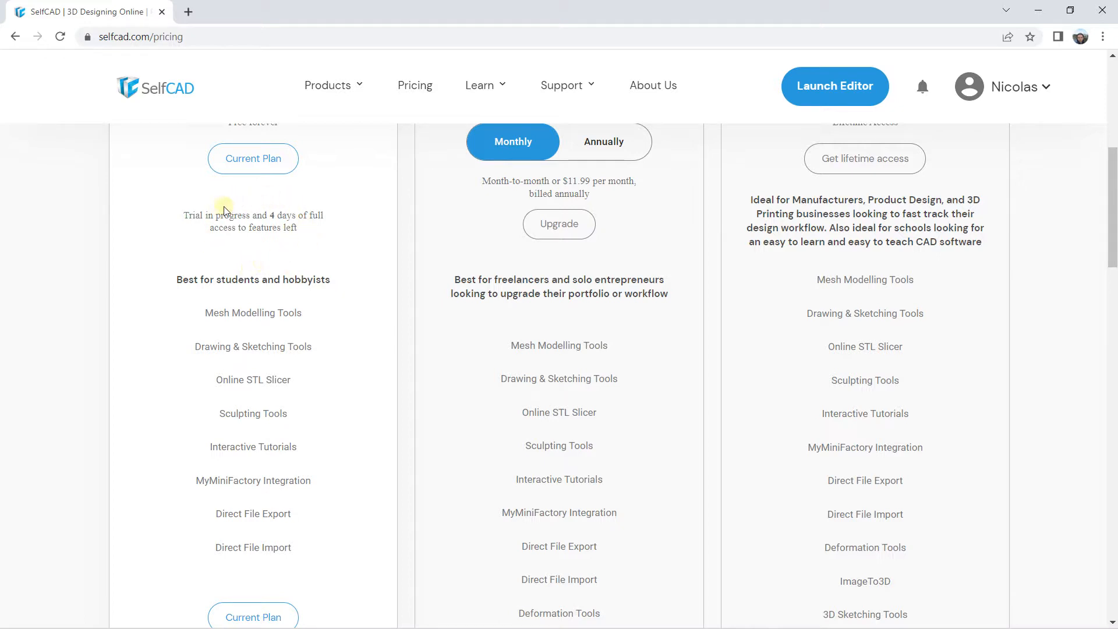
scroll(283, 216, down, 1)
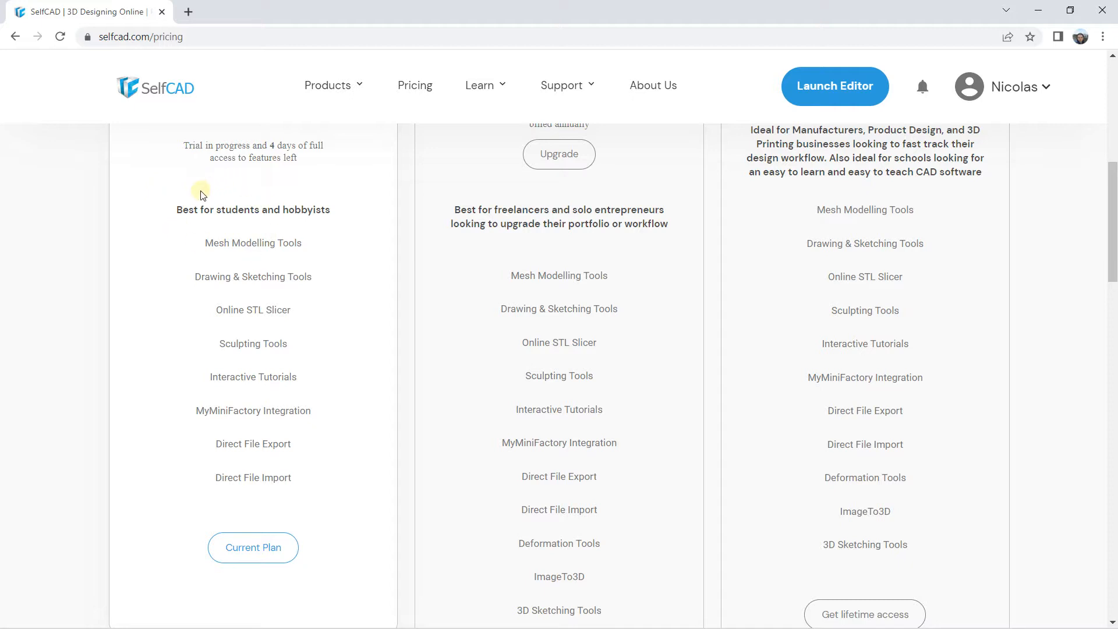
mouse_move(176, 209)
mouse_down()
mouse_move(339, 214)
mouse_move(332, 264)
mouse_move(344, 255)
mouse_up()
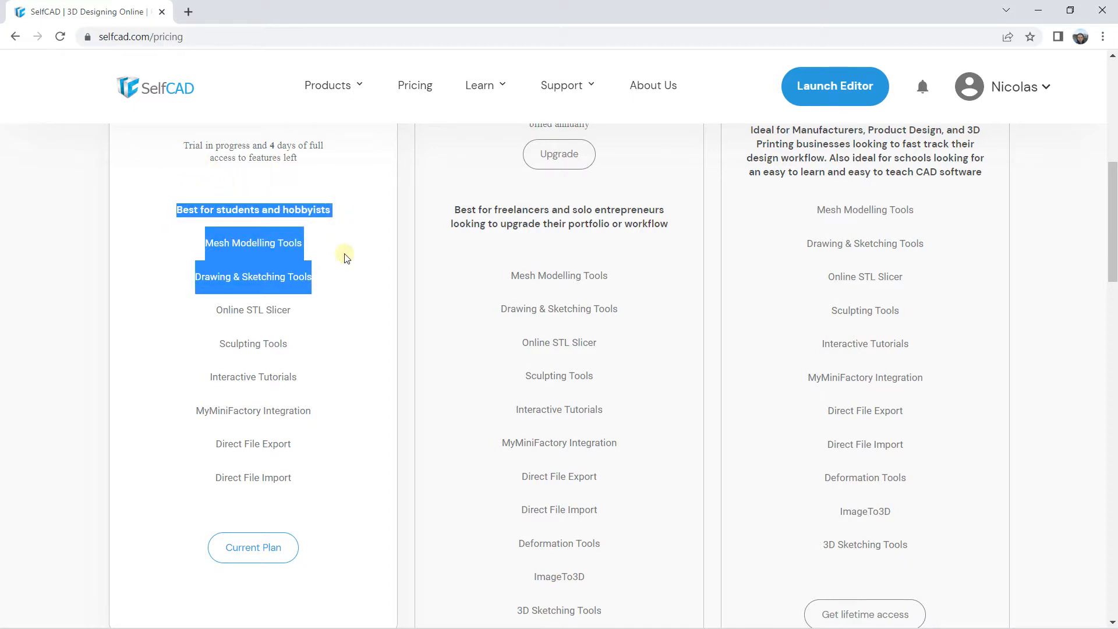
click(346, 256)
Compare annual and monthly billing for the SelfCAD Pro plan, ending on Monthly.
scroll(512, 257, up, 4)
click(512, 284)
click(604, 285)
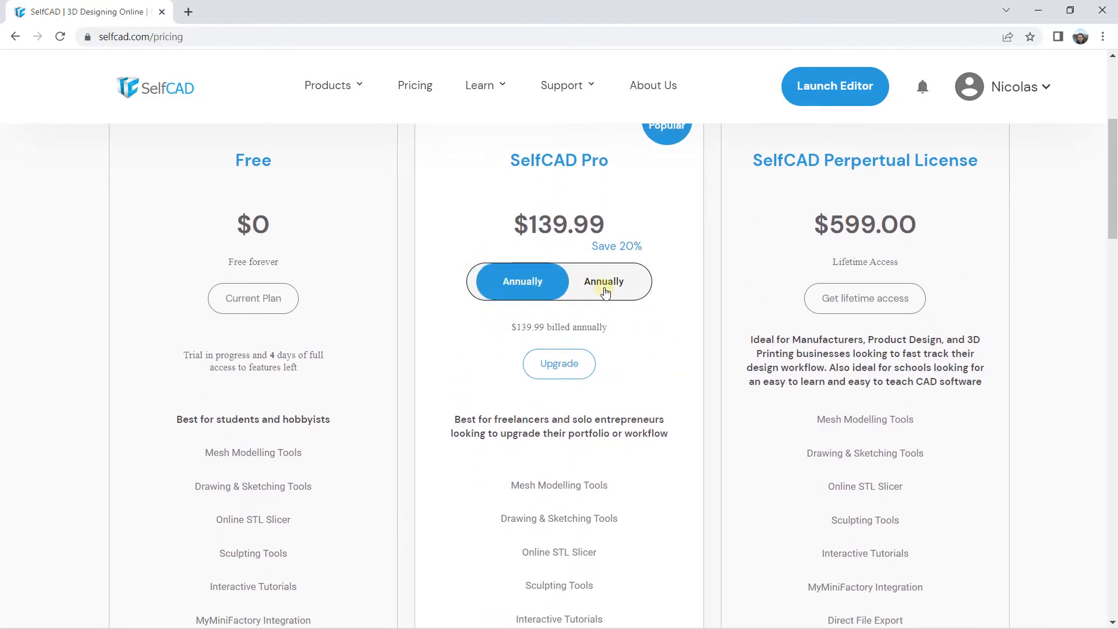
click(512, 281)
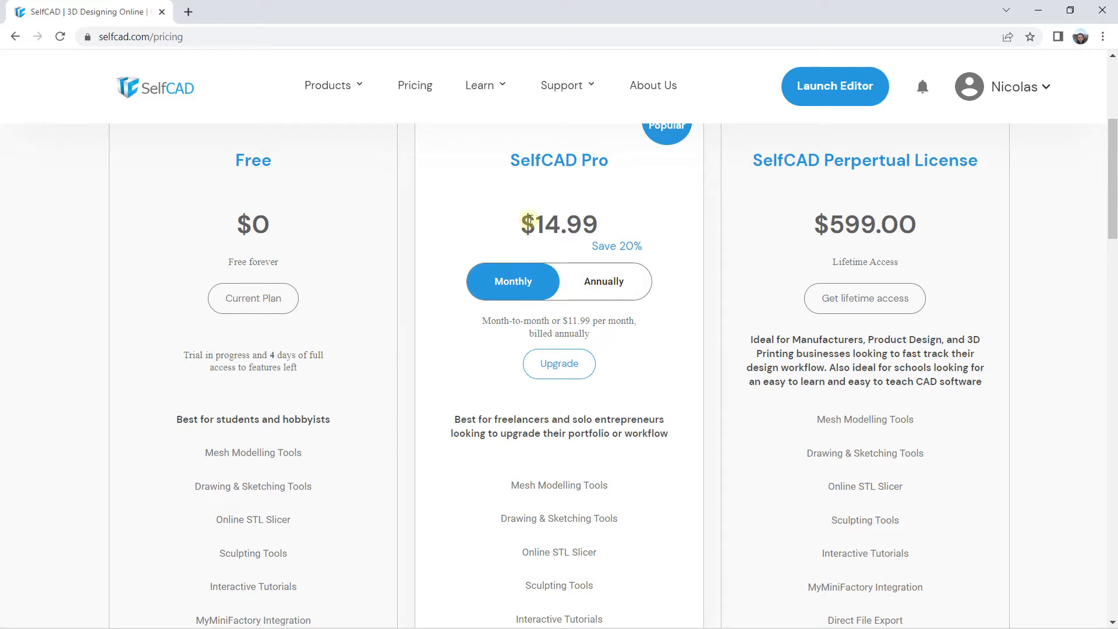
Review the SelfCAD Pro feature list, highlighting Direct File Export, Deformation Tools, ImageTo3D and 3D Sketching Tools.
scroll(531, 220, down, 5)
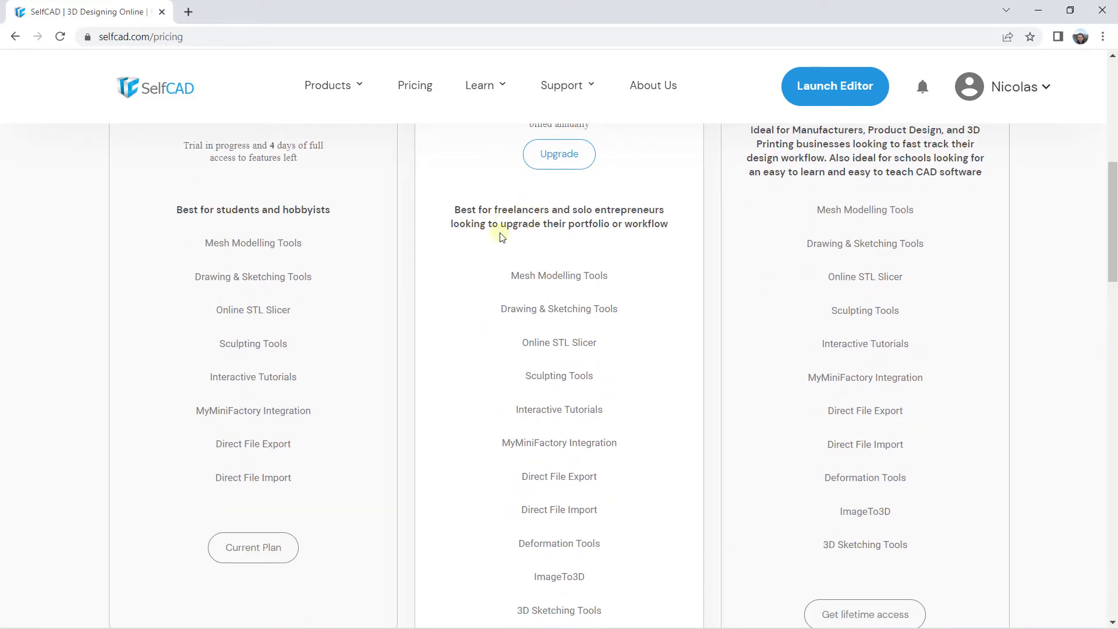
scroll(512, 266, down, 3)
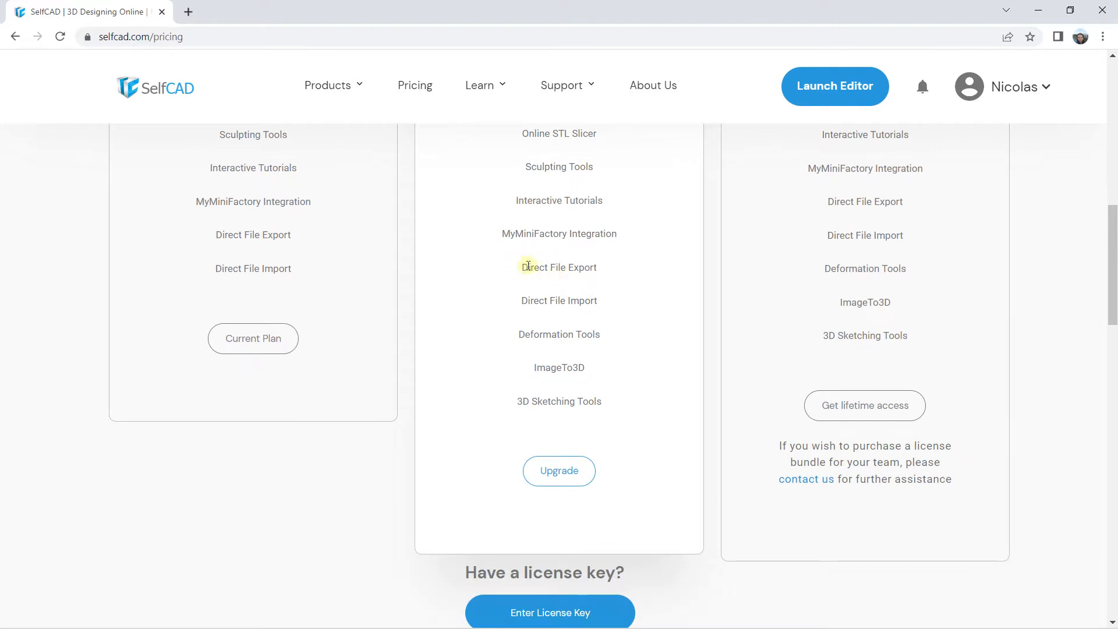
drag(524, 267, 609, 277)
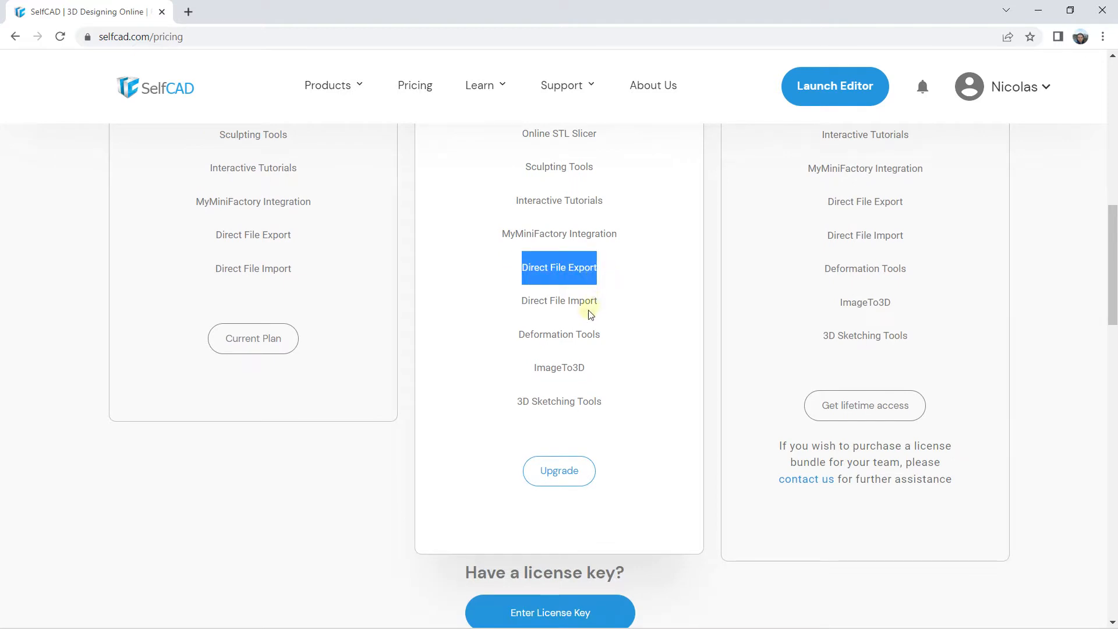
drag(520, 331, 602, 338)
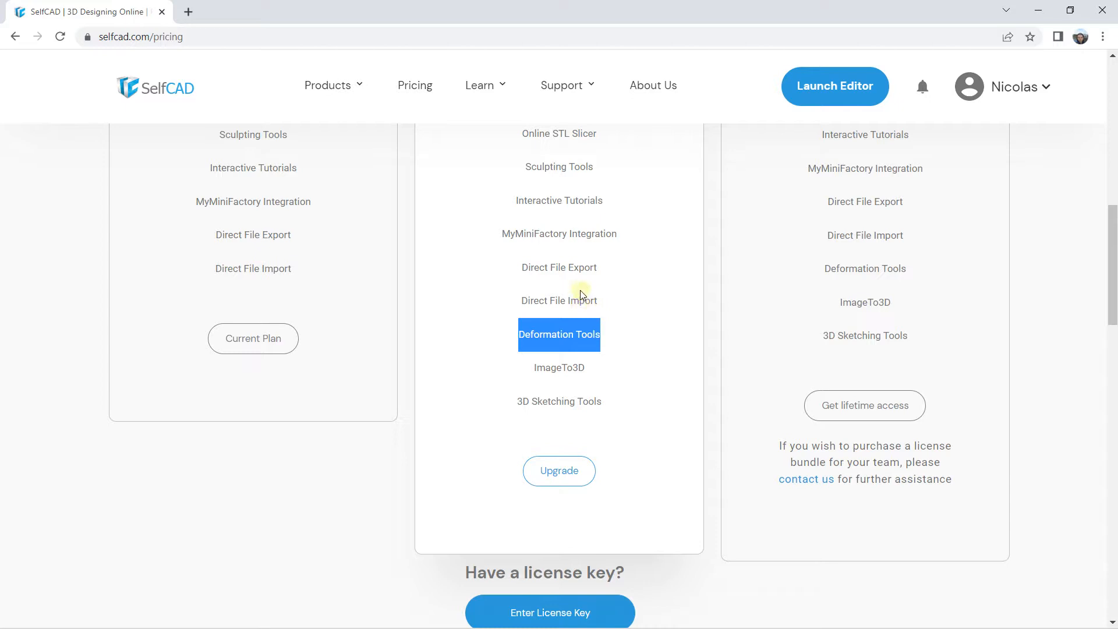
drag(533, 367, 587, 368)
drag(516, 401, 609, 402)
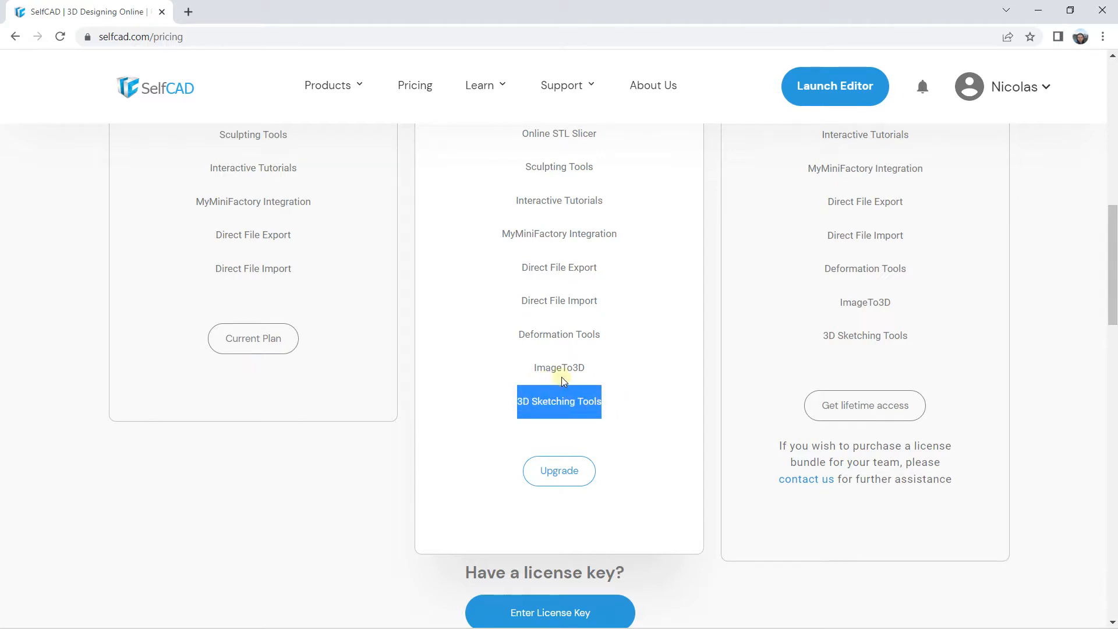
scroll(556, 337, up, 1)
scroll(548, 396, up, 1)
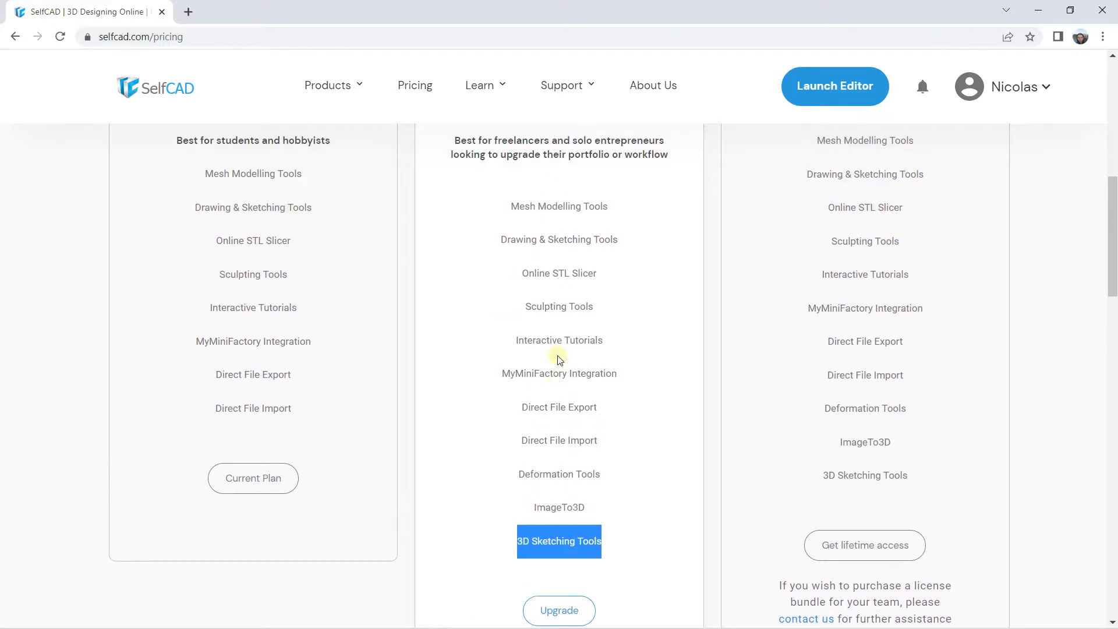
Review the perpetual license plan's name and price, and look over the plan overview again.
scroll(579, 224, up, 4)
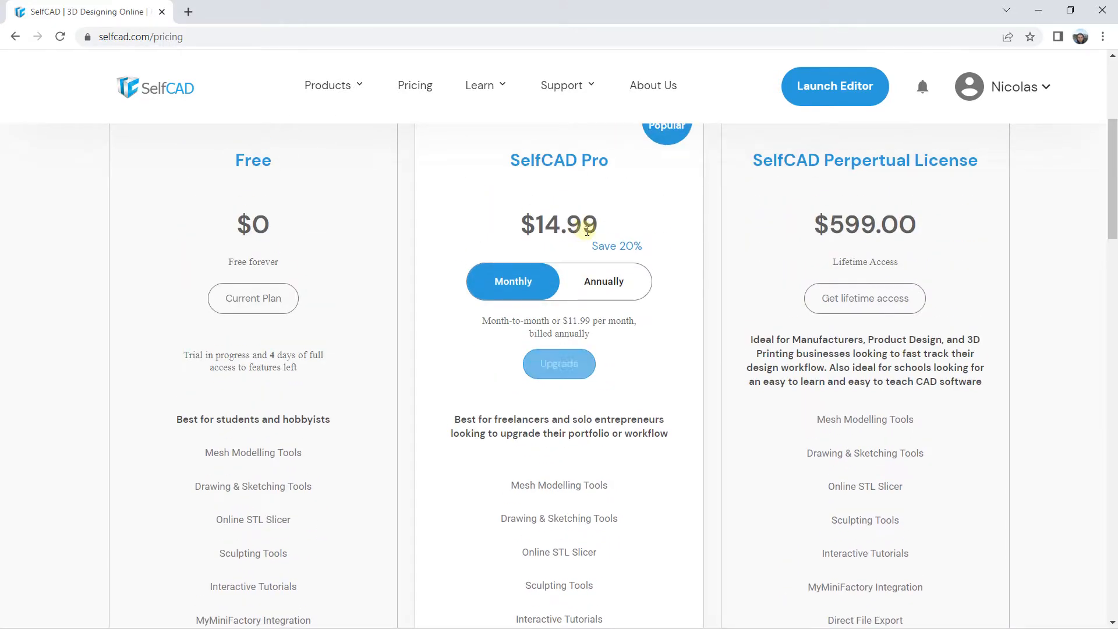
drag(750, 163, 984, 164)
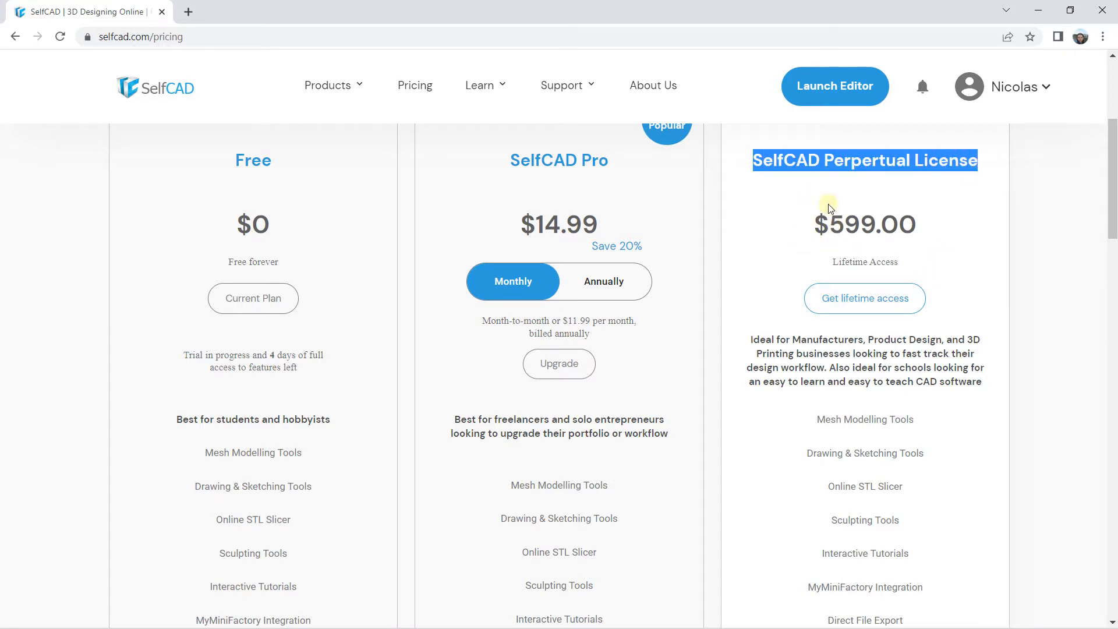
drag(815, 224, 925, 226)
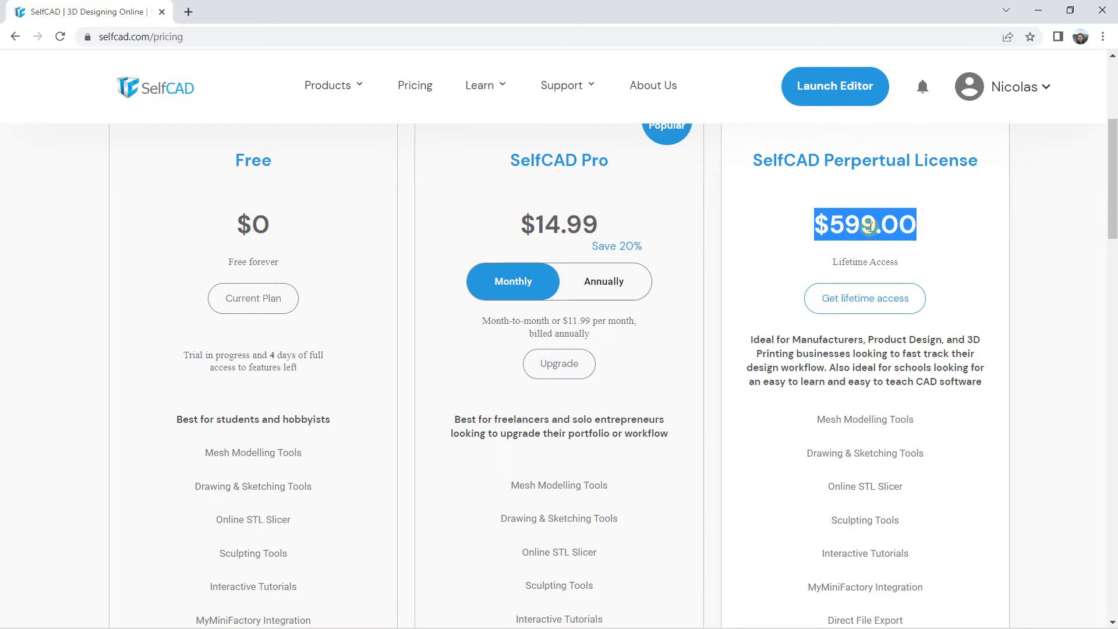
scroll(687, 217, up, 5)
mouse_move(355, 94)
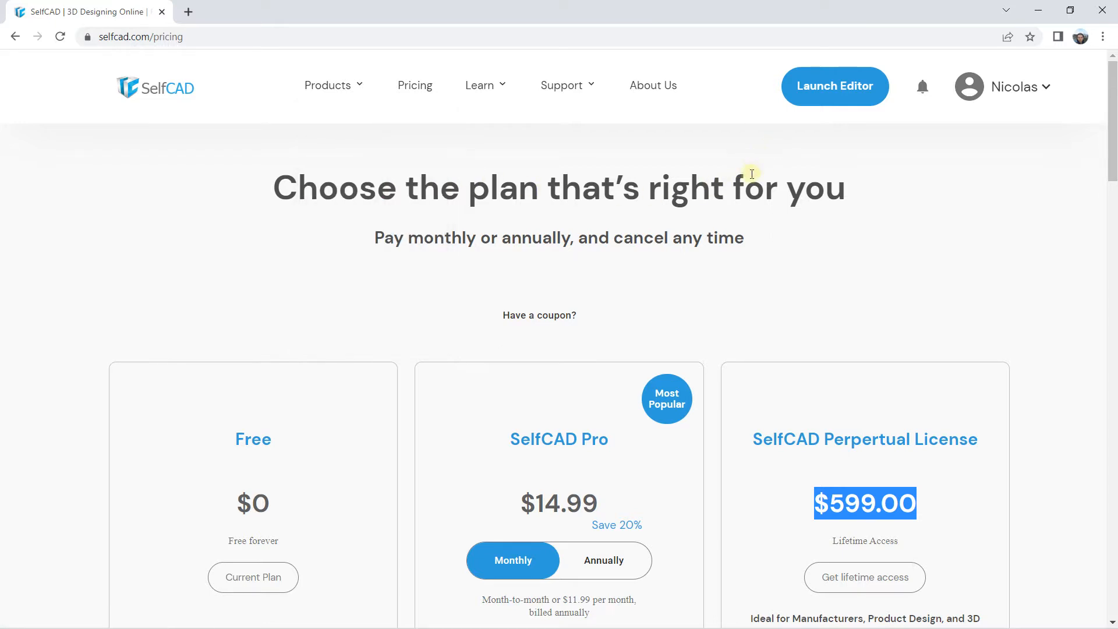
scroll(679, 182, down, 2)
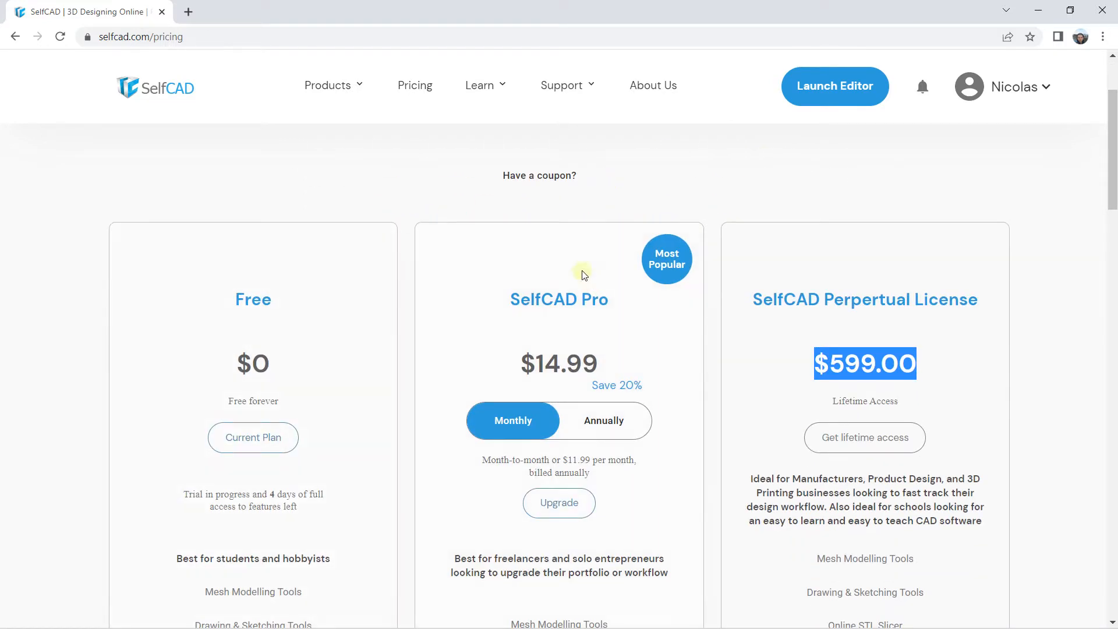
Launch the editor and create a new project with a segment size of 50 and the Z-up orientation.
click(836, 93)
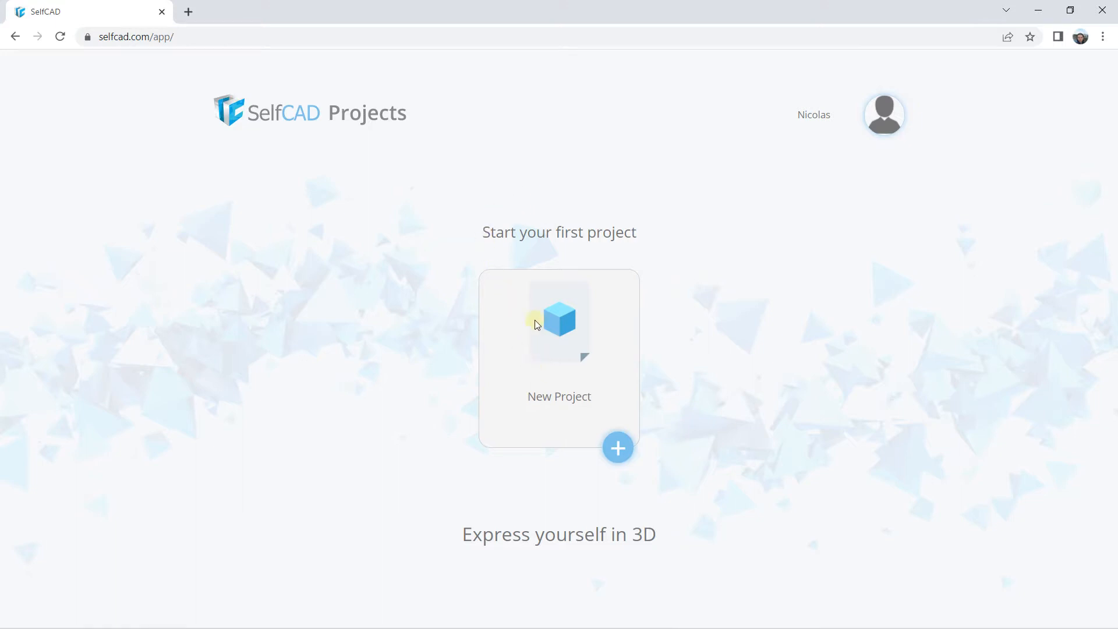
click(610, 446)
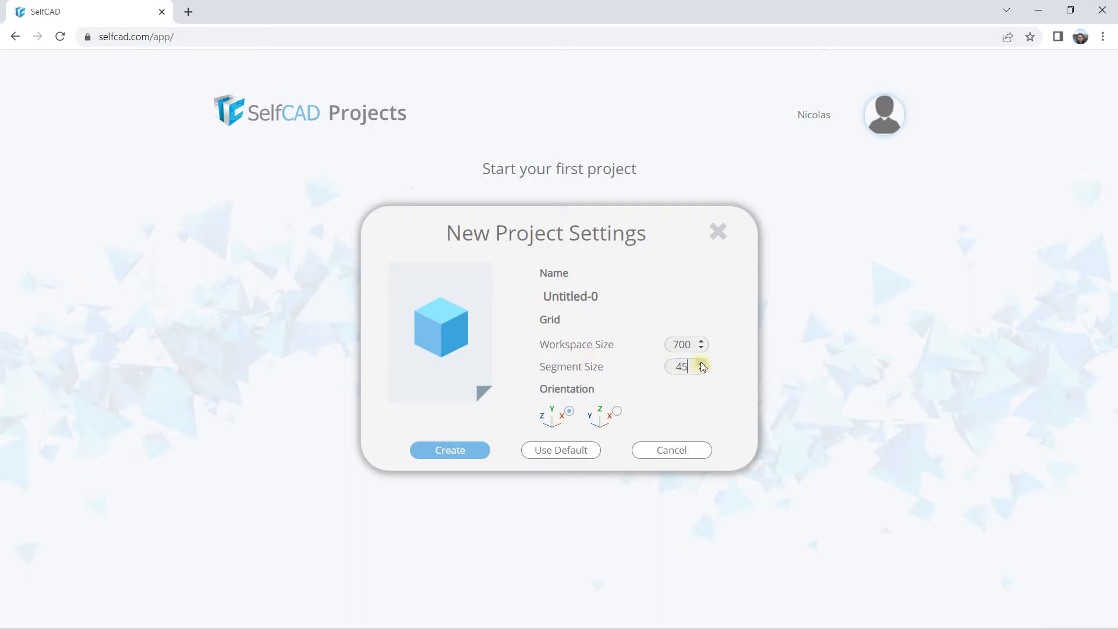
click(700, 362)
click(701, 362)
click(701, 362)
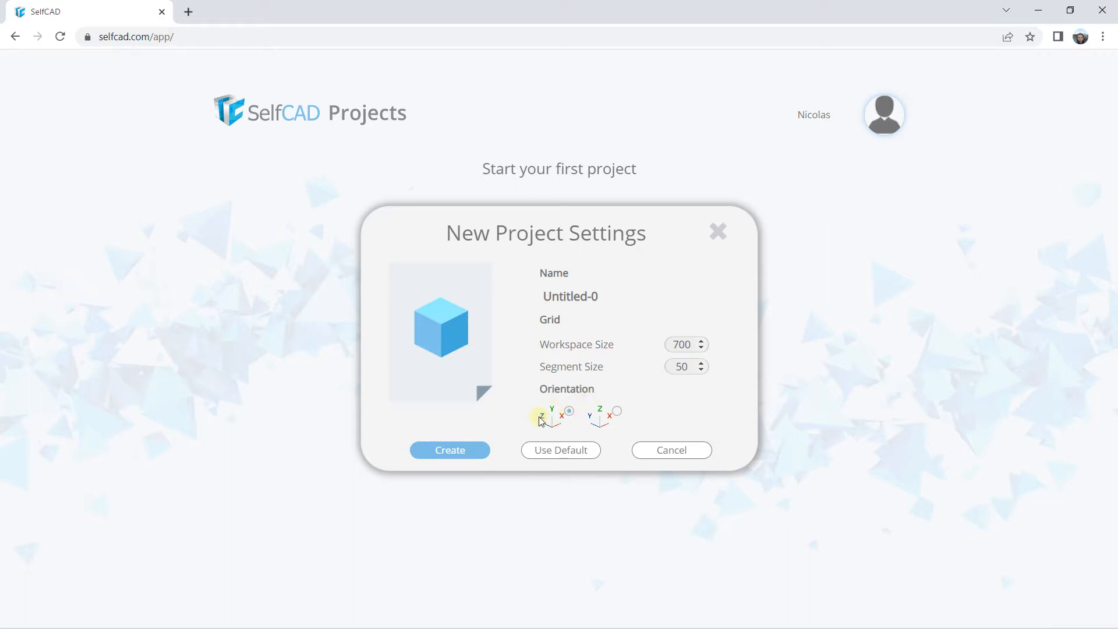
click(617, 411)
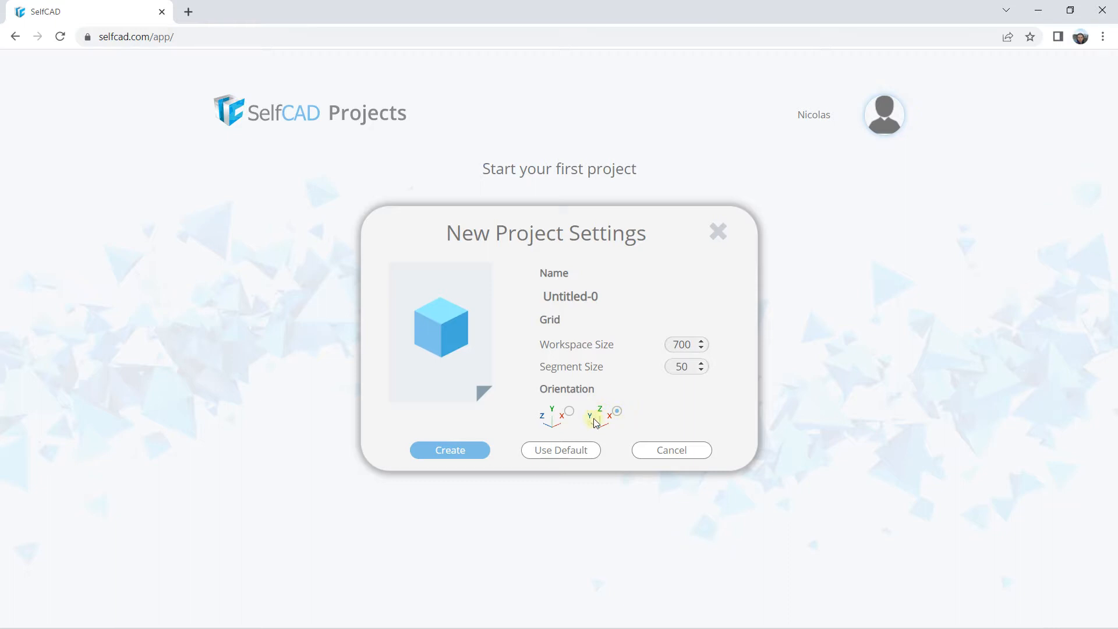
click(464, 451)
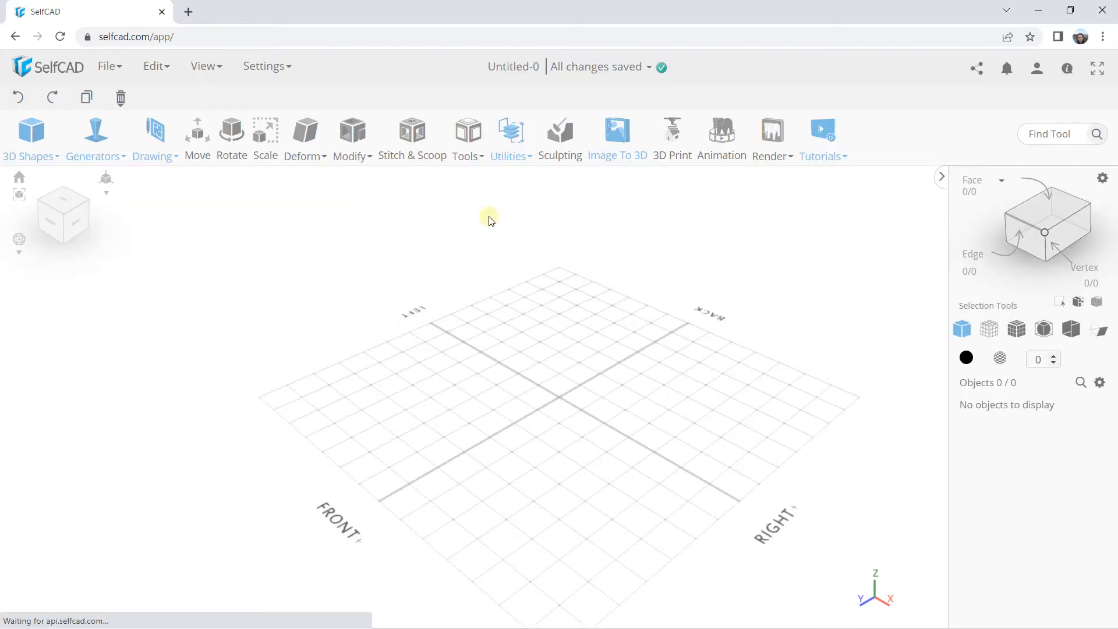
Open the editor preferences, review the startup, undo, saving and colour options, and close them without changes.
right_drag(434, 327, 458, 295)
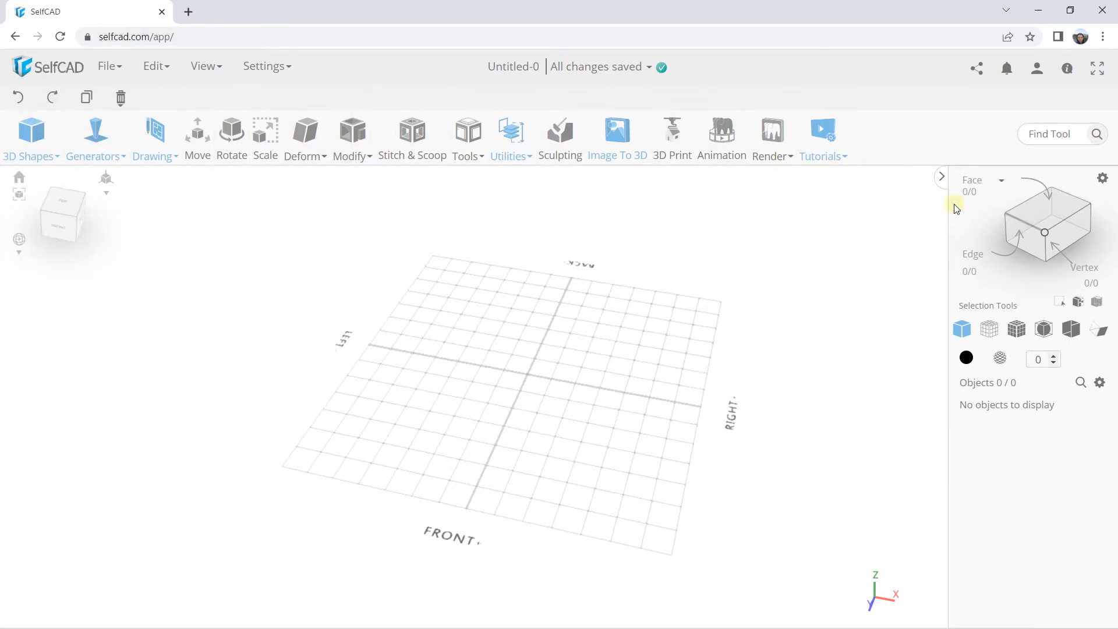
mouse_move(69, 135)
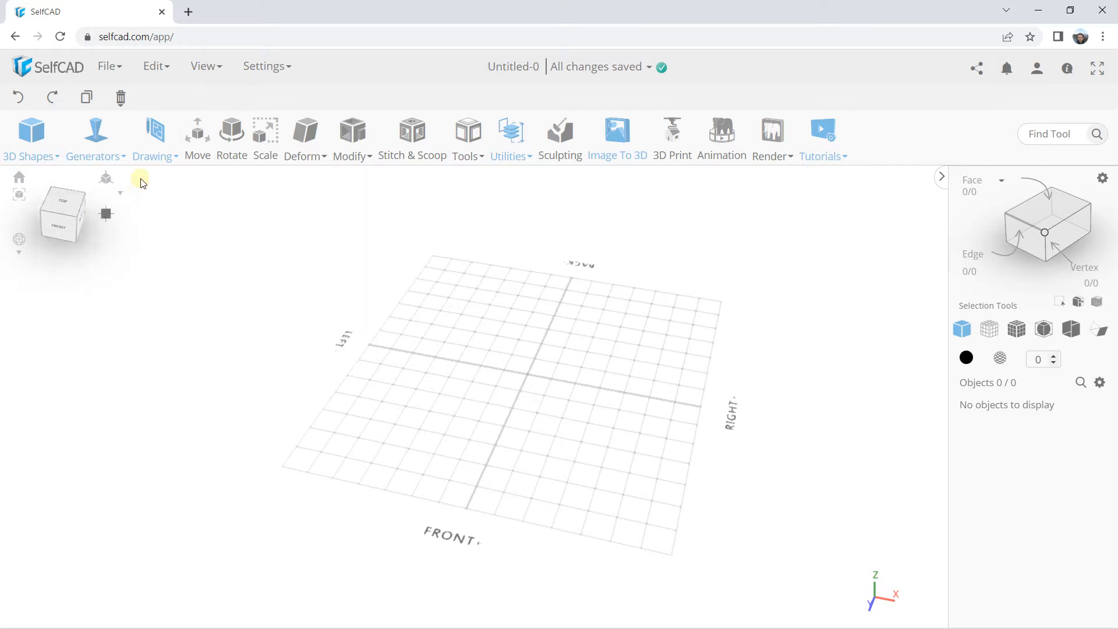
click(206, 69)
click(247, 67)
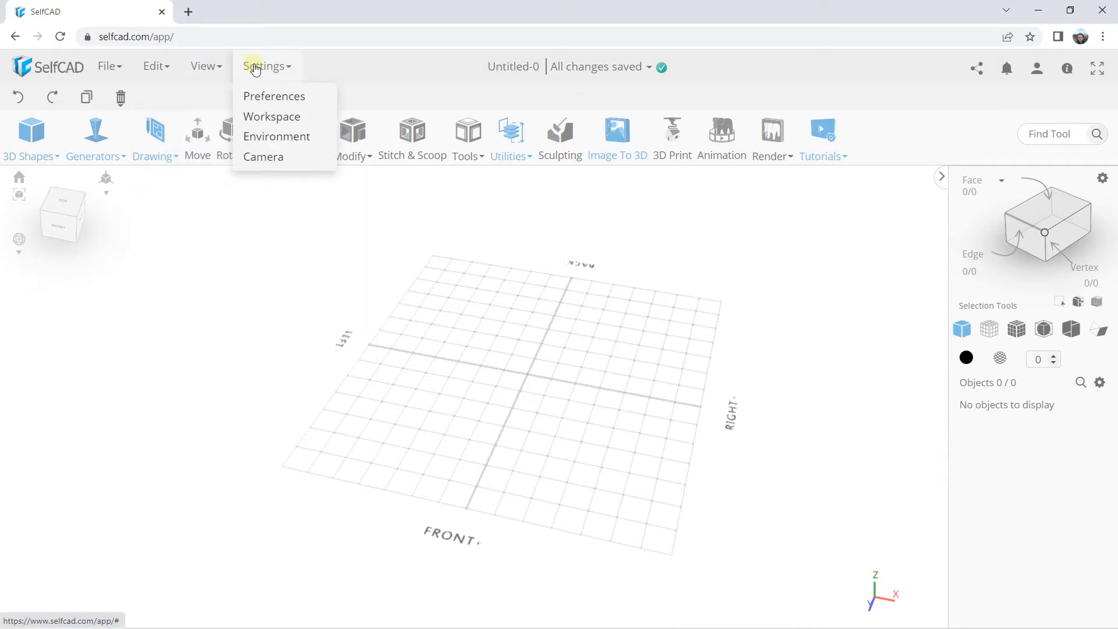
click(277, 101)
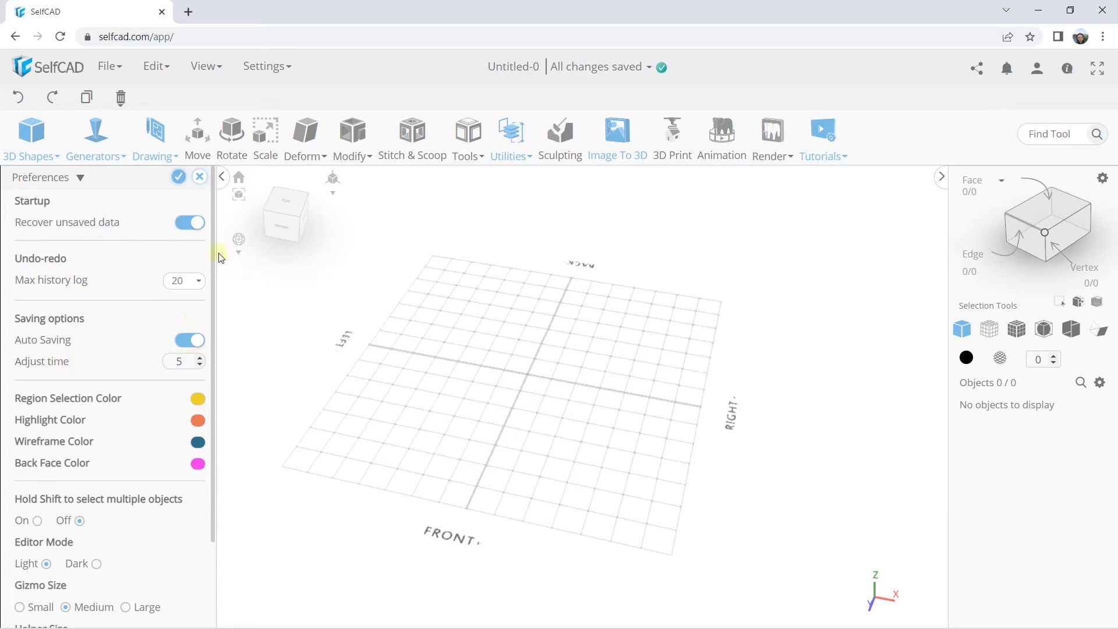
click(198, 179)
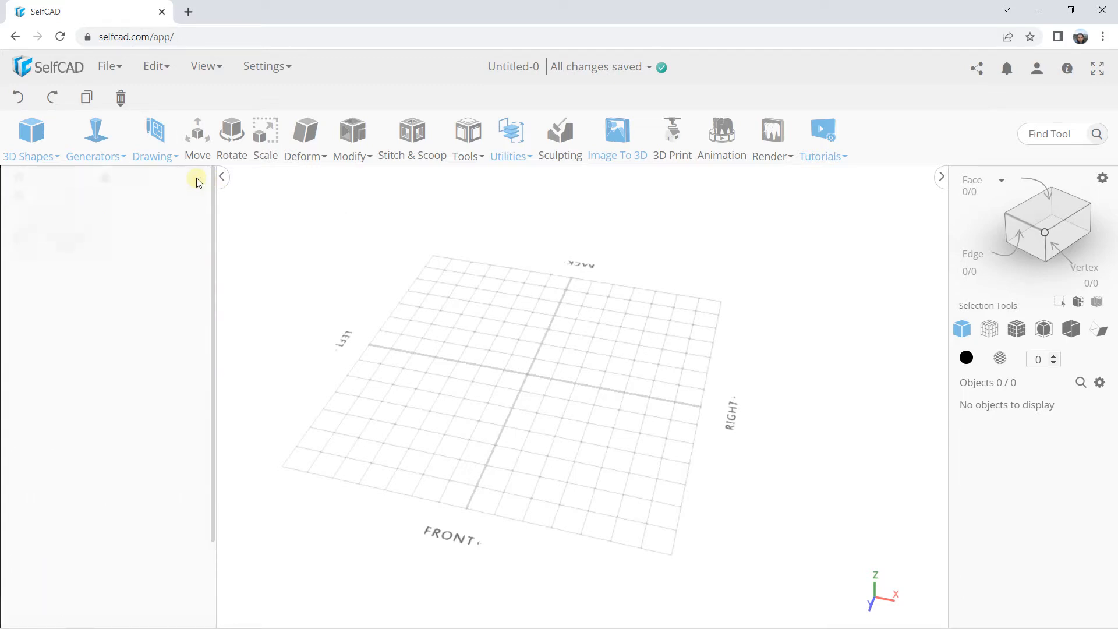
Open the workspace settings and set the workspace size to 1000 mm.
click(251, 71)
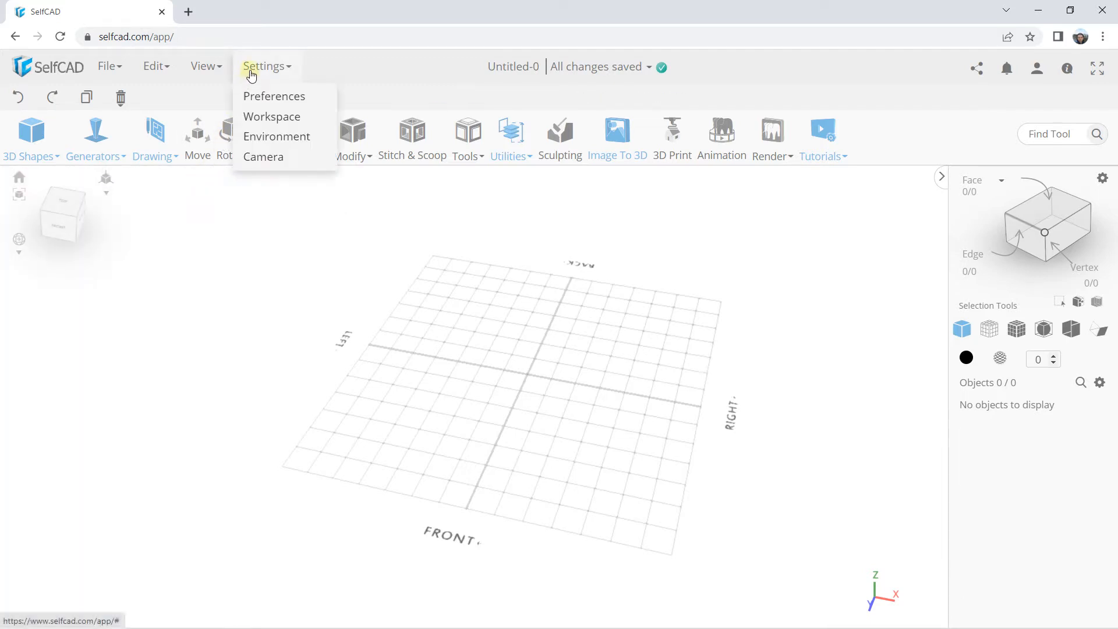
click(256, 117)
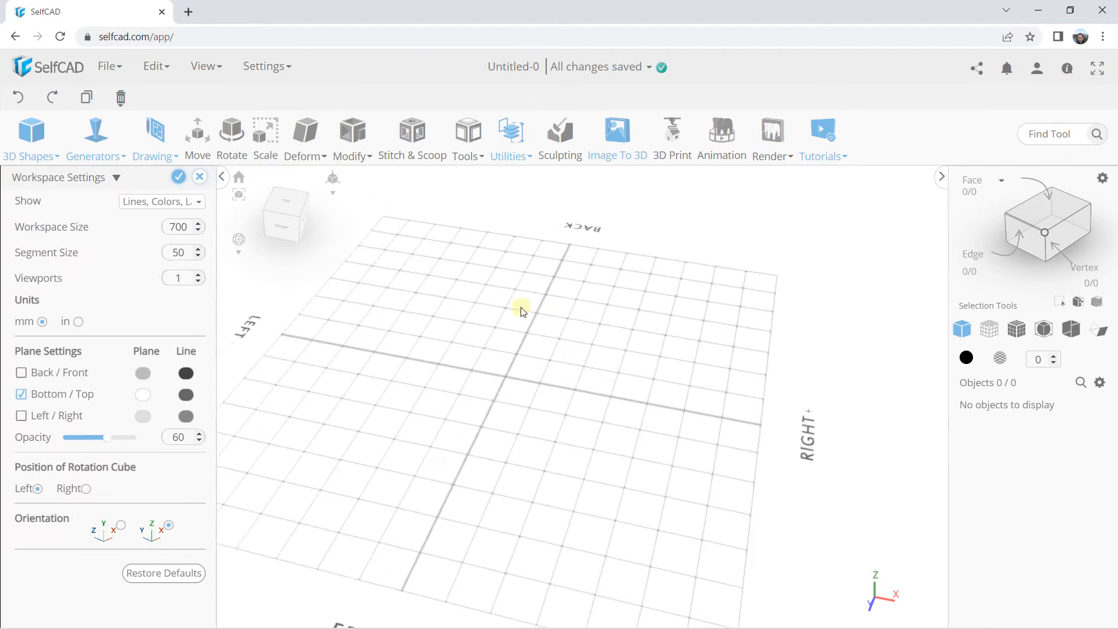
scroll(391, 381, down, 5)
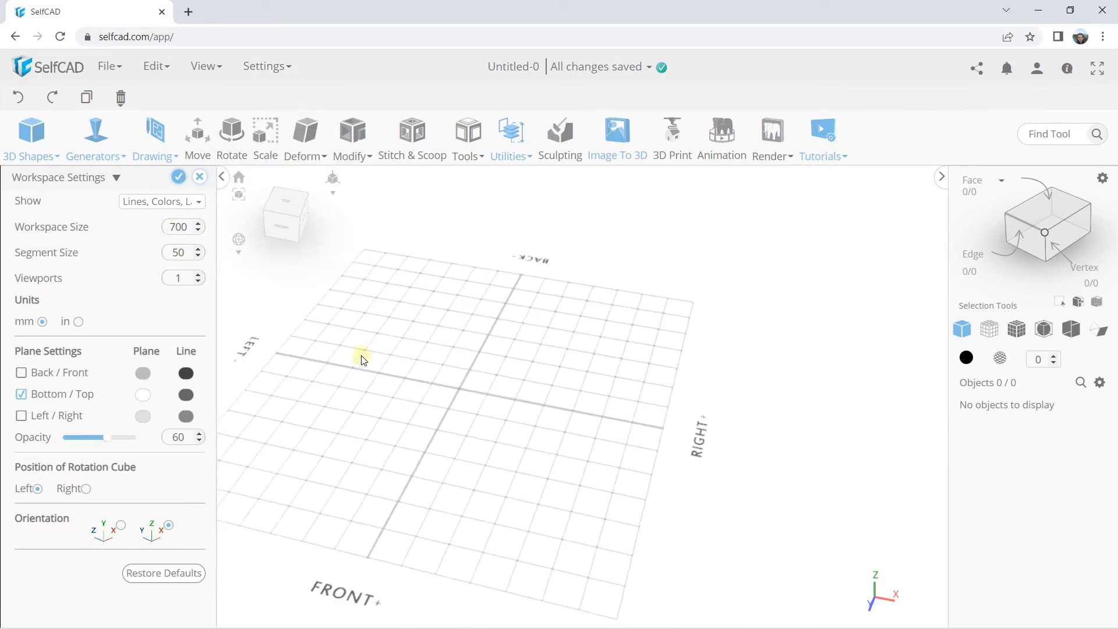
click(197, 225)
click(197, 223)
click(197, 224)
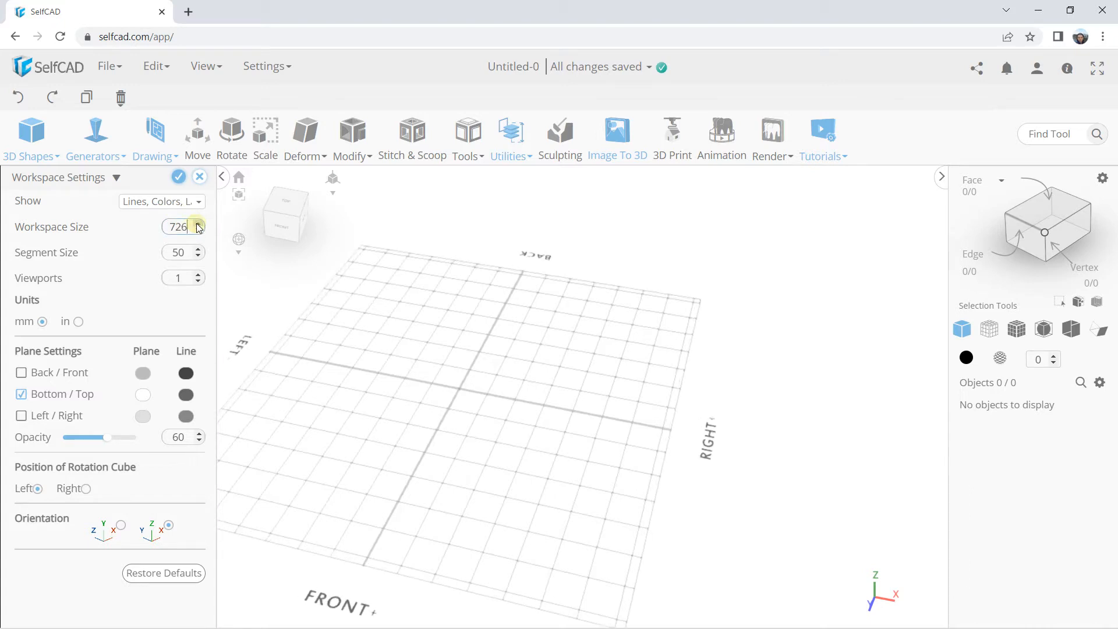
text(1000)
click(191, 250)
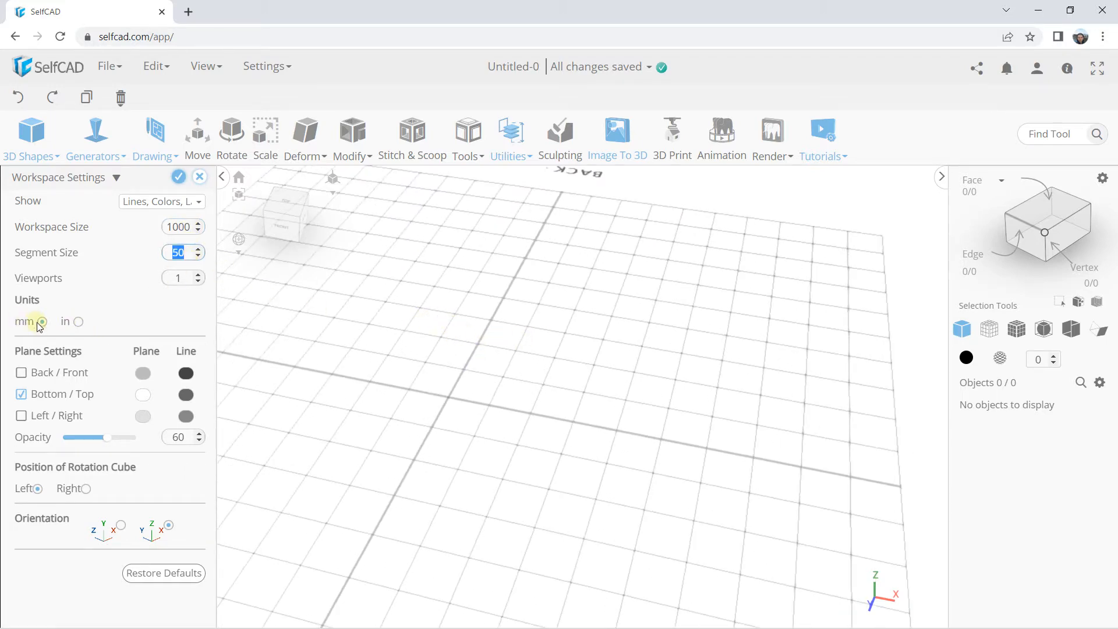
Switch the workspace units to inches and back to millimetres.
click(80, 326)
click(80, 326)
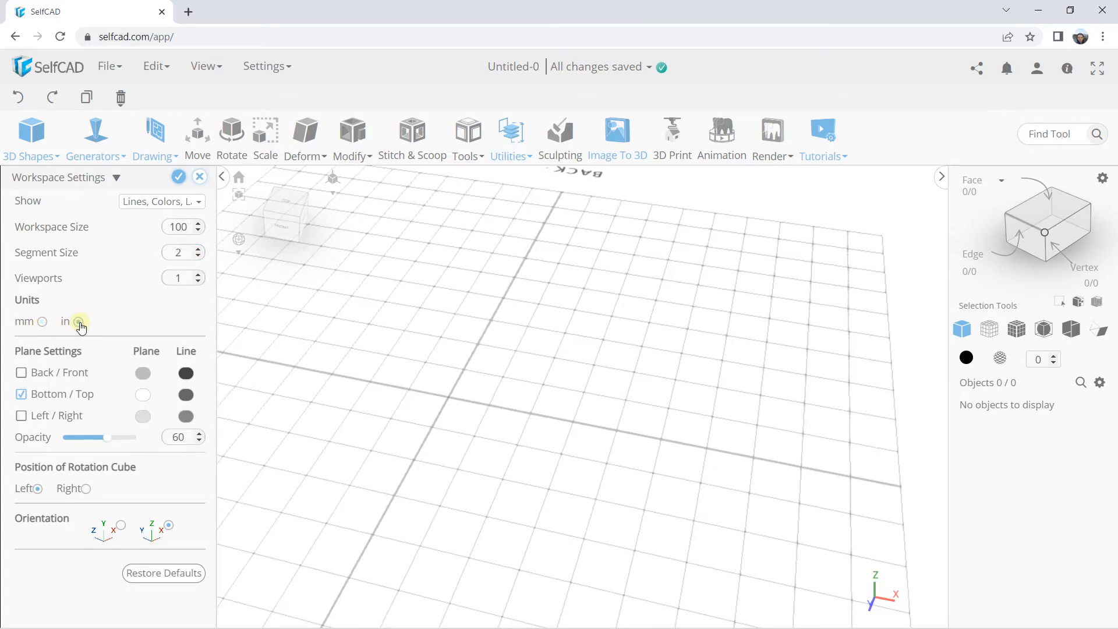
click(43, 323)
Set the segment size to 10 mm with a workspace size of 1000 mm, and inspect the denser grid.
double_click(175, 248)
drag(175, 247, 181, 251)
double_click(184, 227)
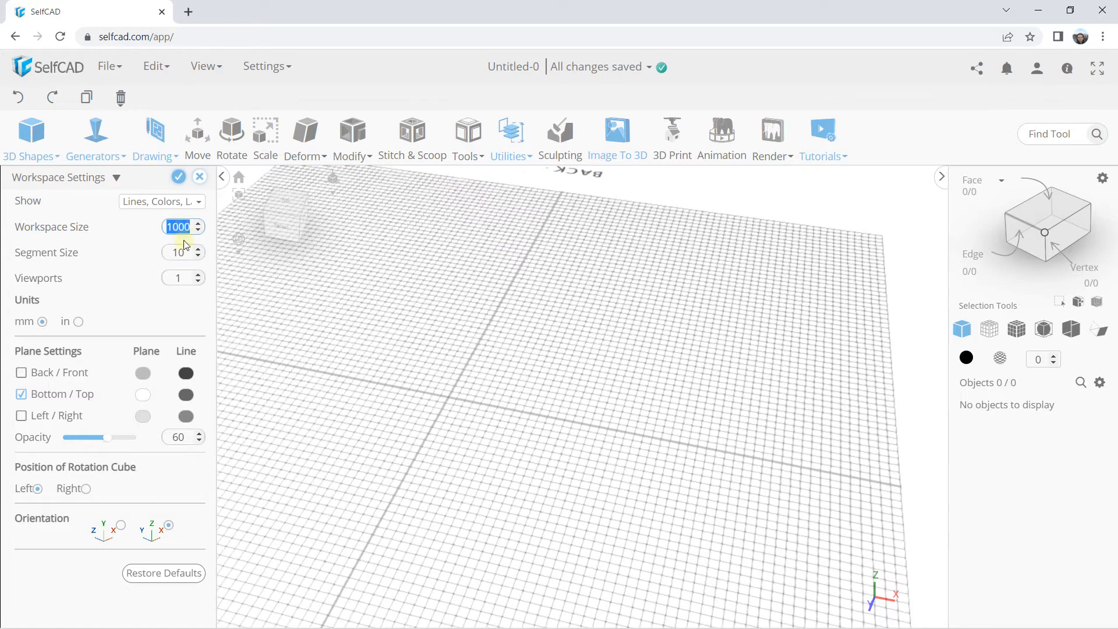
drag(518, 341, 537, 361)
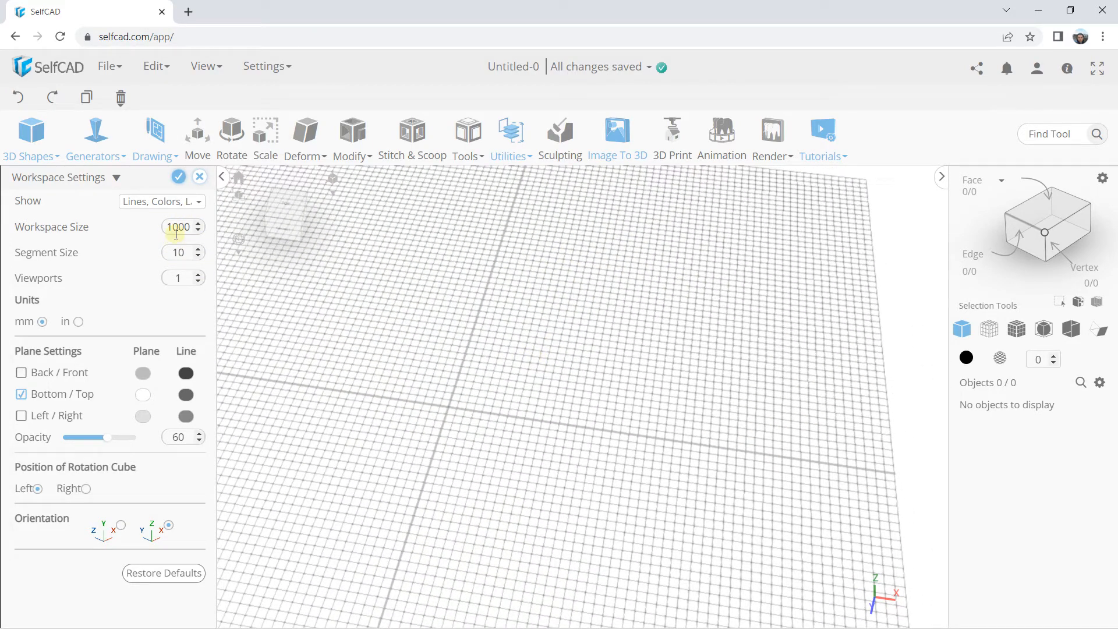
scroll(510, 375, down, 6)
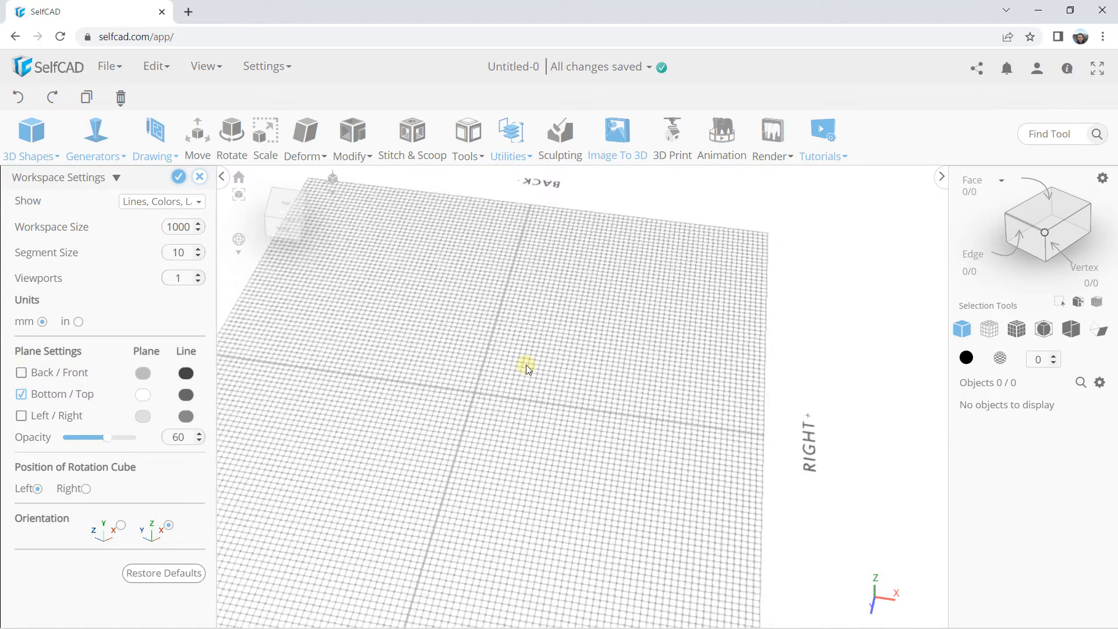
Show the Back/Front and Left/Right planes, hide both again, and apply the workspace settings.
click(24, 376)
click(23, 417)
drag(419, 352, 430, 391)
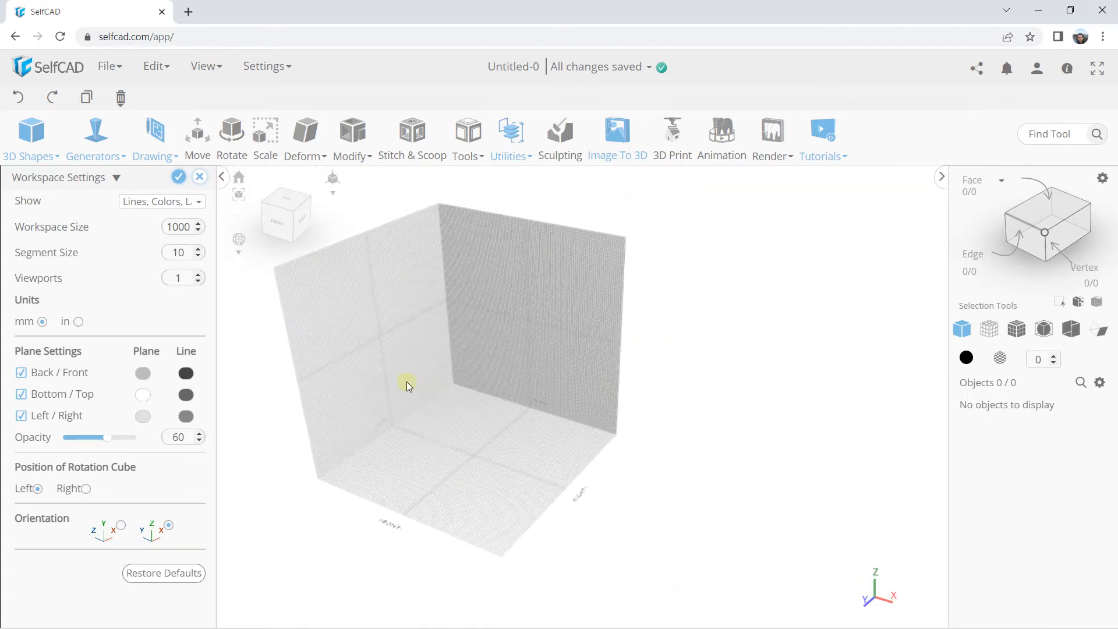
click(24, 377)
click(24, 415)
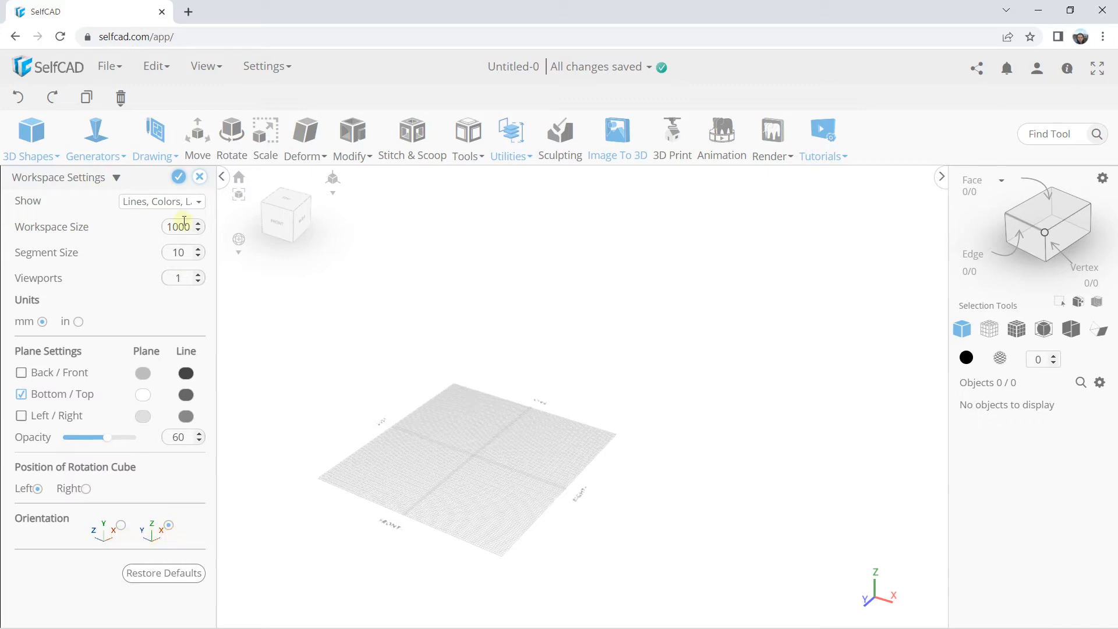
click(178, 177)
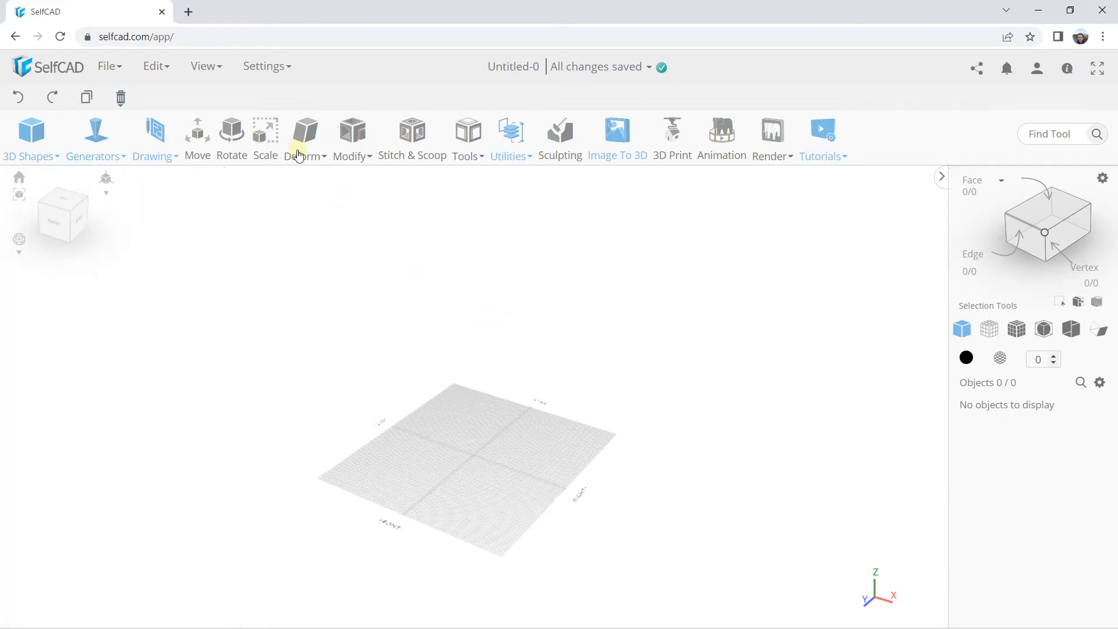
Reopen the workspace settings, restore the defaults, and apply them with the Z-up orientation.
click(272, 67)
click(271, 115)
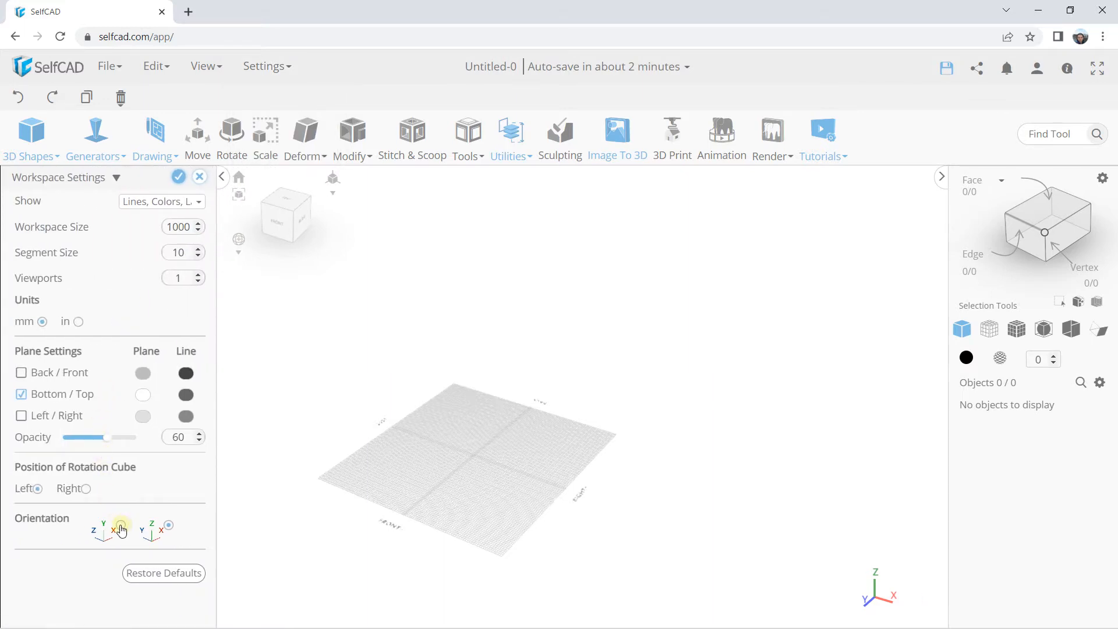
click(158, 574)
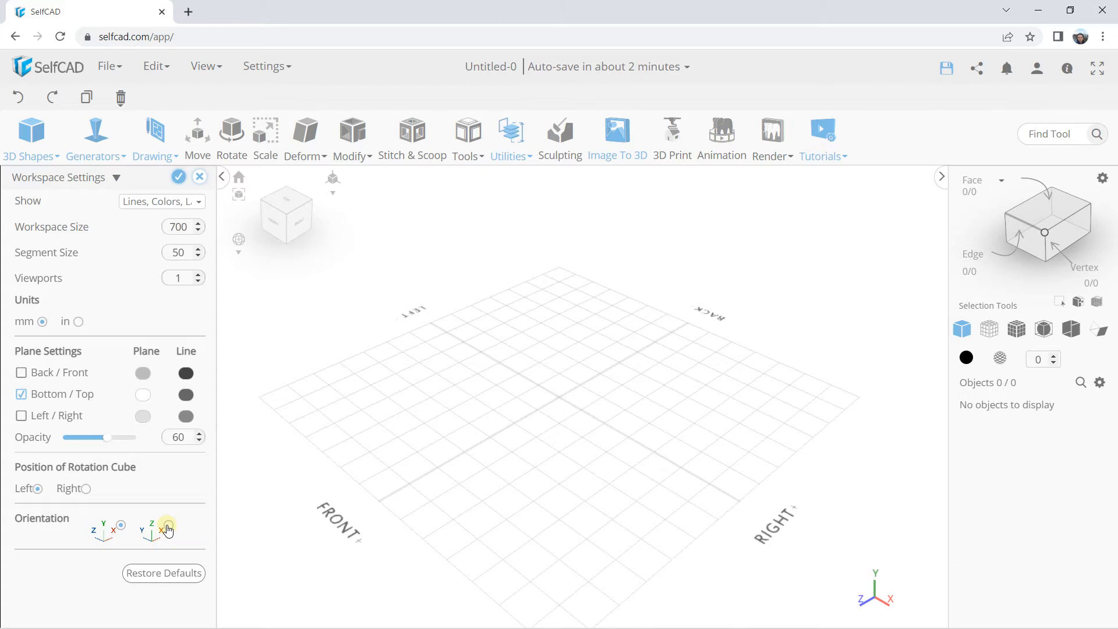
click(178, 177)
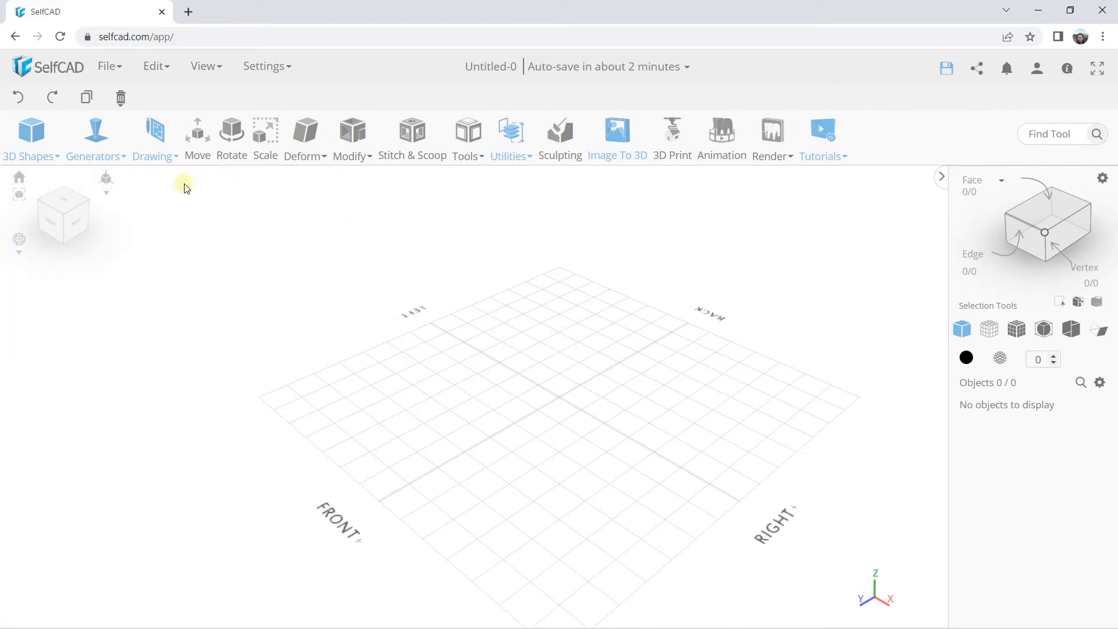
Review the environment settings and the camera settings, closing each without changes.
click(263, 66)
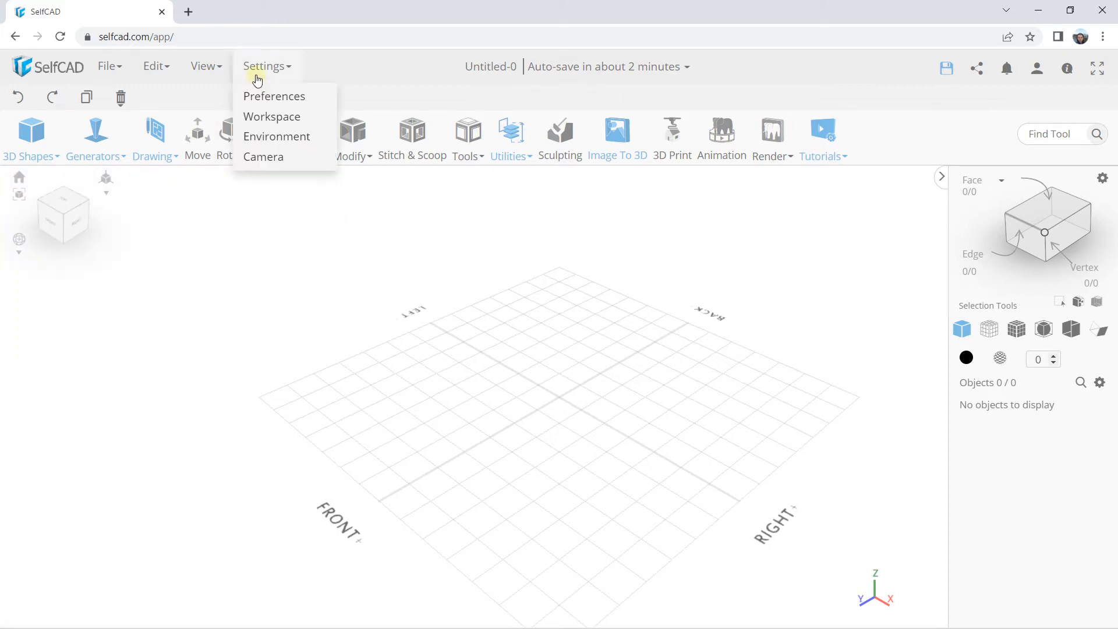
click(260, 141)
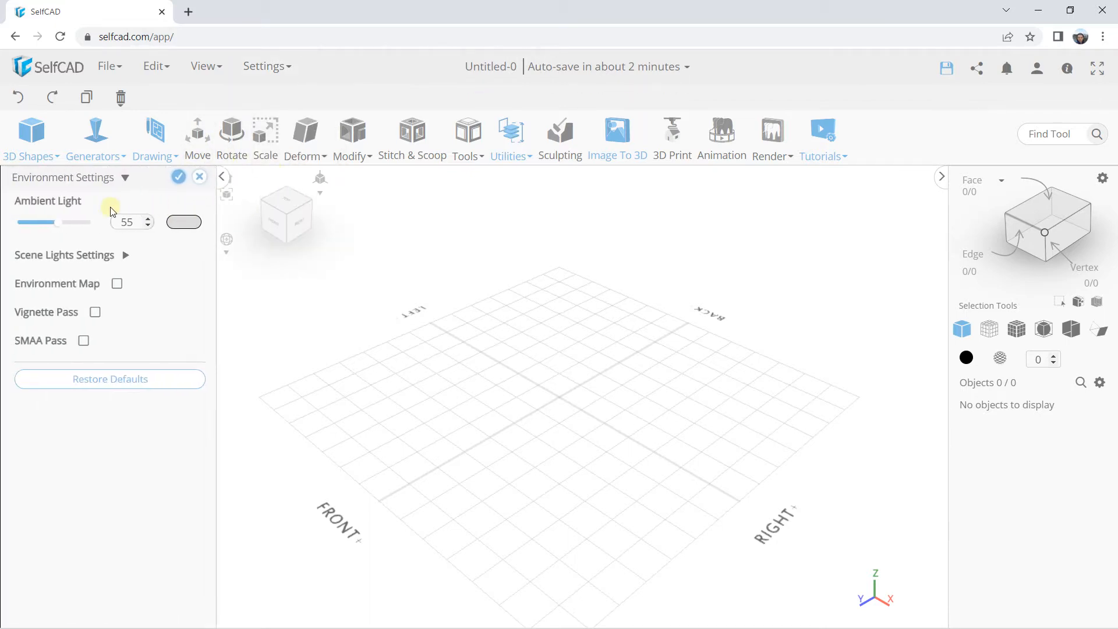
click(199, 177)
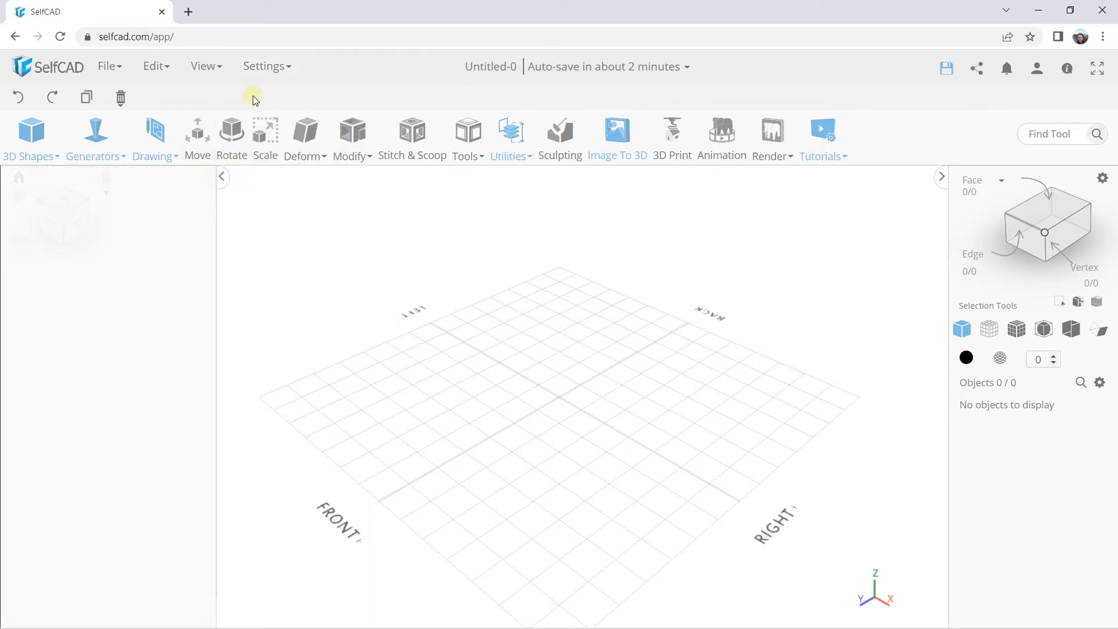
click(263, 66)
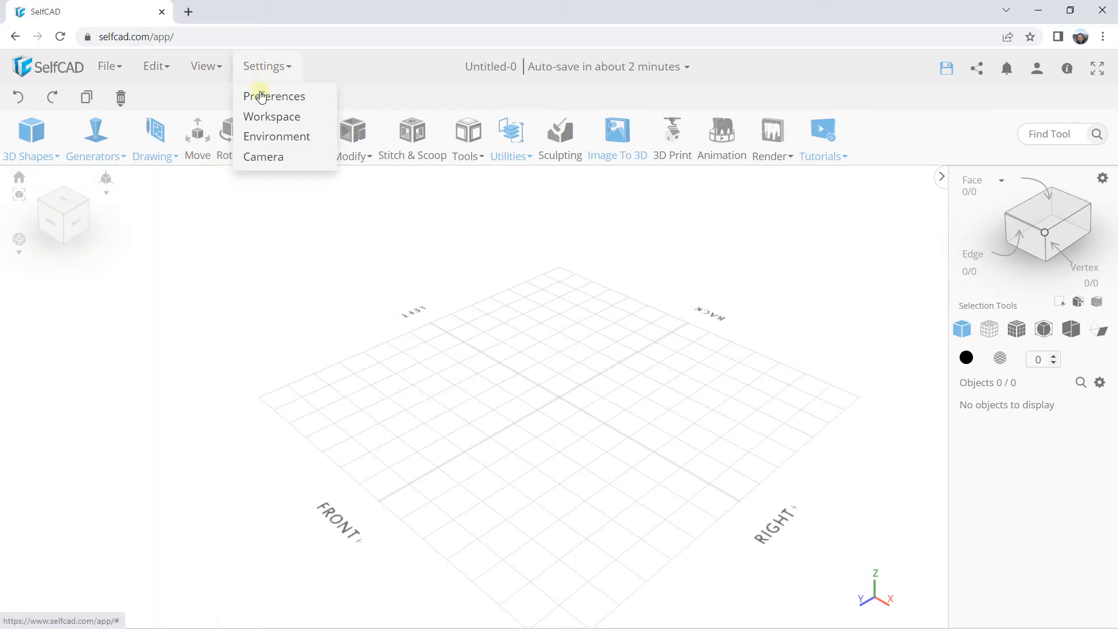
click(259, 159)
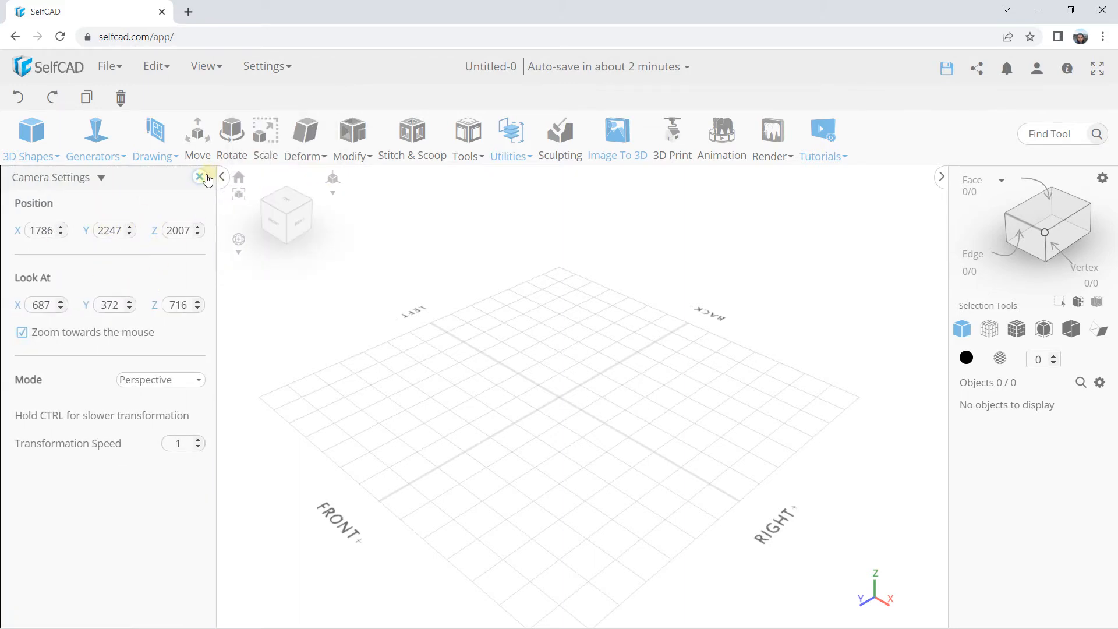
click(199, 177)
Create a cube using the default values: 100 for width, height and depth, one segment each way, positioned at the origin.
scroll(334, 331, down, 4)
drag(427, 363, 411, 335)
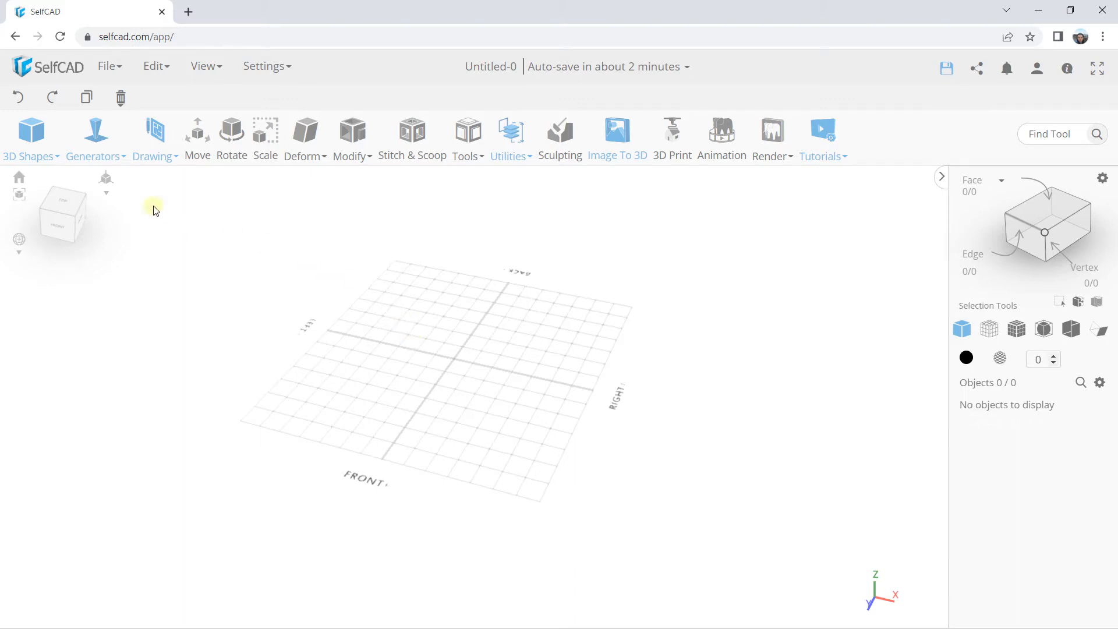
mouse_move(49, 149)
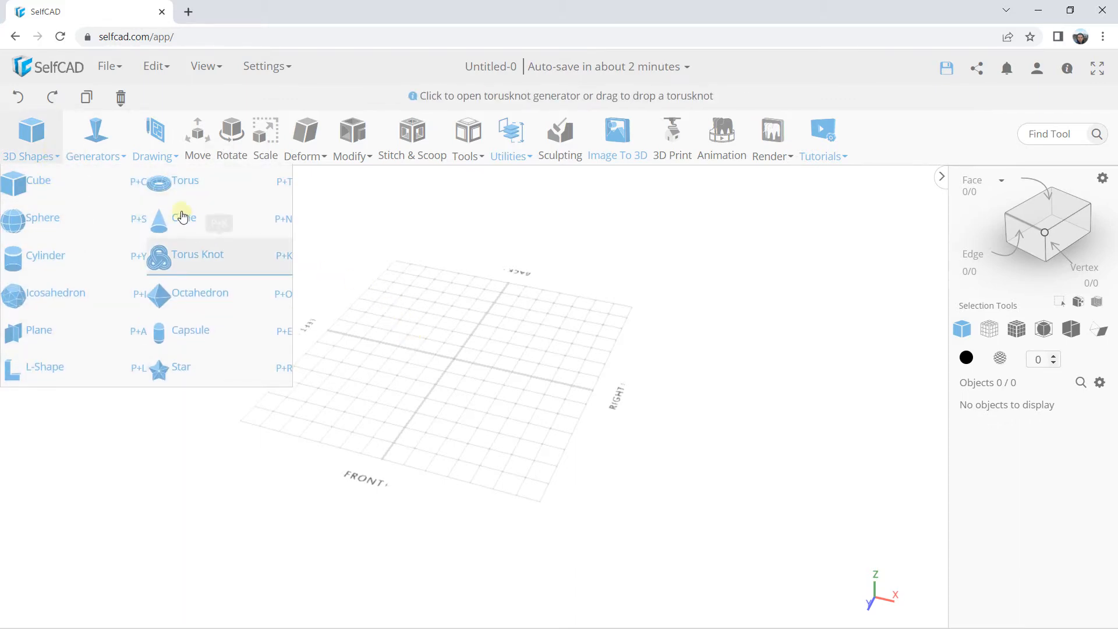
click(36, 190)
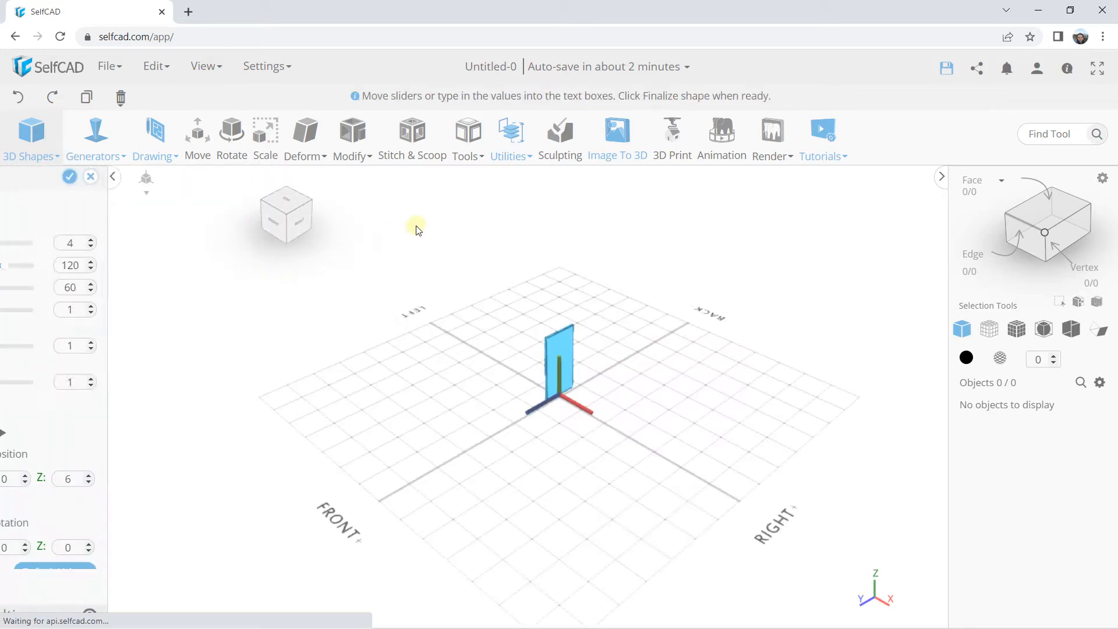
scroll(212, 437, down, 1)
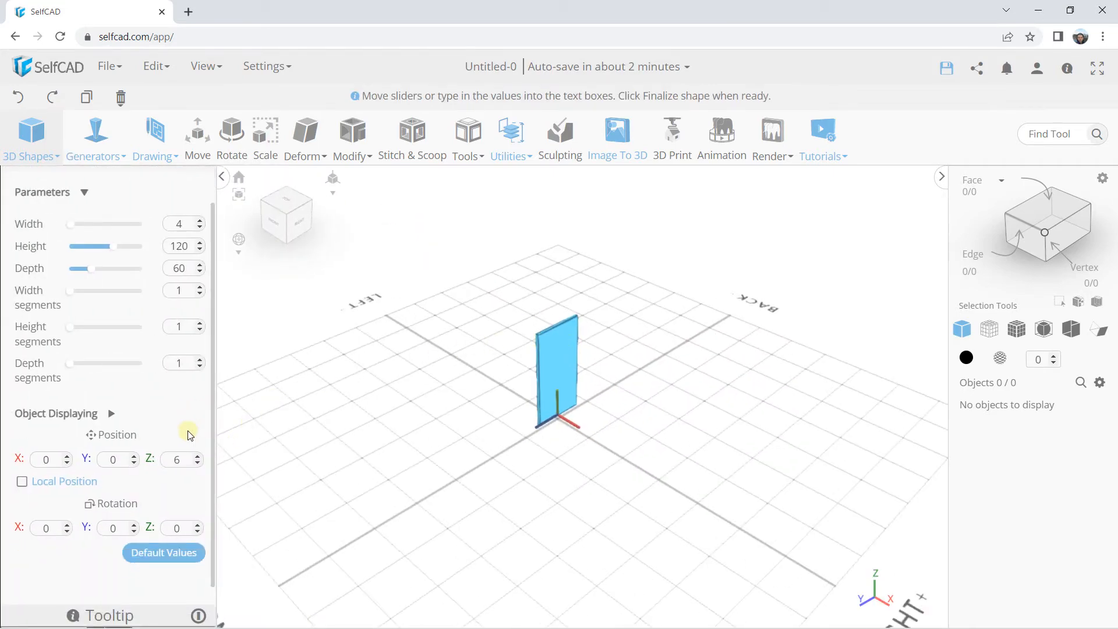
click(164, 553)
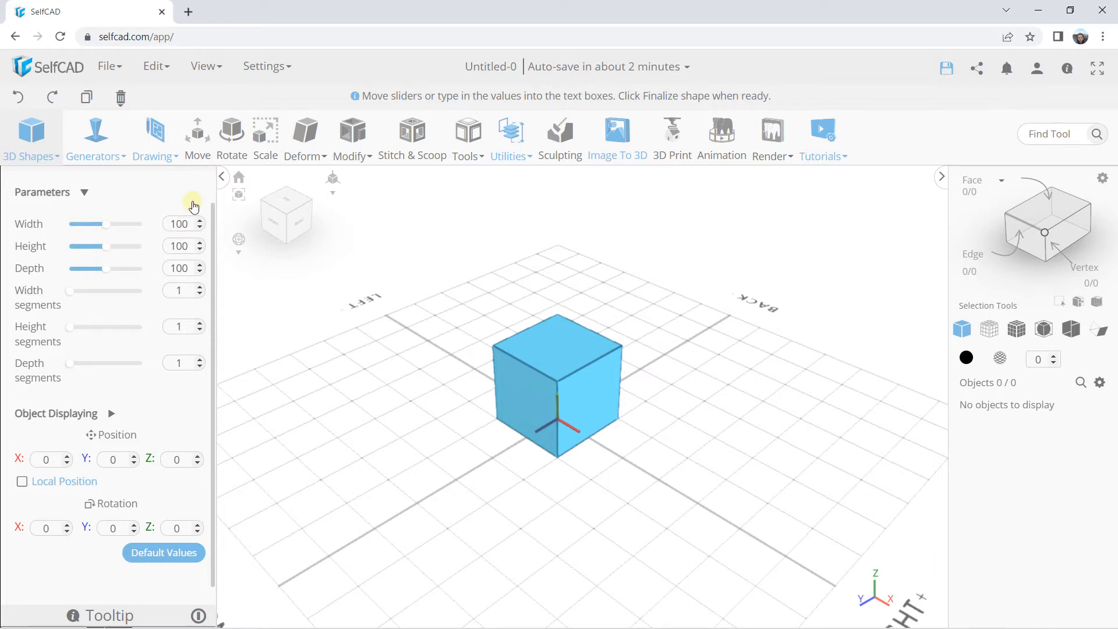
scroll(194, 200, up, 1)
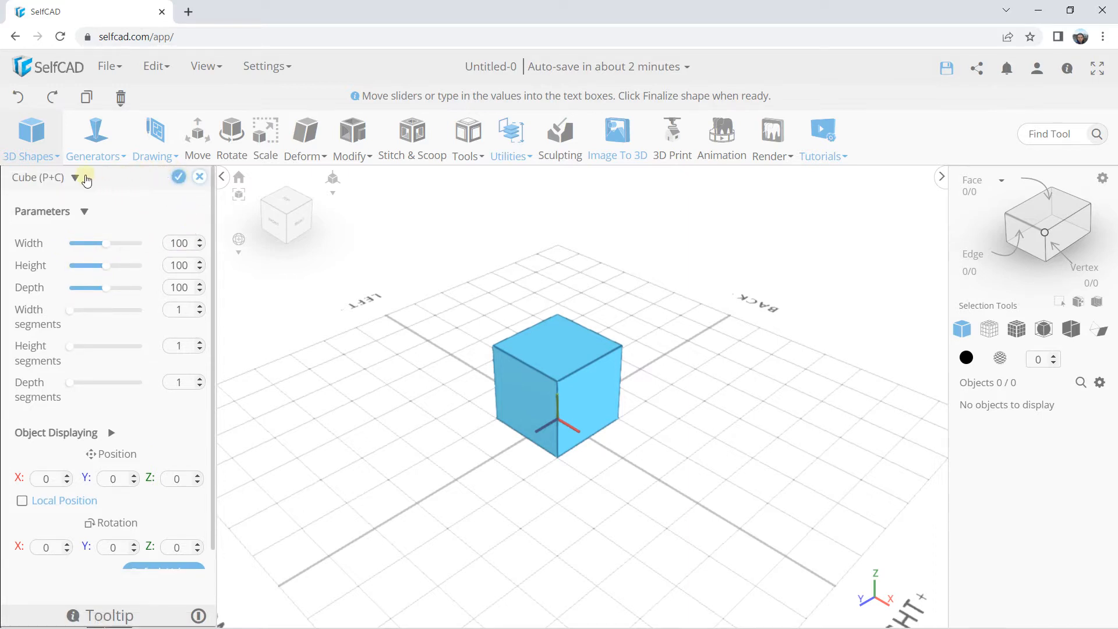
click(179, 178)
Examine the cube from several angles and distances, including rotating the view with the orientation cube.
right_drag(452, 338, 494, 338)
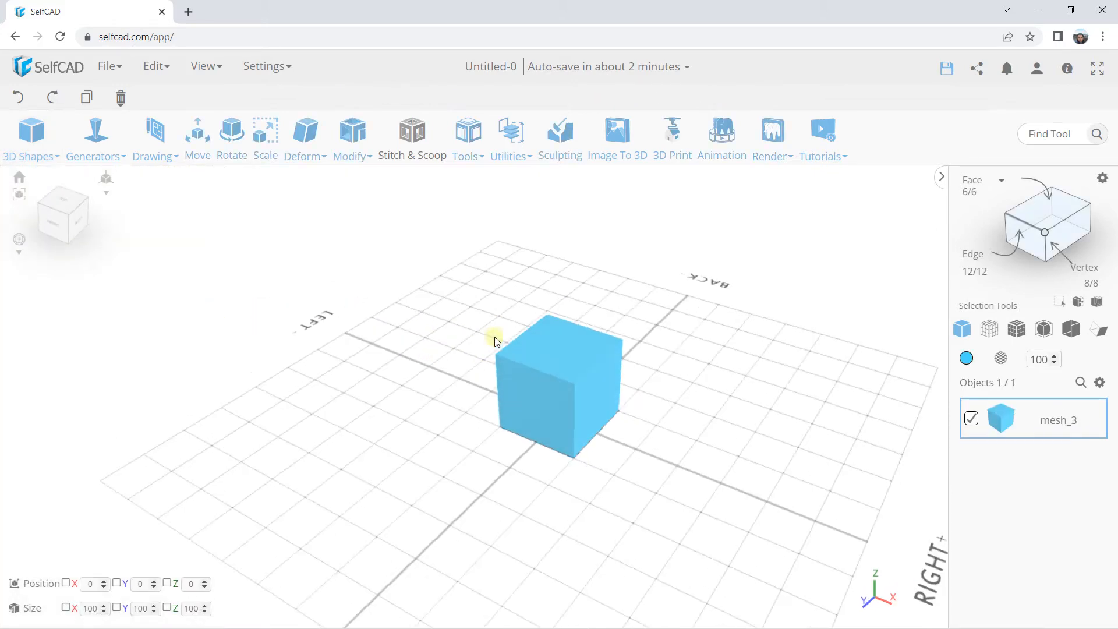
scroll(582, 384, up, 4)
scroll(585, 382, up, 2)
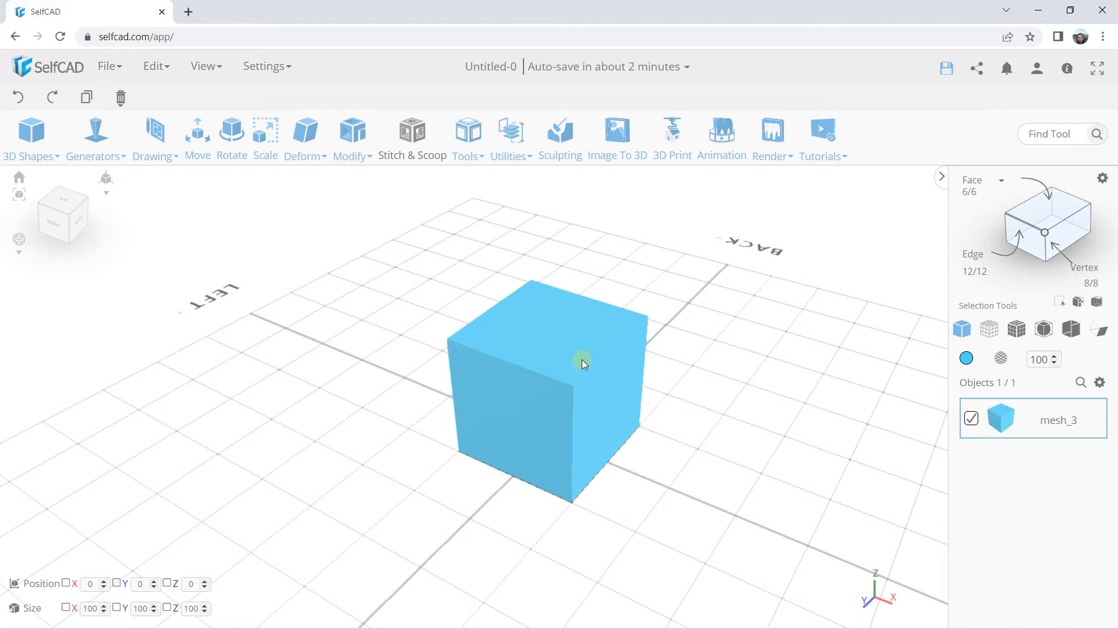
right_drag(585, 293, 284, 272)
mouse_move(57, 198)
mouse_down()
mouse_move(52, 212)
mouse_move(104, 223)
mouse_move(95, 205)
mouse_move(60, 219)
mouse_move(55, 197)
mouse_move(62, 216)
mouse_up()
Try the Pan Camera mode by shifting the cube in the view, and the Zoom Camera mode by zooming out.
mouse_move(20, 239)
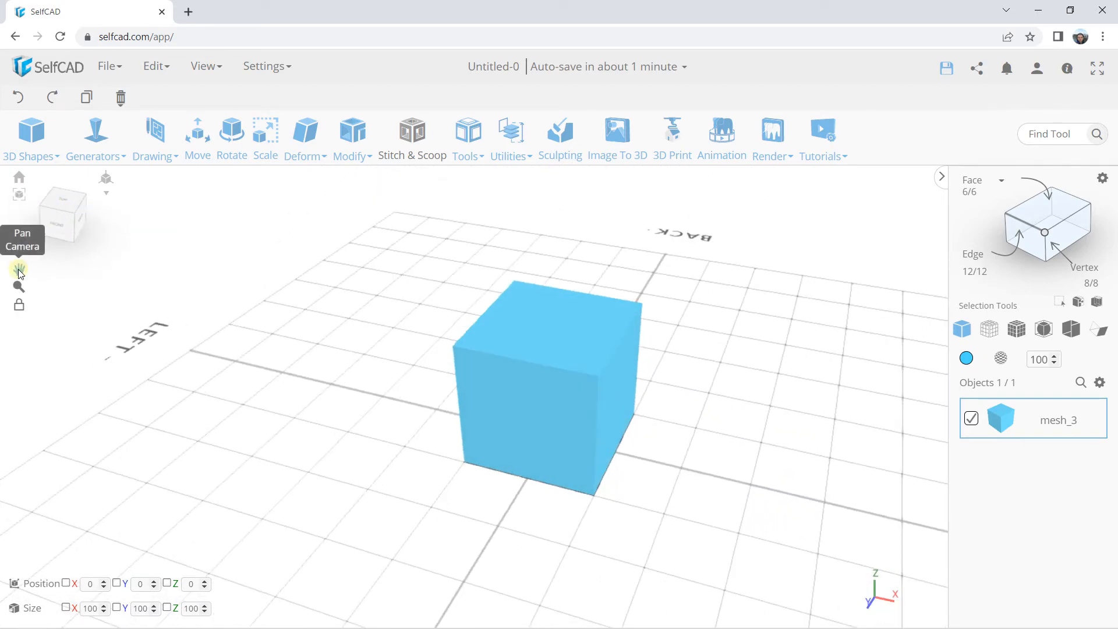
drag(369, 363, 306, 352)
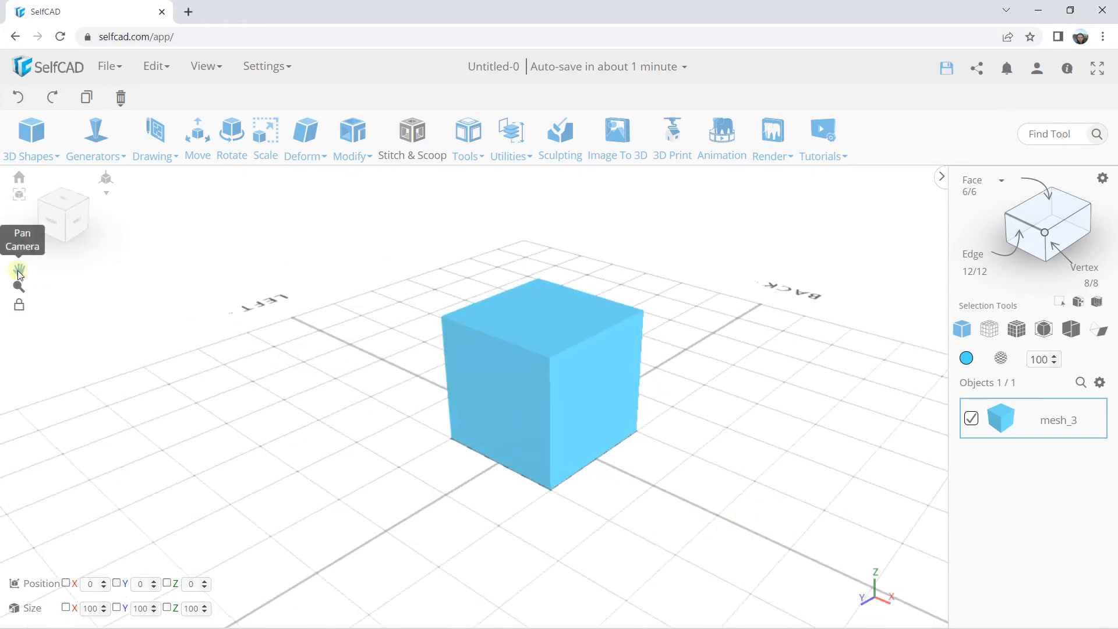
click(19, 275)
drag(379, 309, 242, 320)
mouse_move(18, 243)
click(20, 271)
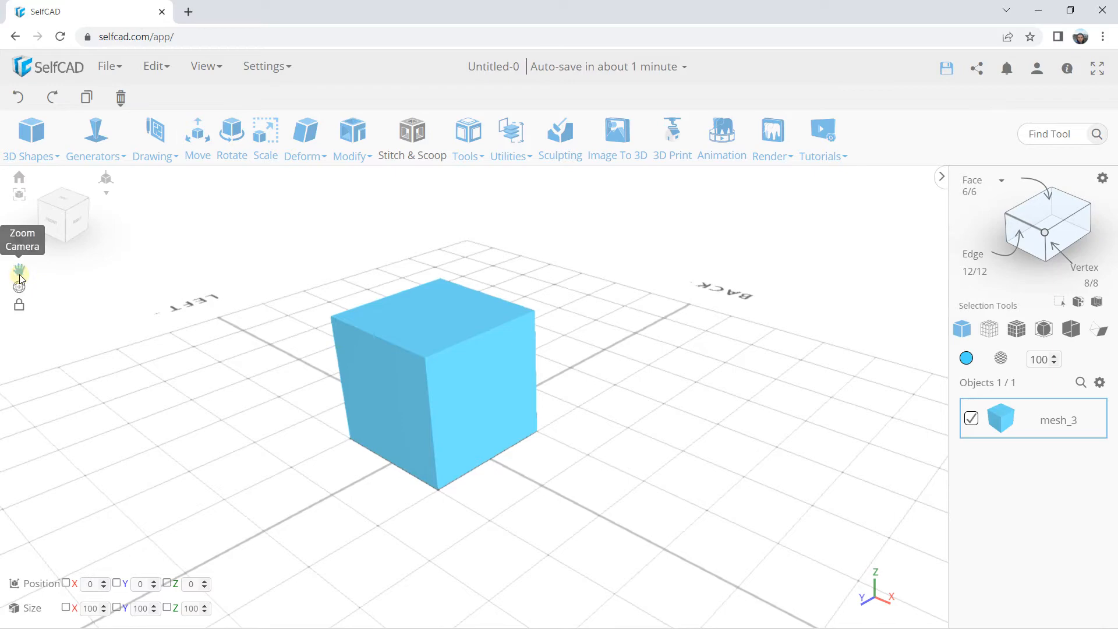
mouse_move(477, 348)
mouse_down()
mouse_move(466, 313)
mouse_move(473, 342)
mouse_move(472, 330)
mouse_up()
Return to Pan Camera mode, examine the cube while zooming and panning, and deselect it.
mouse_move(18, 239)
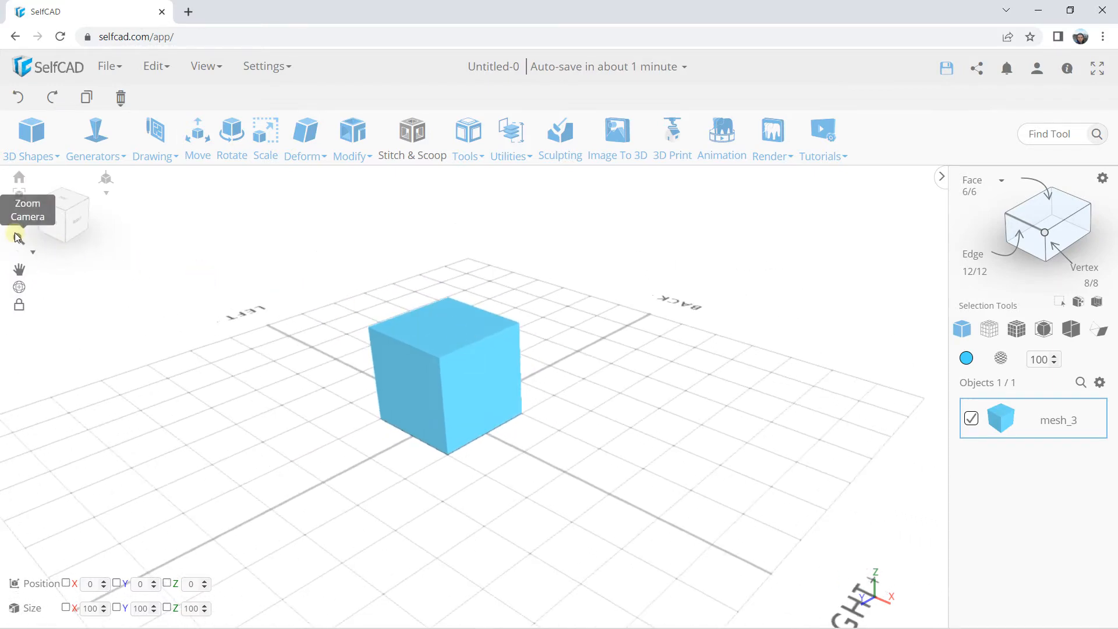
click(15, 273)
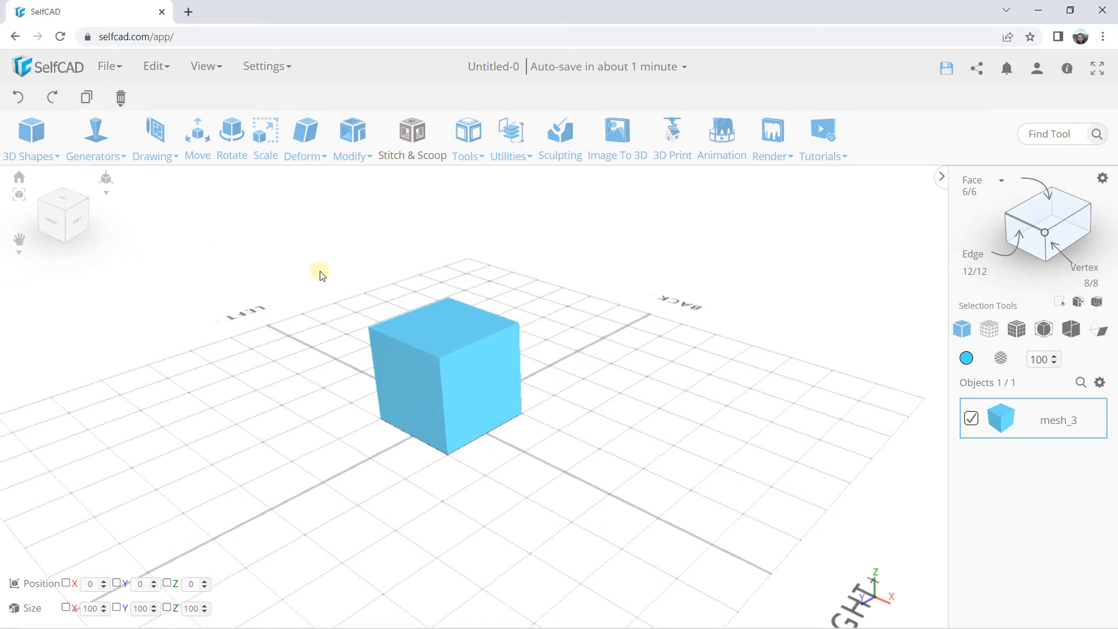
scroll(320, 271, down, 6)
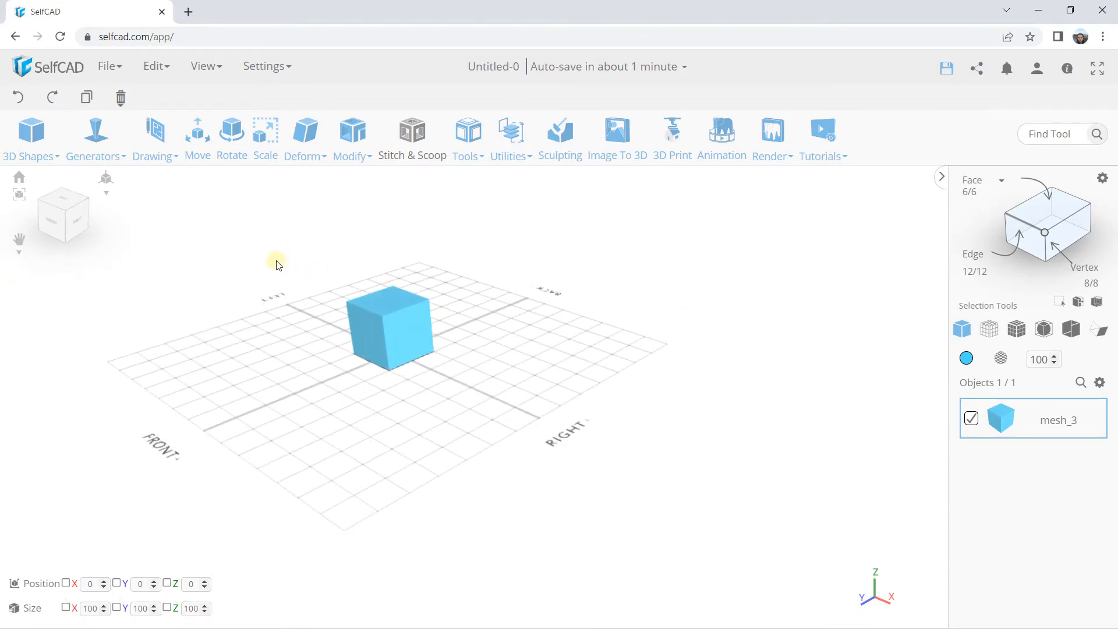
scroll(333, 302, up, 6)
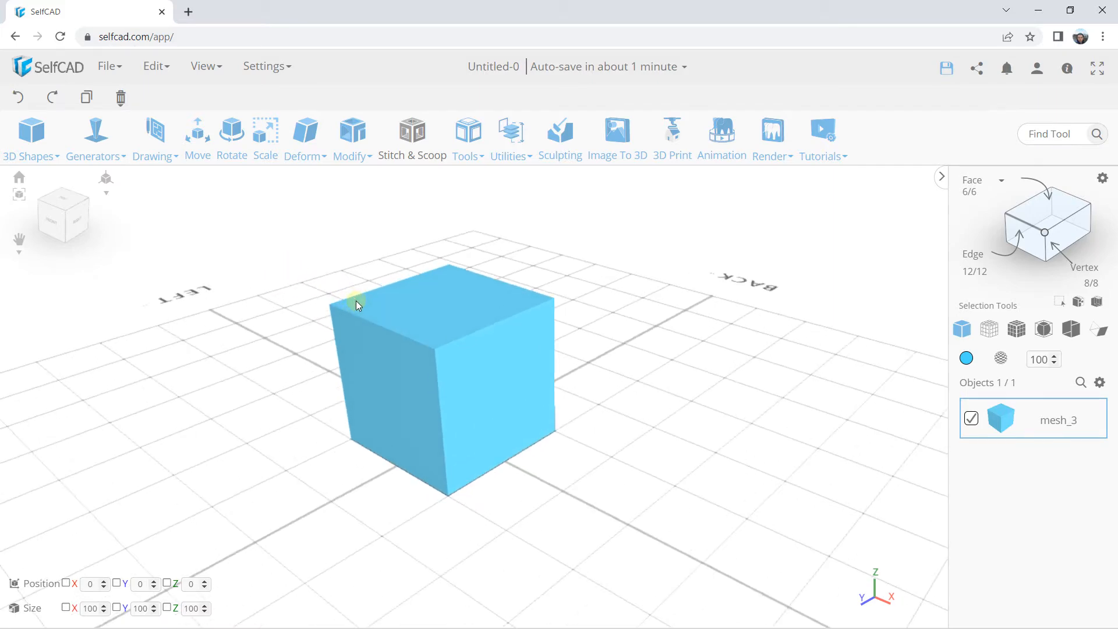
scroll(390, 299, down, 5)
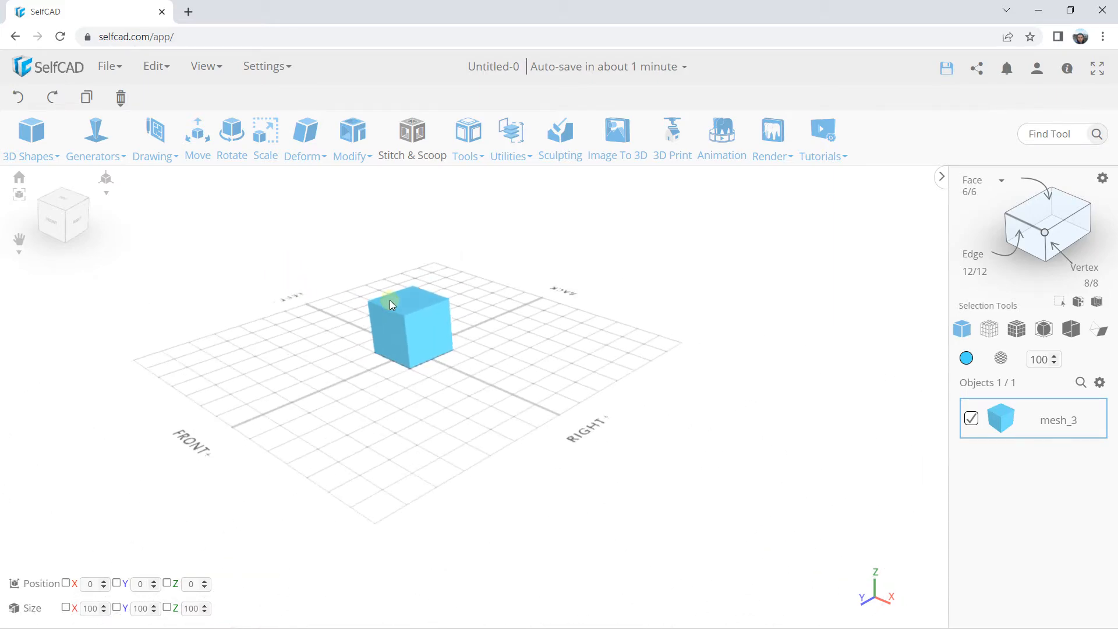
right_drag(344, 292, 435, 320)
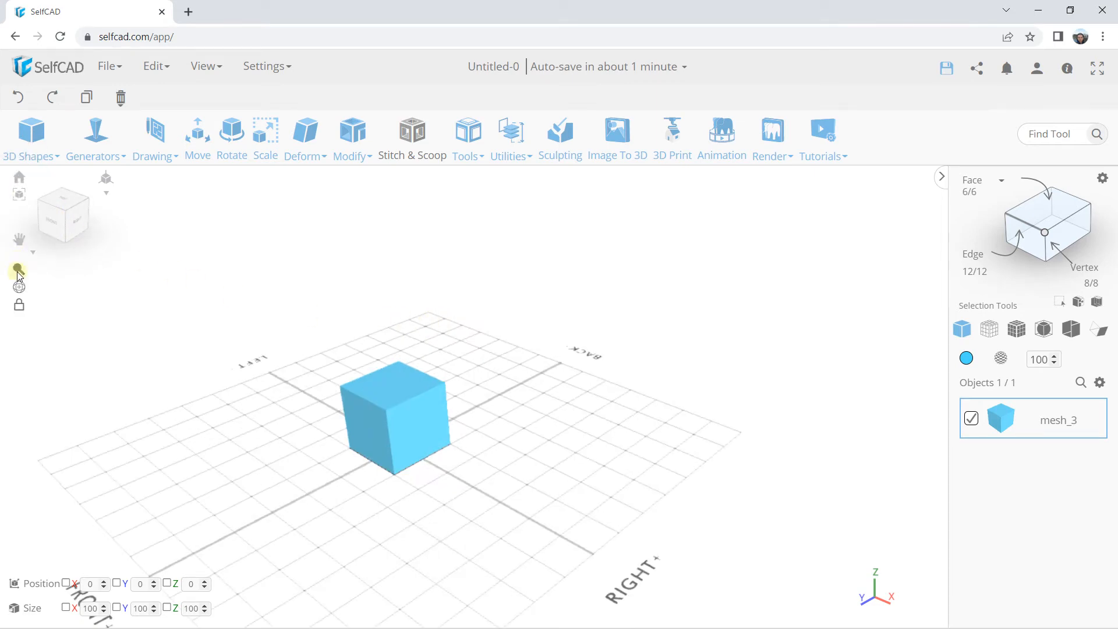
click(19, 243)
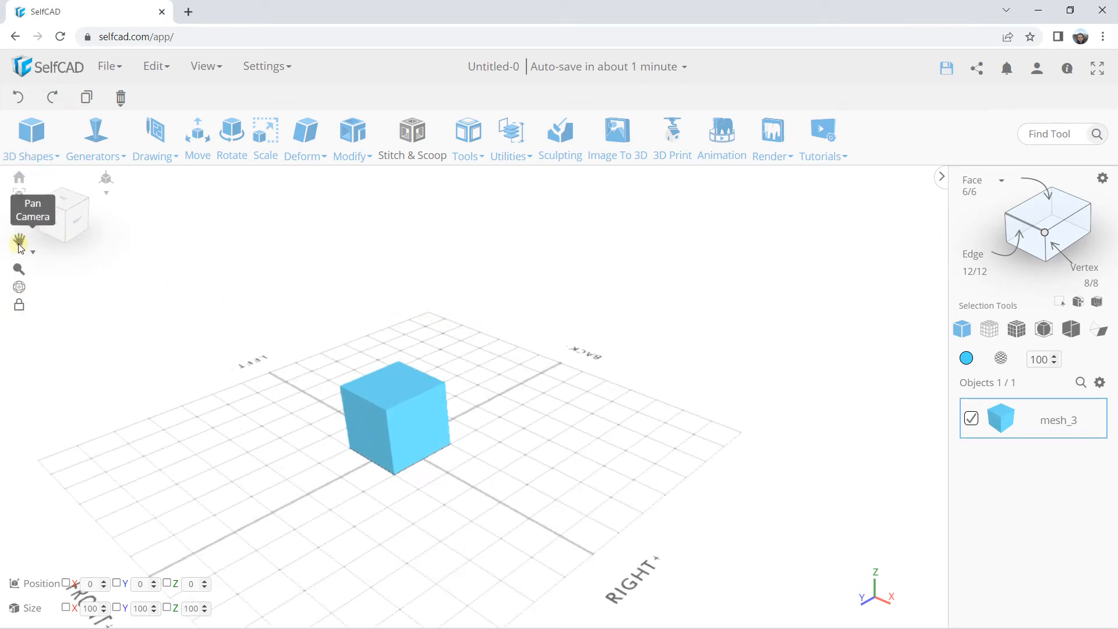
drag(310, 381, 221, 329)
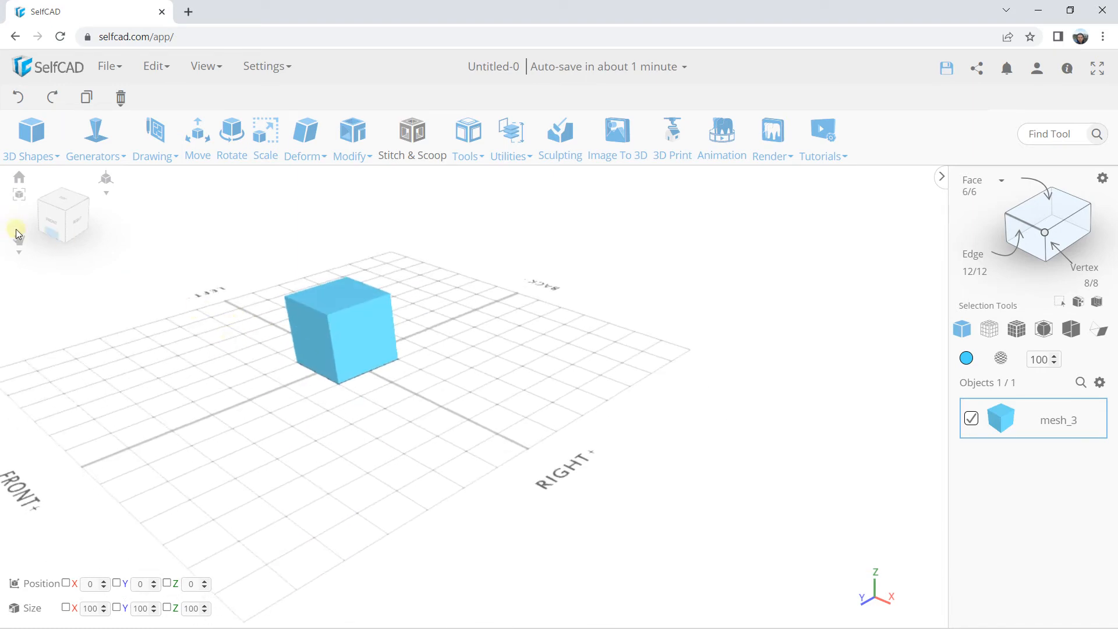
click(208, 231)
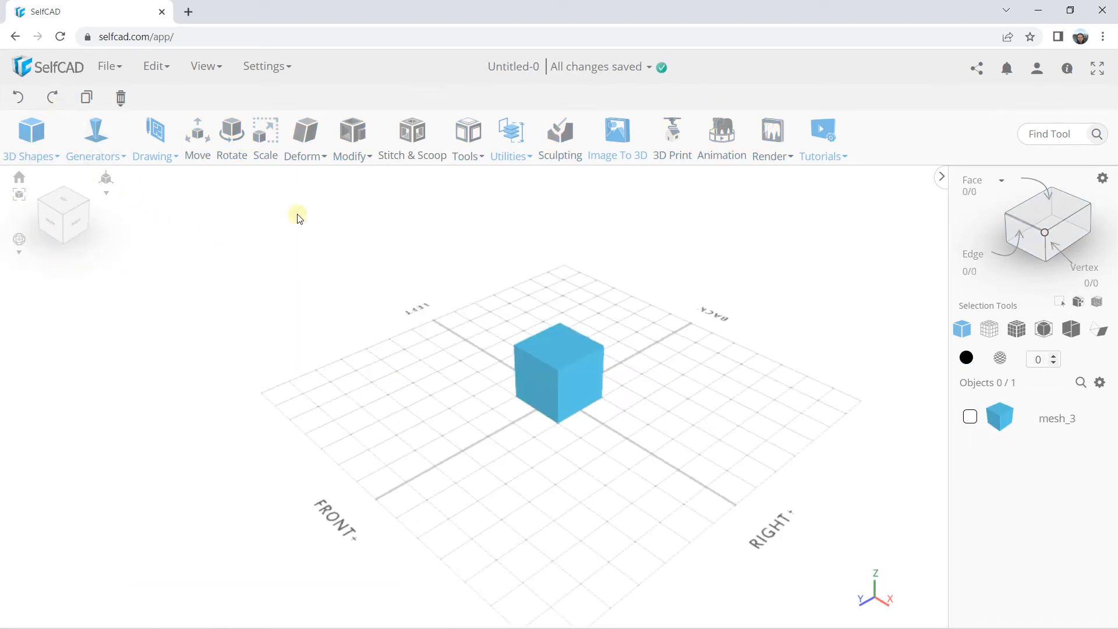
Practise orbiting, panning and zooming around the deselected cube to view it from different sides.
drag(503, 355, 584, 377)
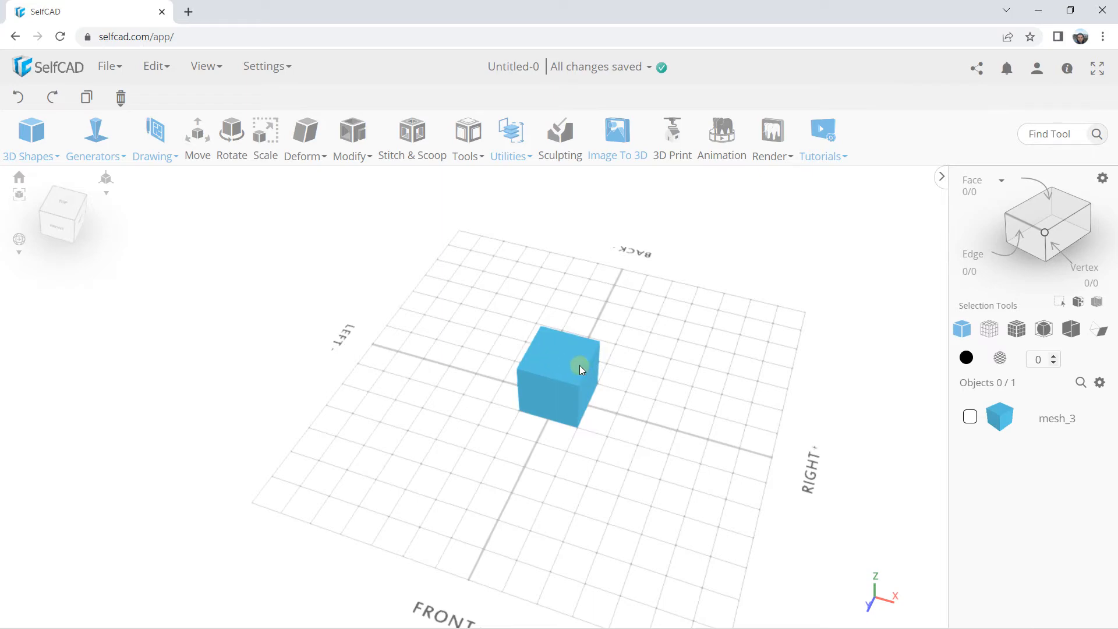
scroll(563, 365, up, 5)
scroll(562, 365, down, 4)
right_drag(563, 365, 644, 325)
drag(644, 328, 478, 386)
scroll(474, 357, down, 3)
scroll(478, 382, up, 4)
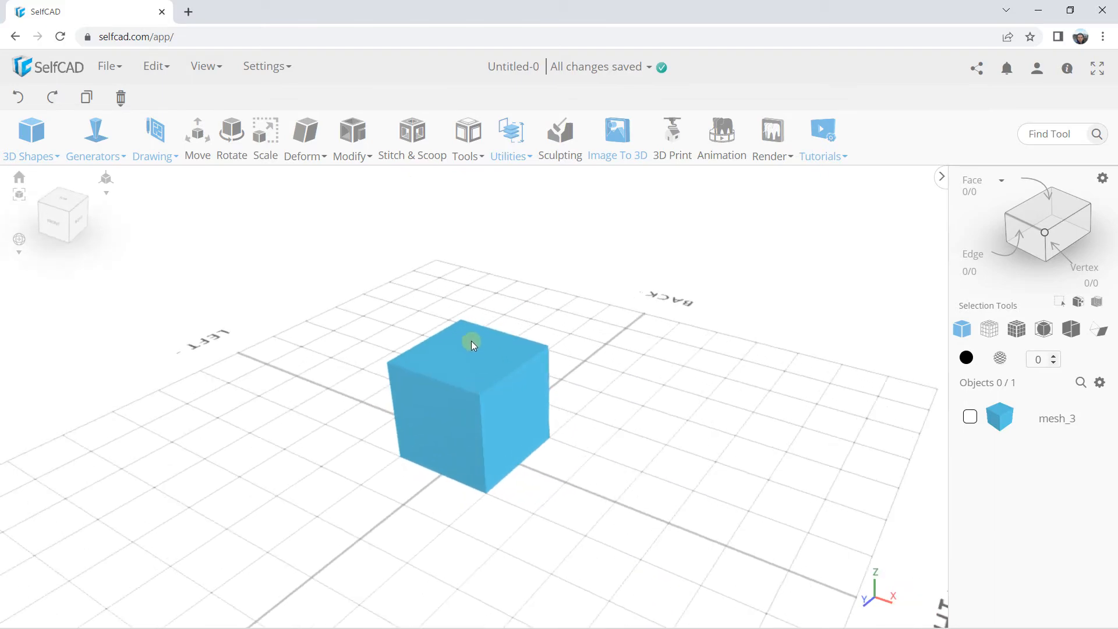
scroll(469, 338, down, 2)
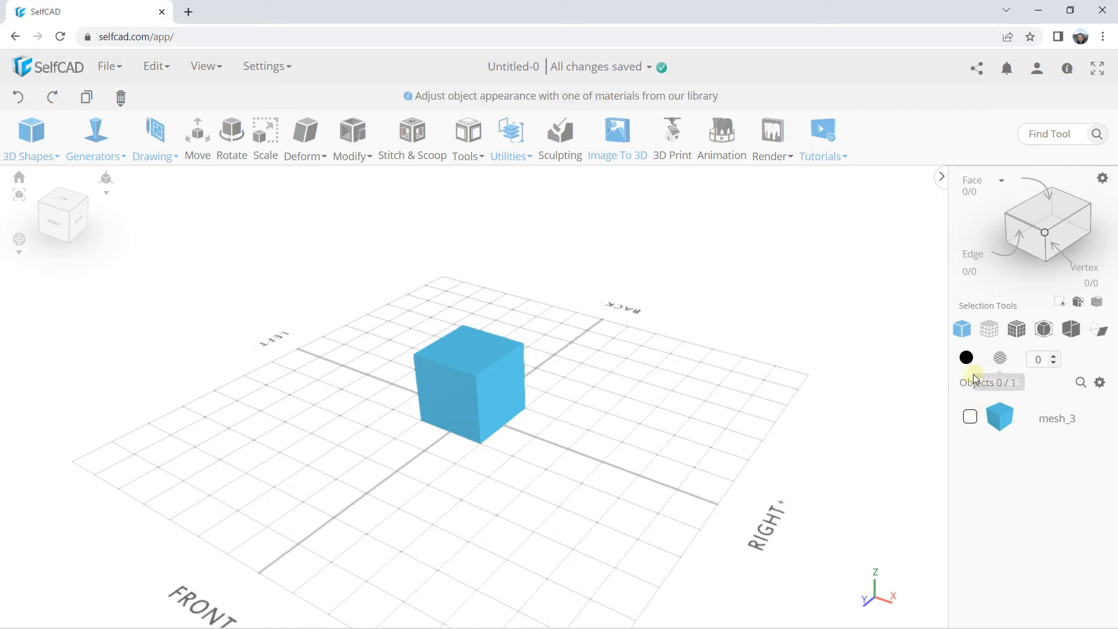
Select the cube and move it across the grid to about X 198, Y -18.
click(969, 416)
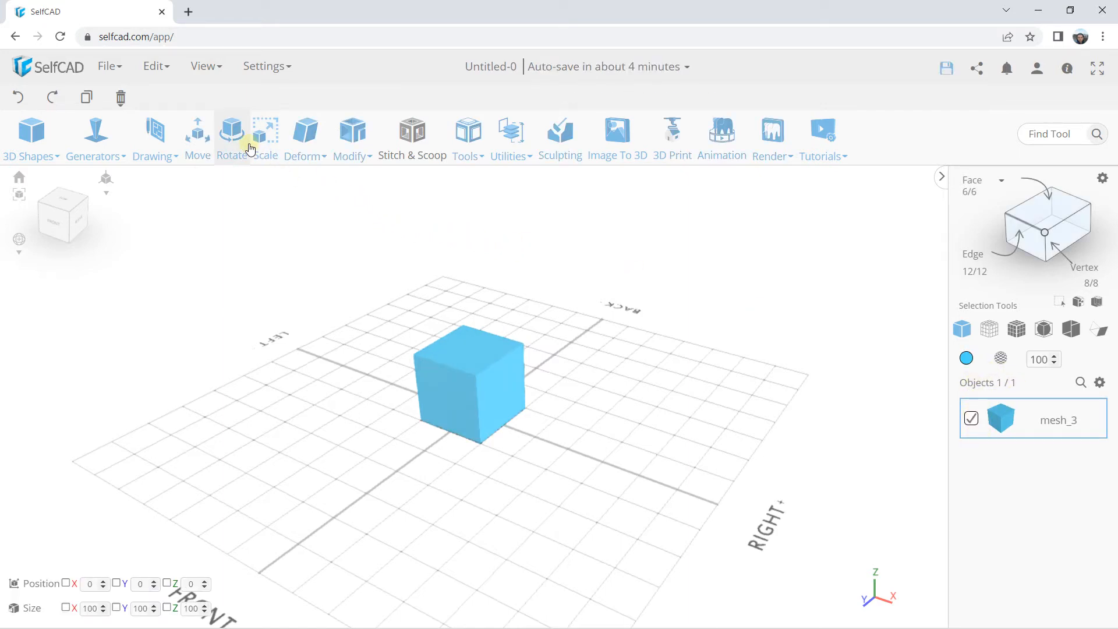
click(198, 142)
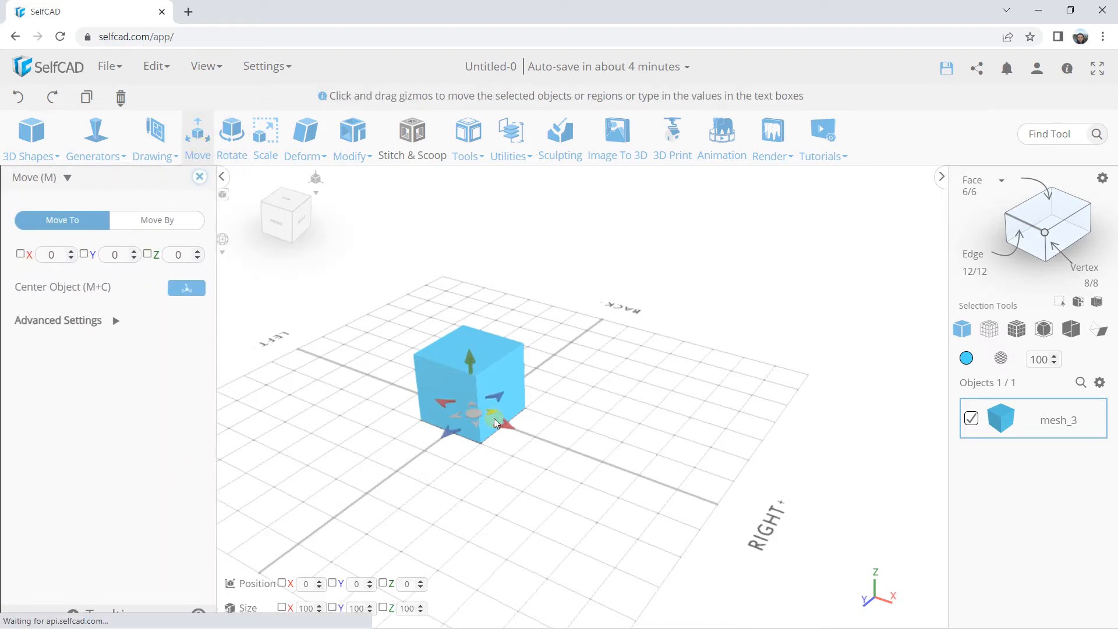
drag(501, 393, 648, 456)
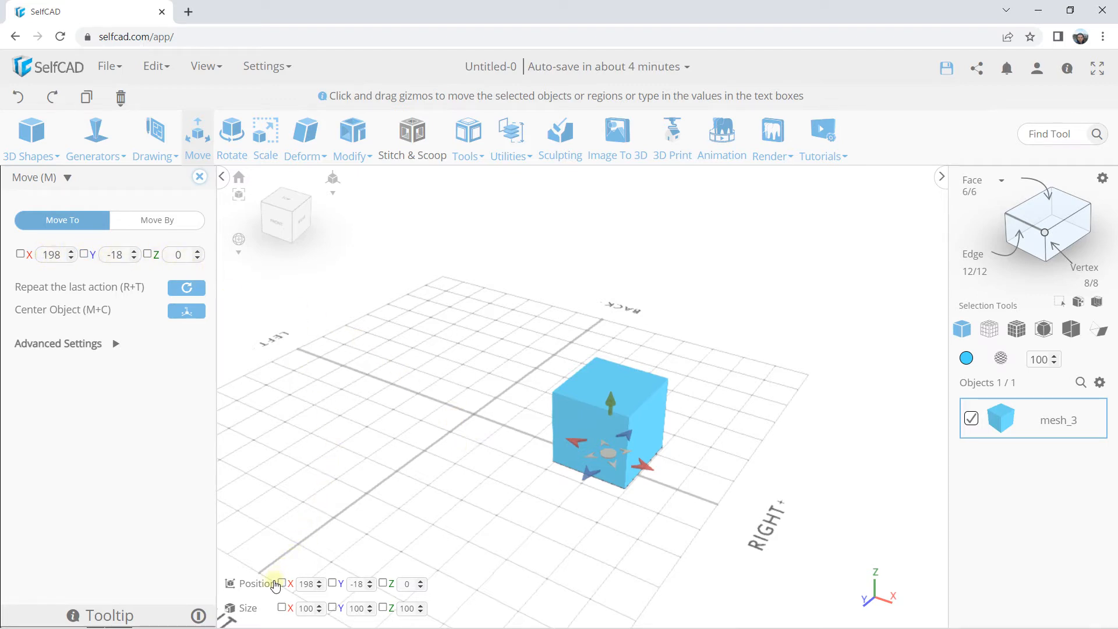
middle_drag(614, 446, 556, 417)
Rotate the cube about 25 degrees around the Y axis and scale it uniformly to about 150 x 113 x 150.
click(230, 143)
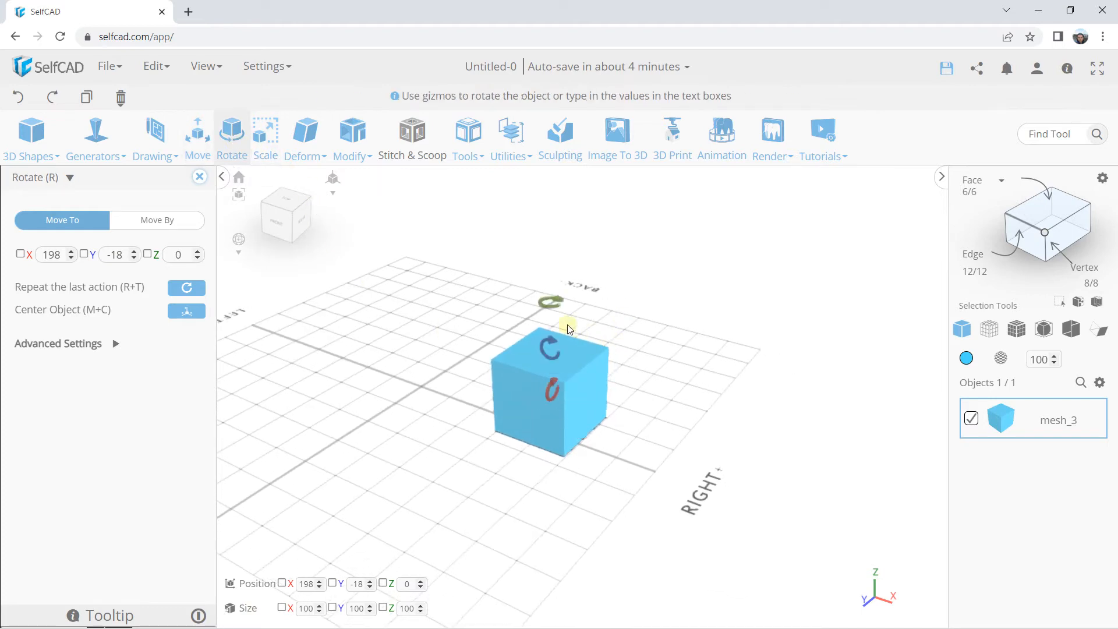
drag(549, 304, 517, 325)
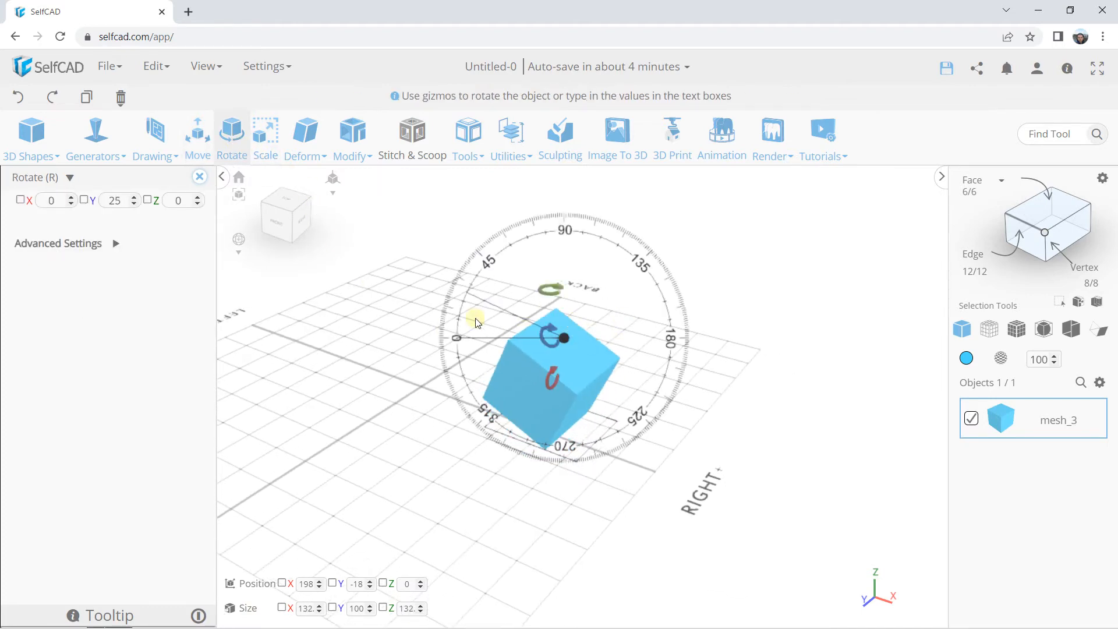
click(269, 144)
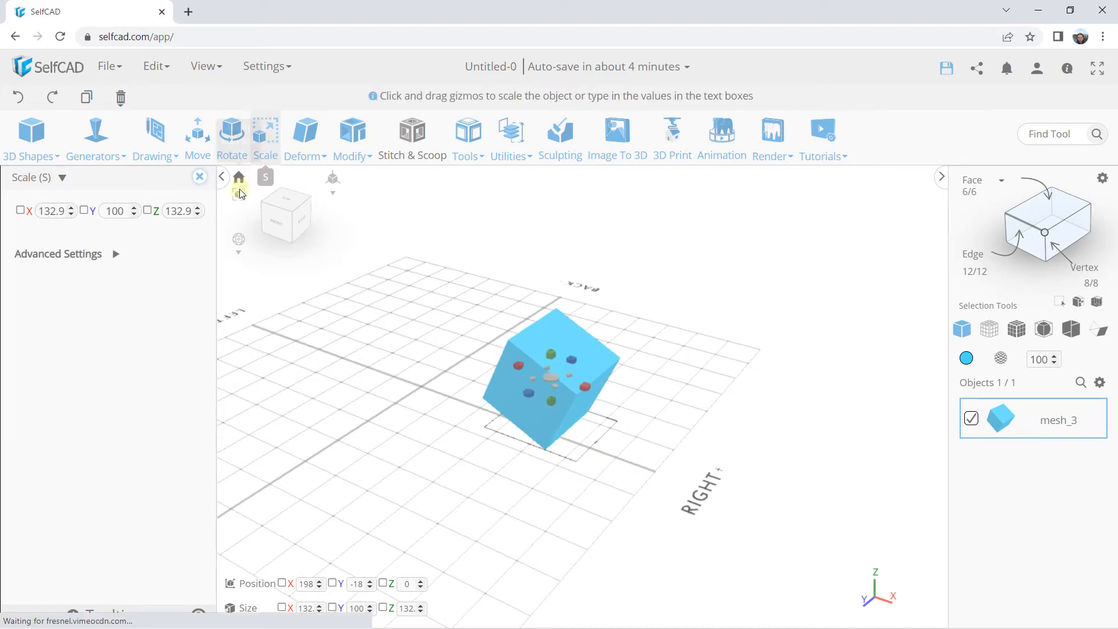
mouse_move(552, 356)
mouse_down()
mouse_move(556, 375)
mouse_move(576, 363)
mouse_move(502, 438)
mouse_move(560, 372)
mouse_up()
mouse_move(634, 303)
mouse_down()
mouse_move(725, 304)
mouse_move(619, 299)
mouse_up()
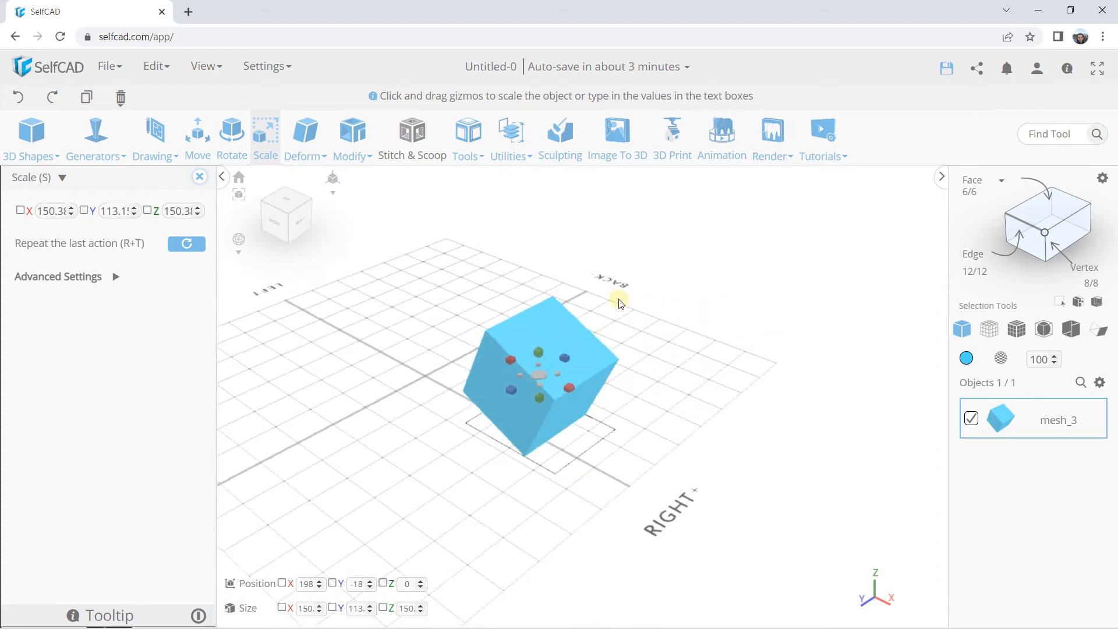
click(201, 177)
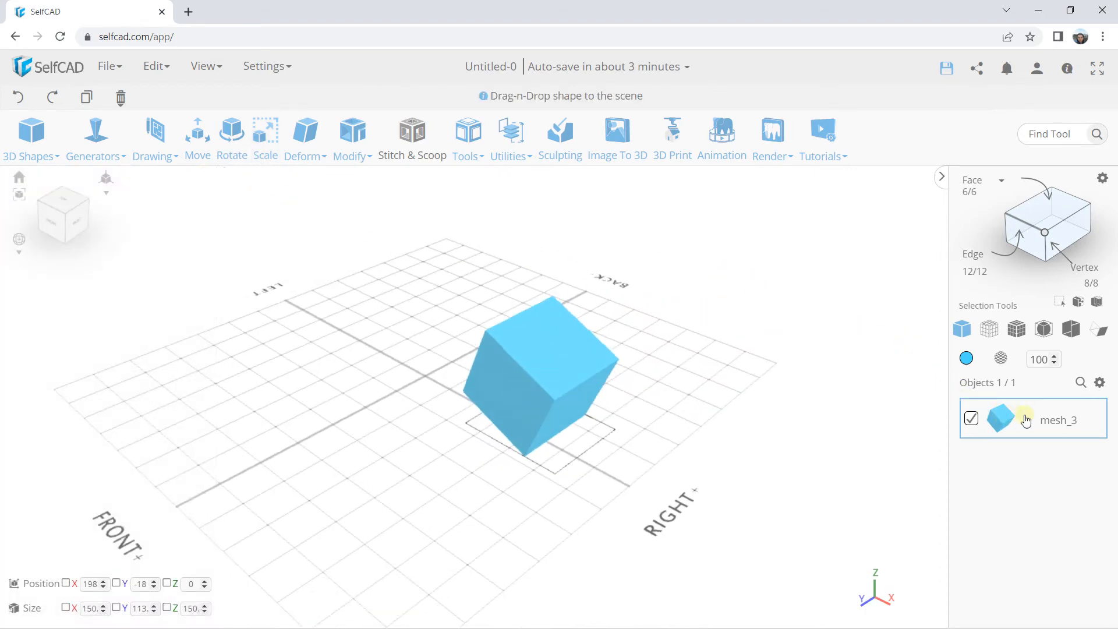
Delete the cube from the scene.
click(120, 98)
click(507, 404)
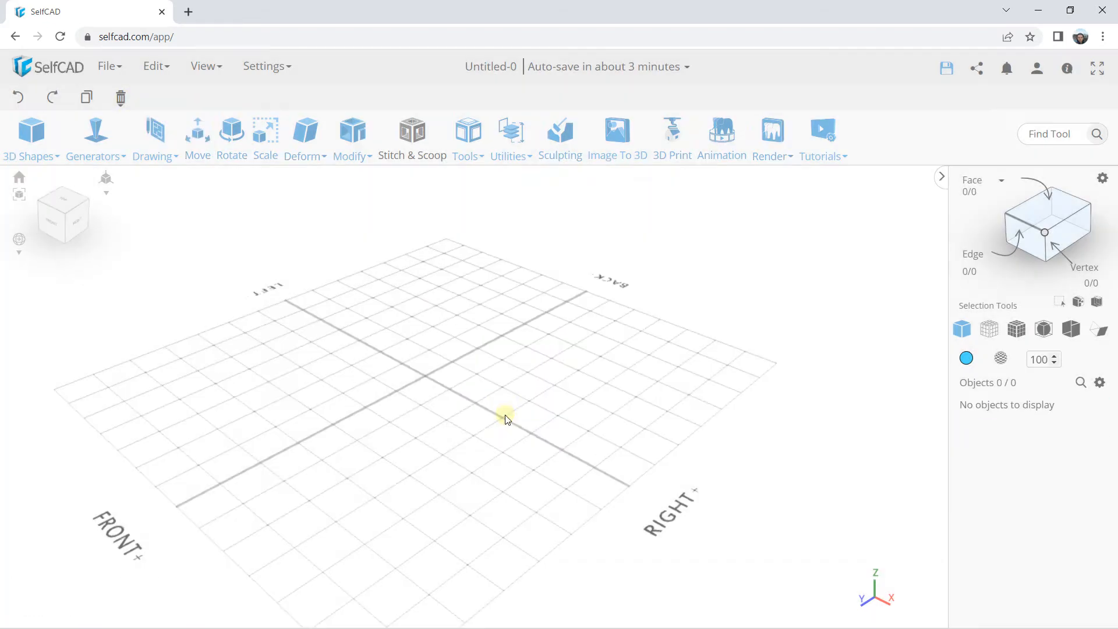
Create a cylinder from the default values, with both radii 50 and 24 vertical segments, but with a height of 200.
click(36, 157)
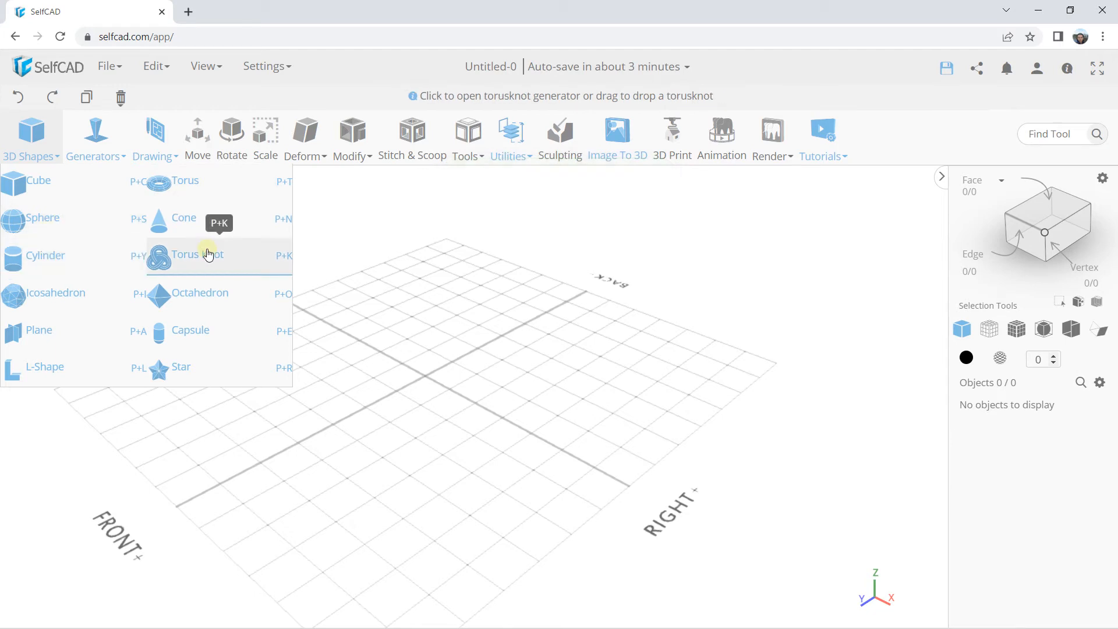
click(25, 266)
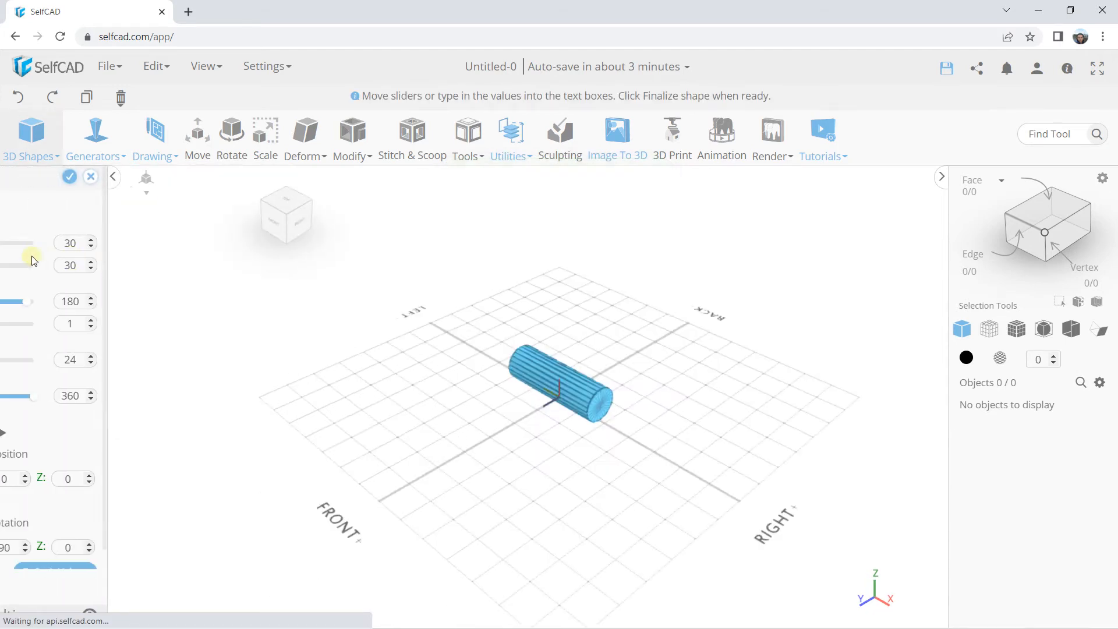
scroll(163, 570, down, 1)
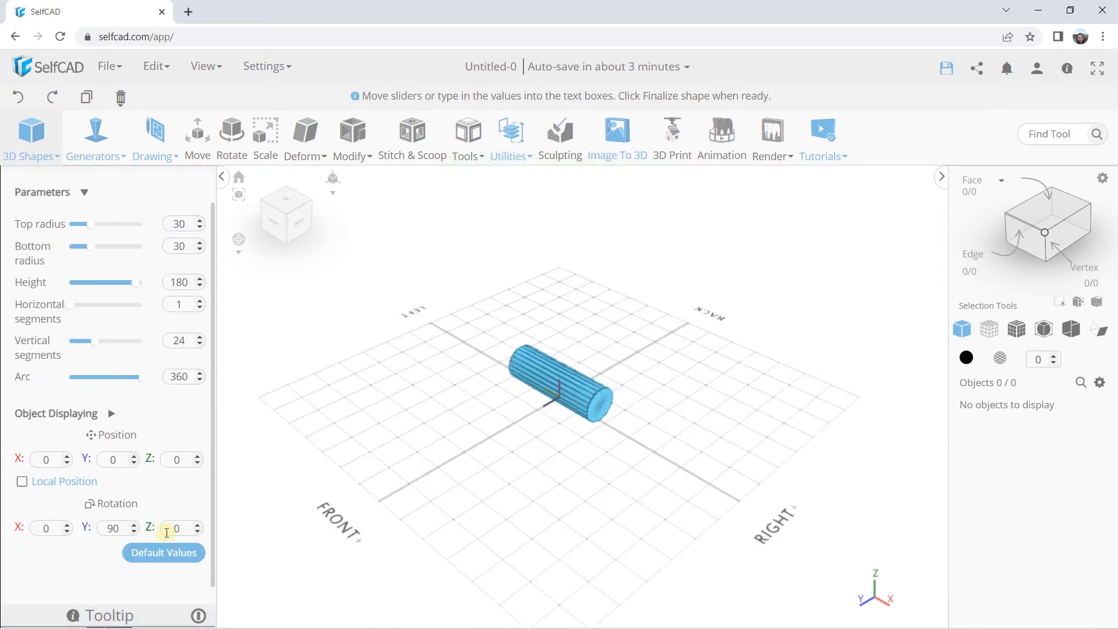
click(165, 552)
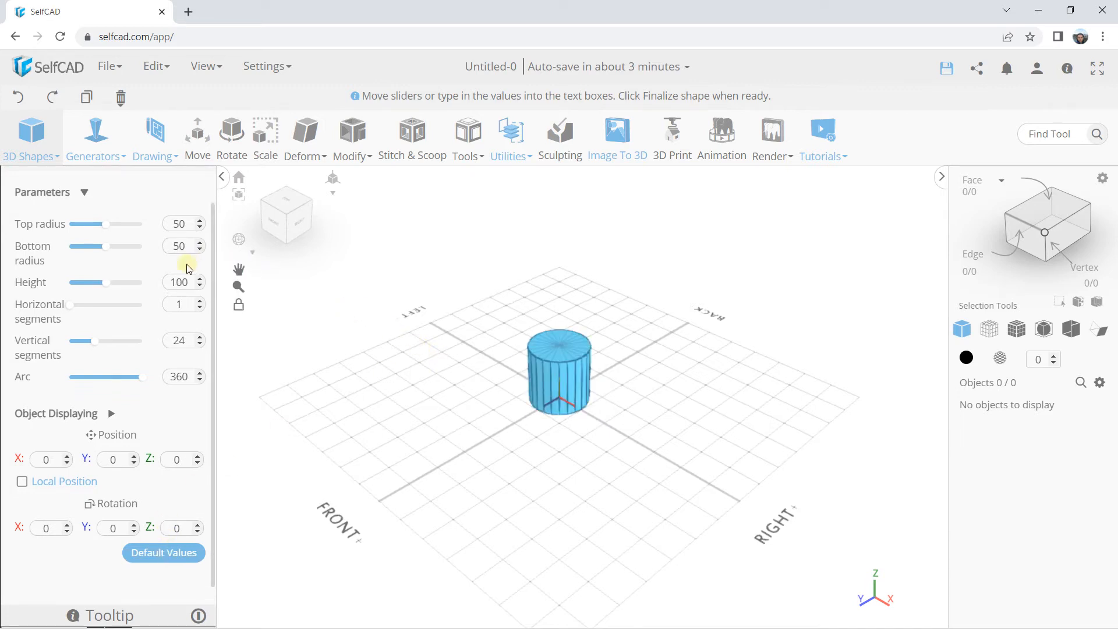
drag(122, 287, 145, 287)
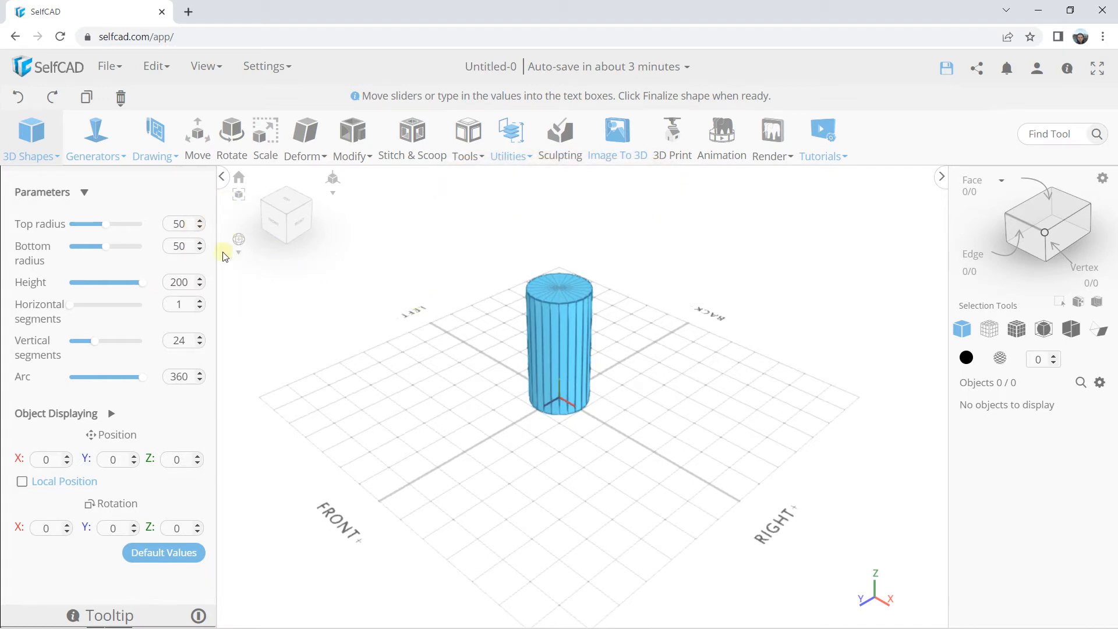
scroll(170, 208, up, 1)
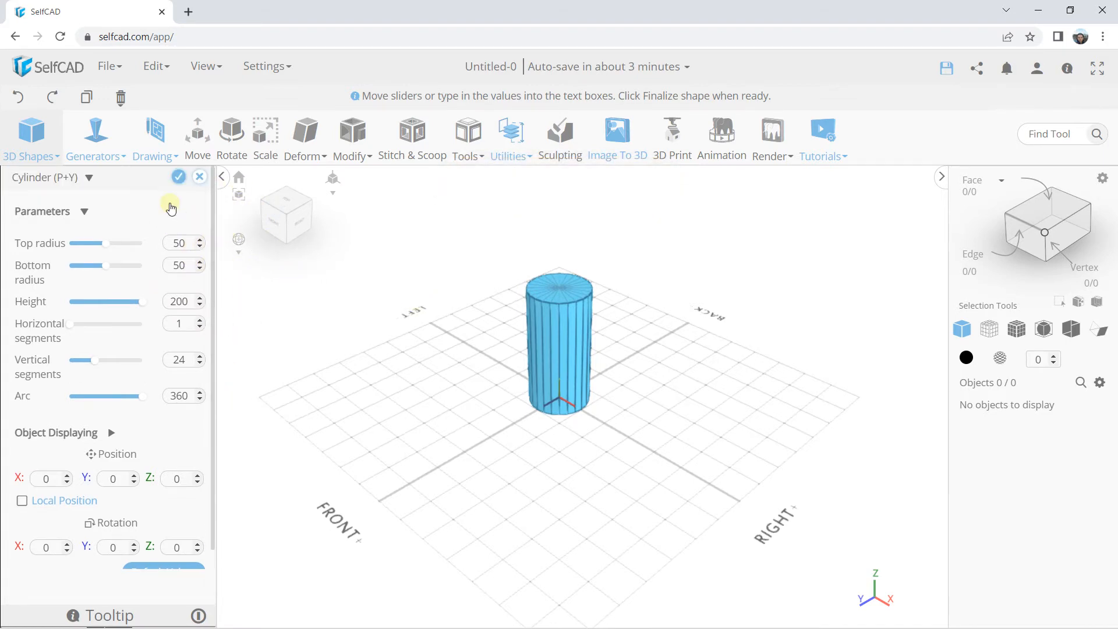
click(177, 180)
Compare the cylinder in Wireframe and Solid + Wireframe display modes, and return it to Solid mode.
mouse_move(568, 292)
right_down()
mouse_move(611, 299)
mouse_move(557, 276)
right_up()
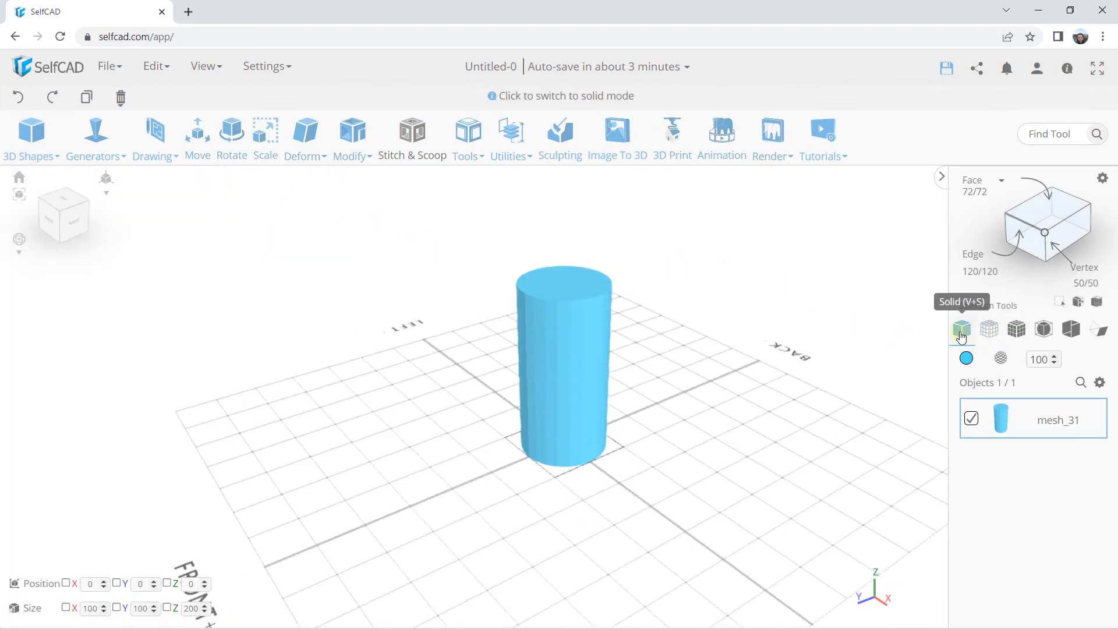
click(989, 328)
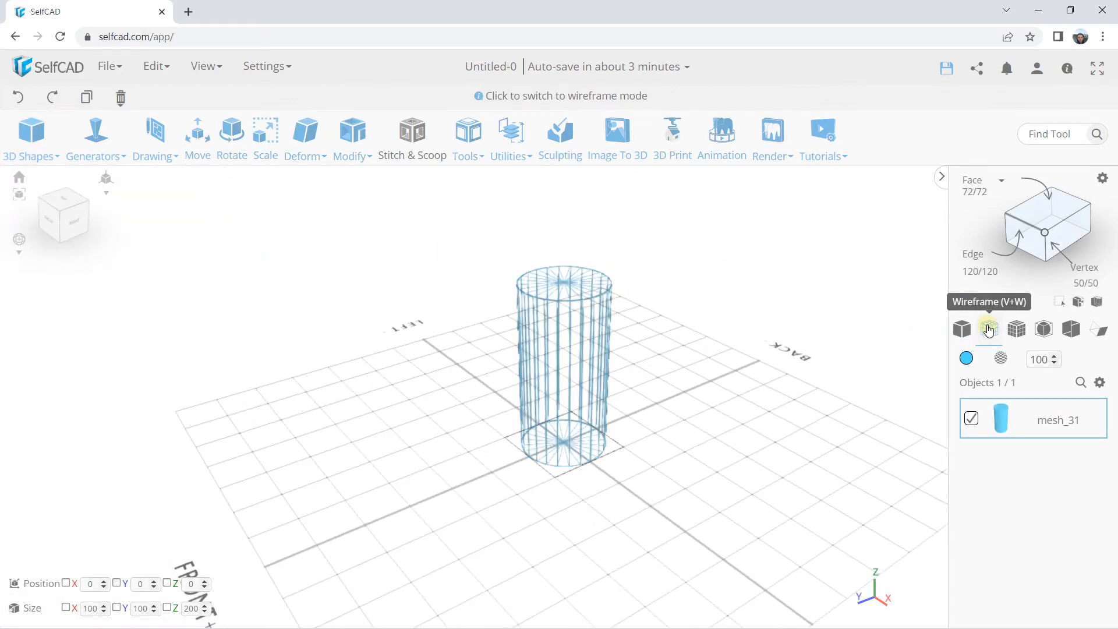
click(1012, 330)
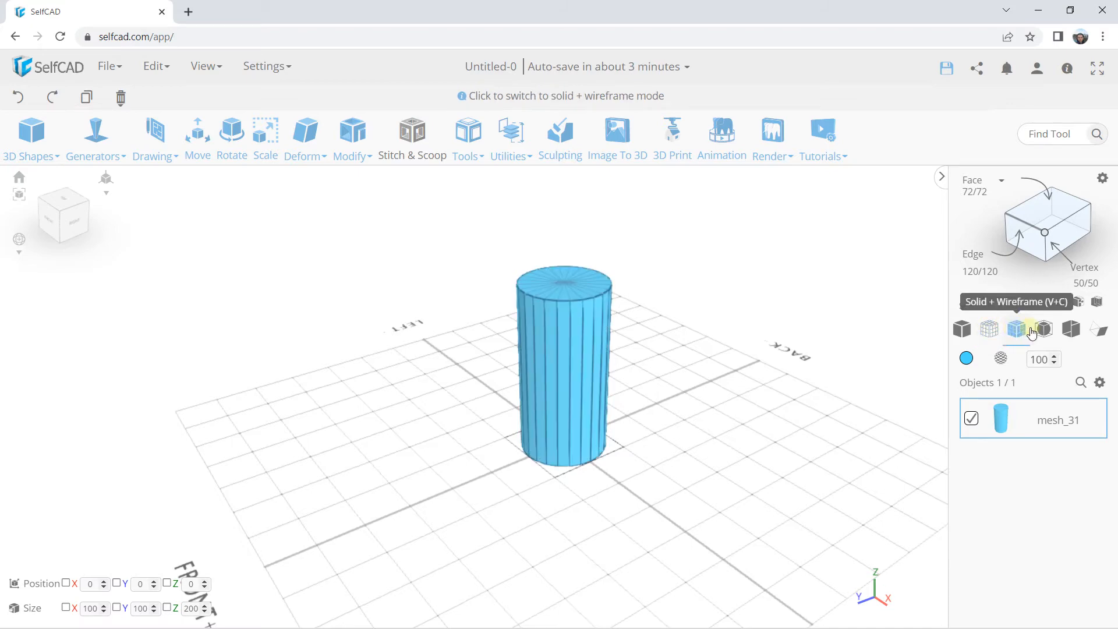
click(962, 329)
drag(656, 289, 601, 280)
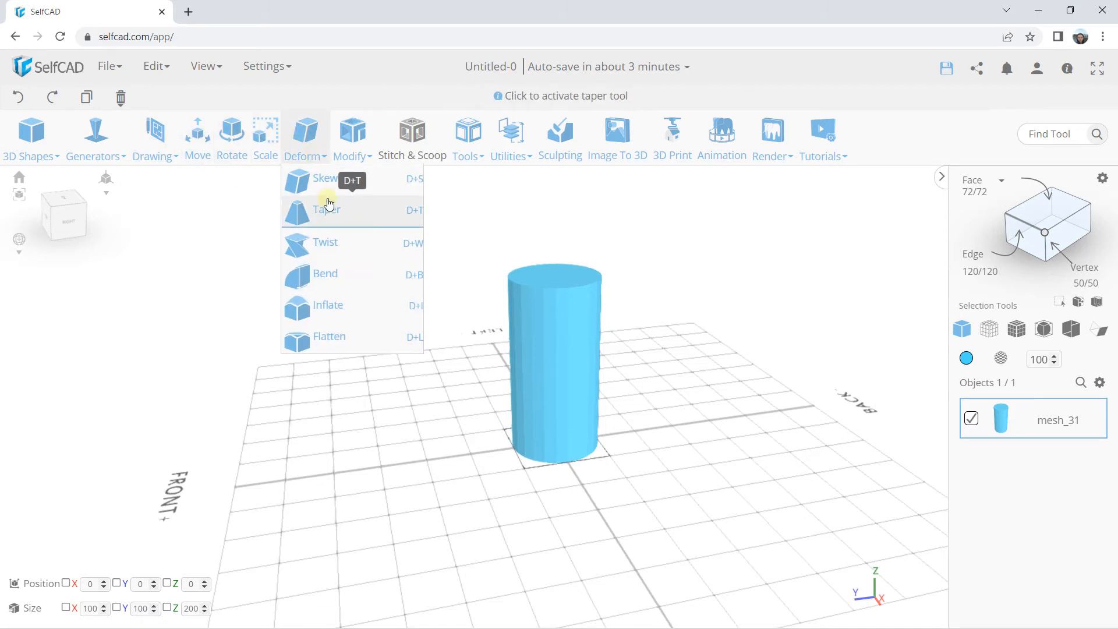
mouse_move(350, 142)
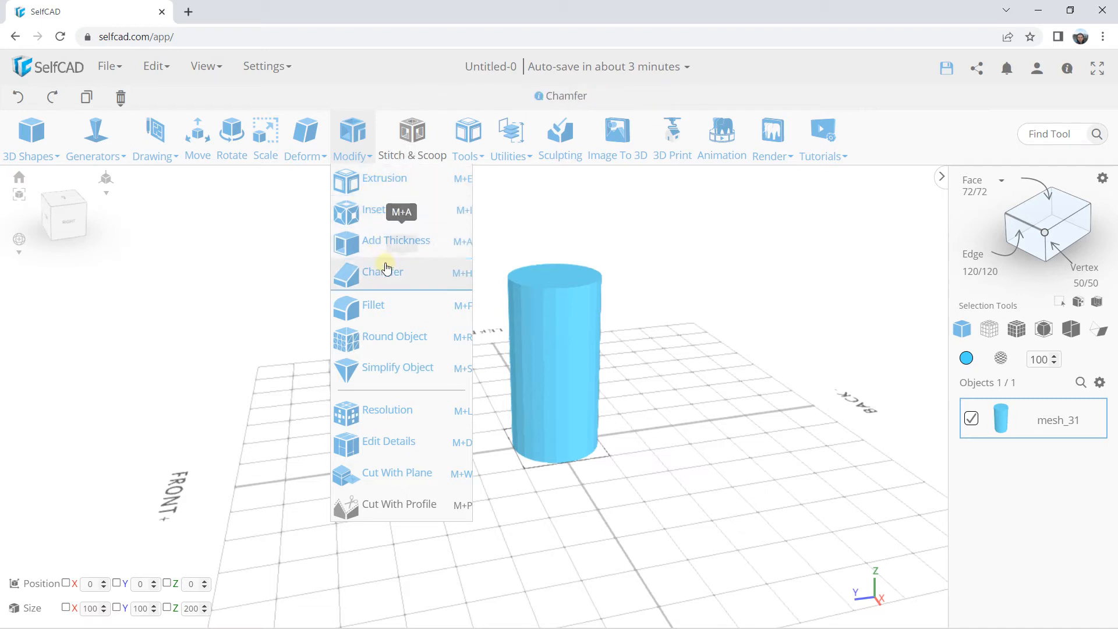
mouse_move(485, 143)
mouse_move(520, 141)
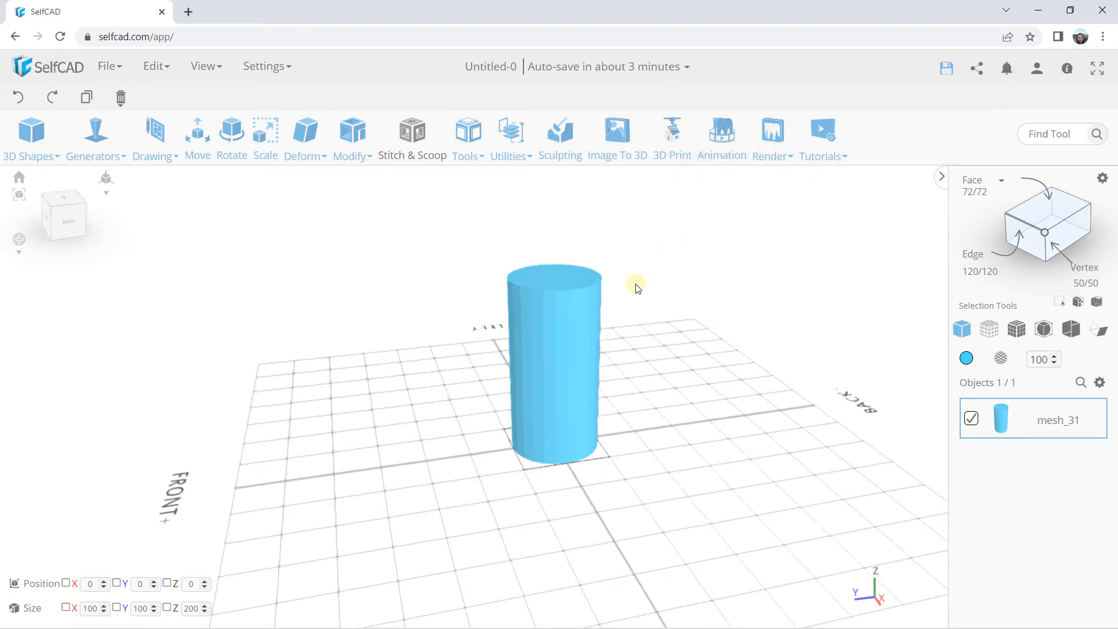
Display the cylinder in Solid + Wireframe mode and select one triangular face on its top in face selection mode.
right_drag(553, 276, 540, 313)
scroll(541, 313, up, 3)
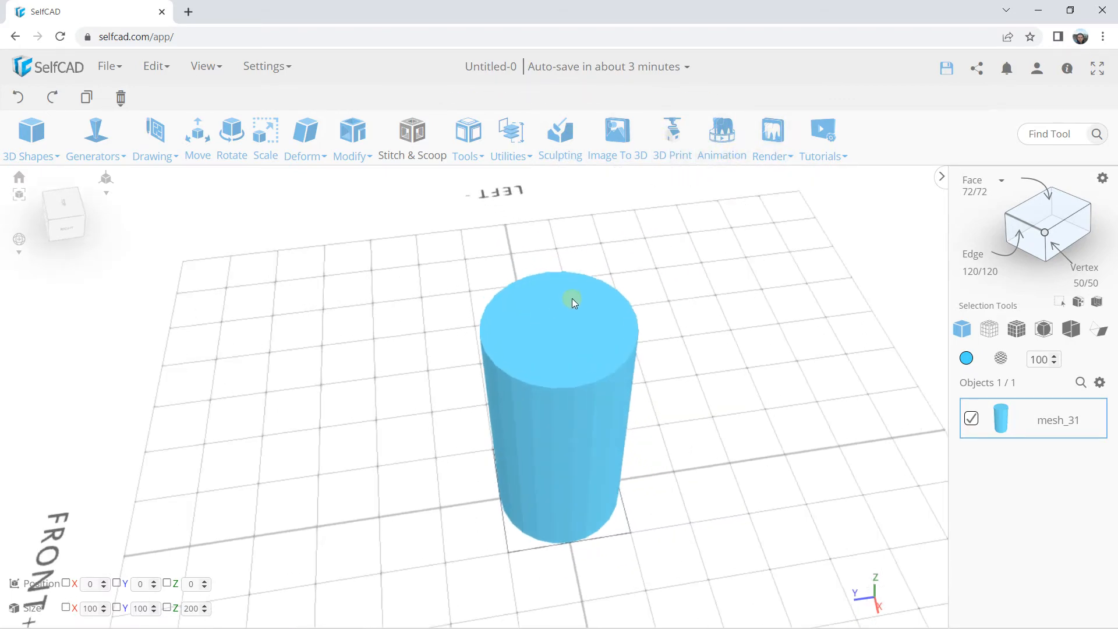
click(1016, 329)
scroll(576, 299, up, 3)
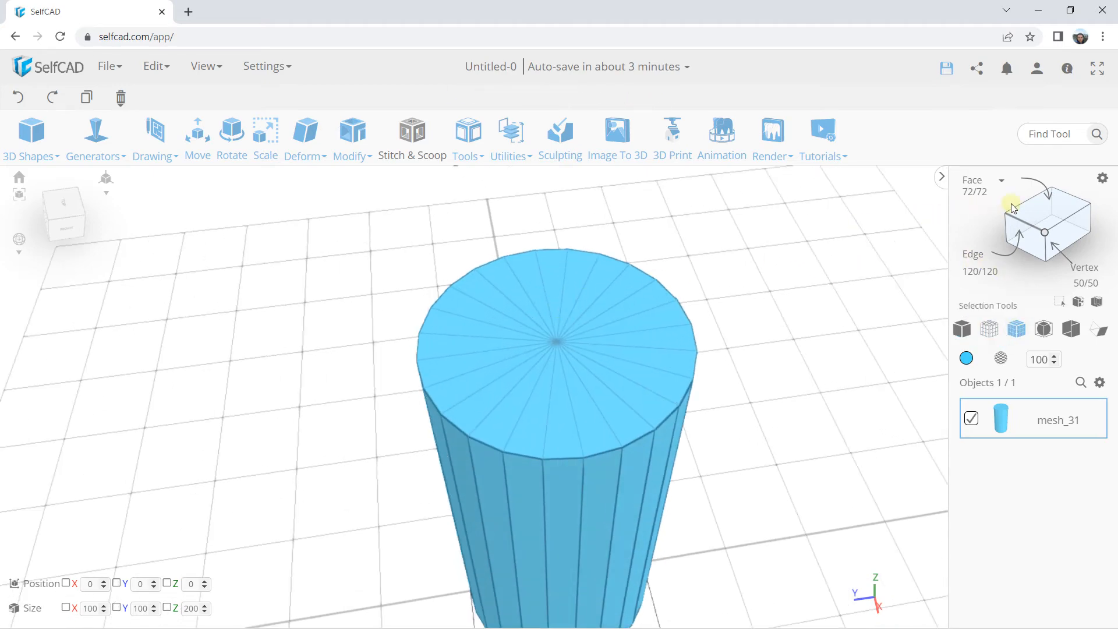
click(1047, 211)
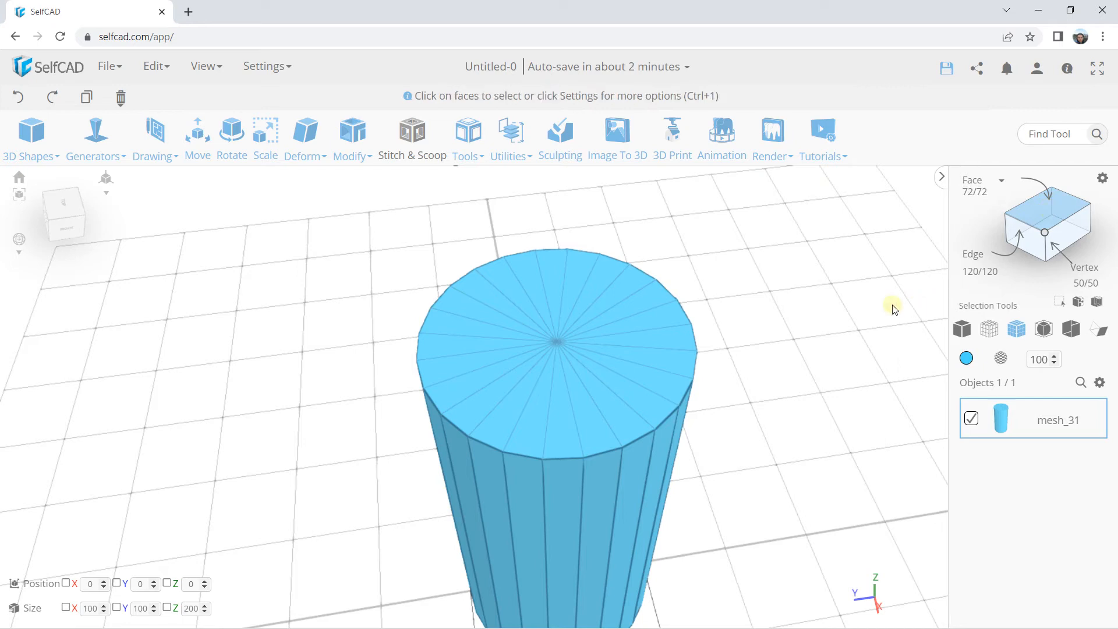
click(637, 342)
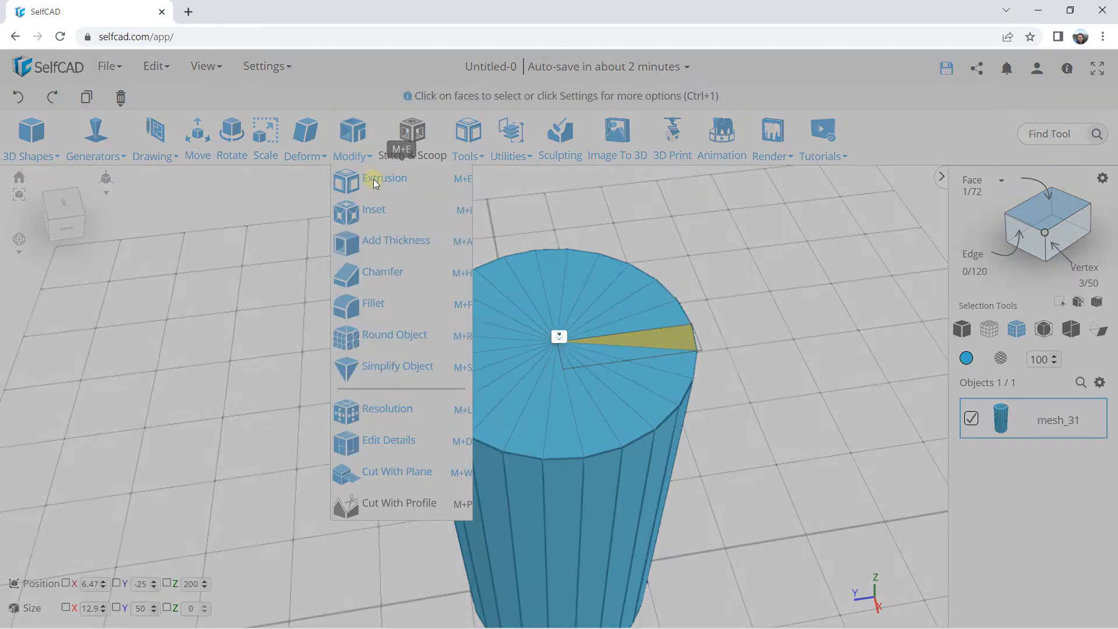
Extrude the selected triangular top face upward by about 53.2, keeping Cut Intersections on.
click(373, 179)
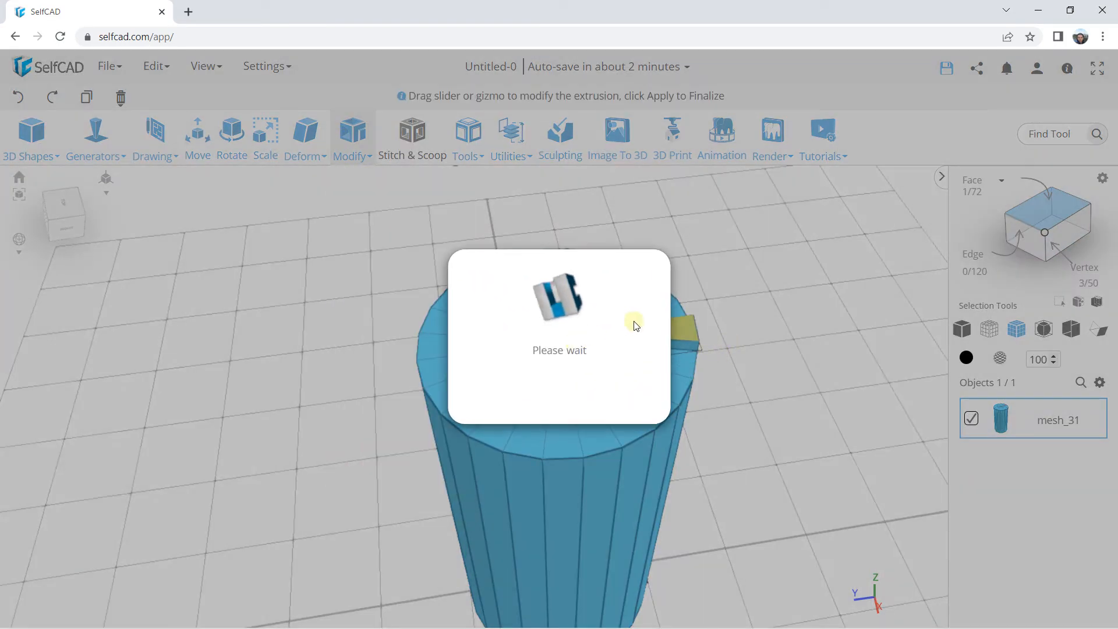
drag(630, 330, 627, 227)
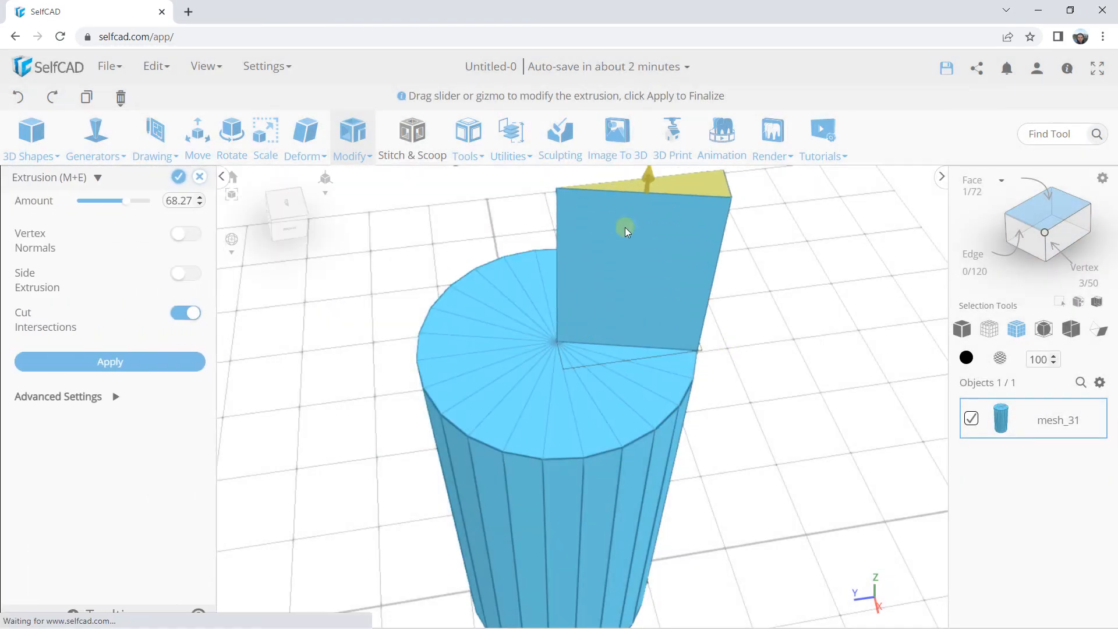
right_drag(776, 319, 698, 324)
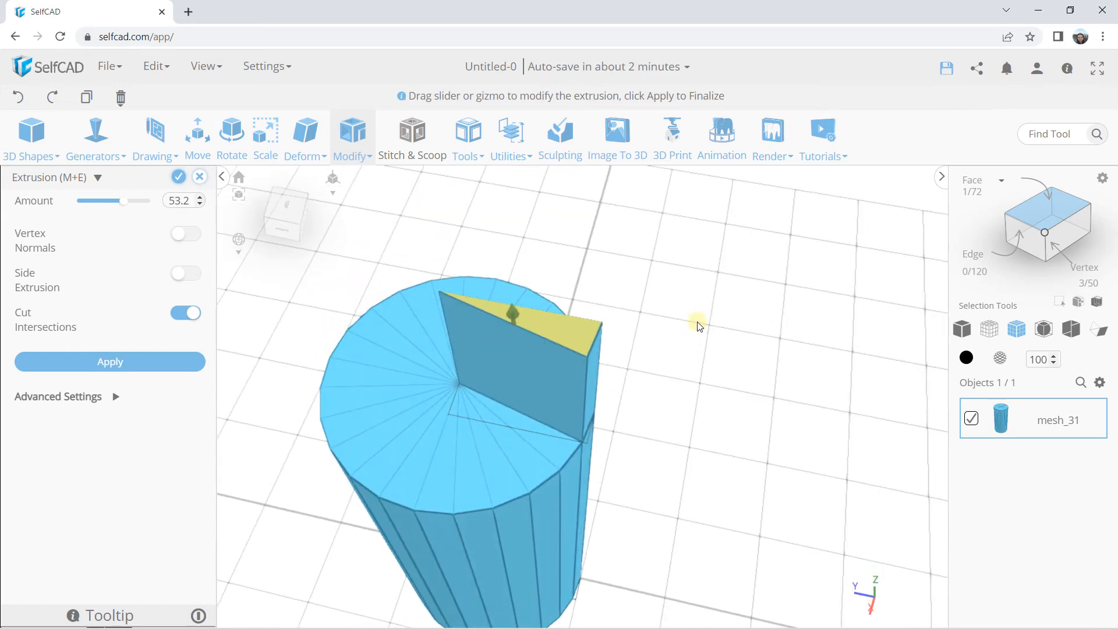
click(699, 320)
click(177, 177)
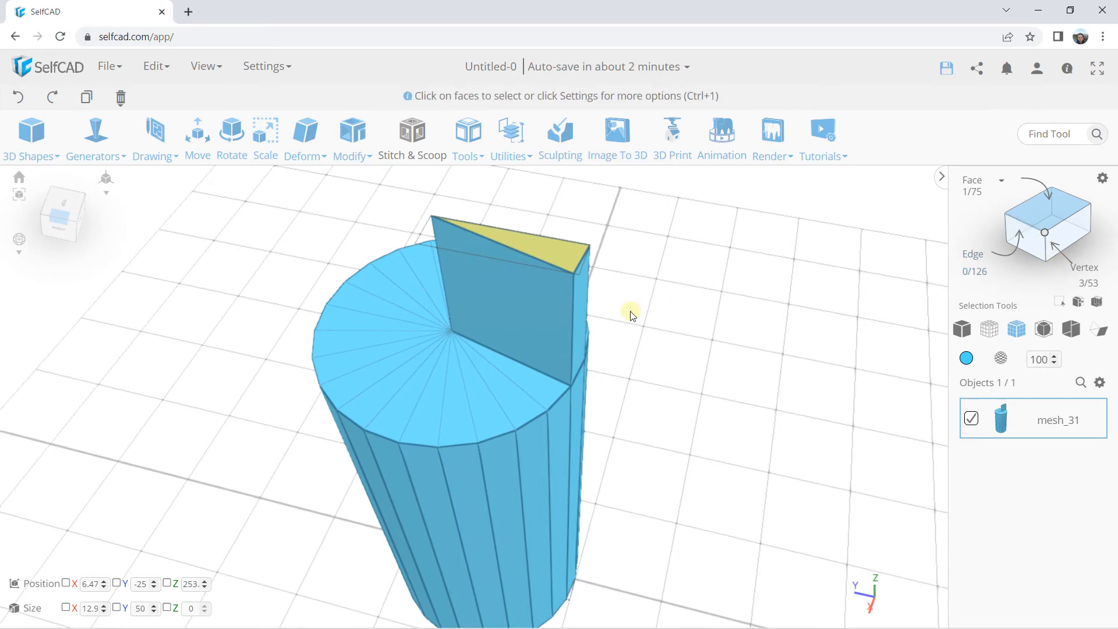
Add a vertical side face to the selection and move both faces outward along Y, stretching the model to about 132 in that direction.
right_drag(632, 315, 624, 282)
click(519, 288)
scroll(520, 288, down, 3)
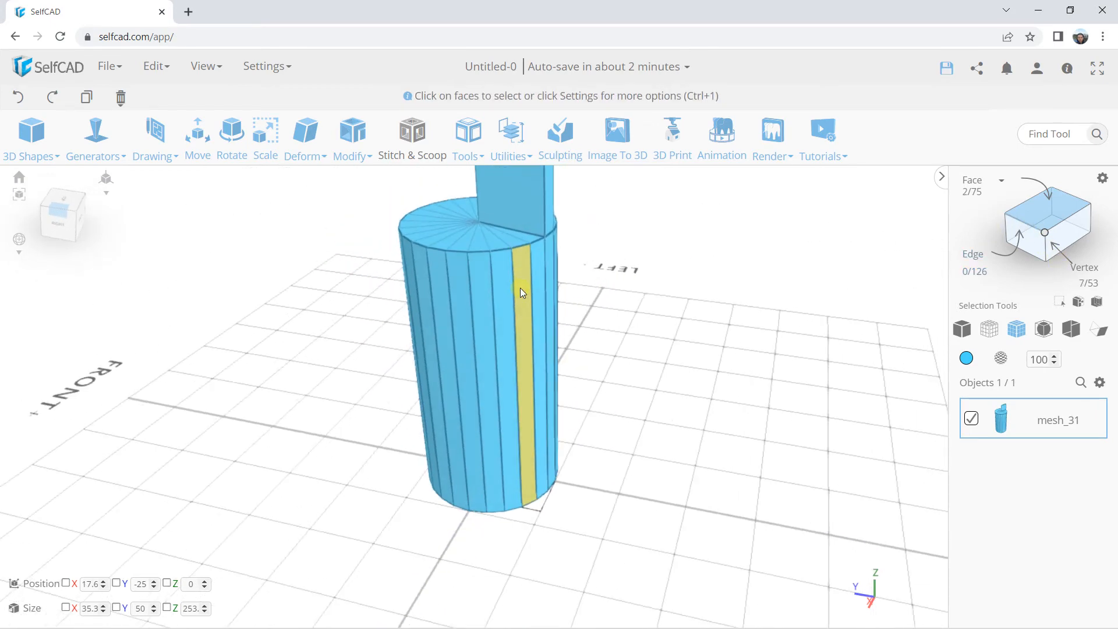
key(m)
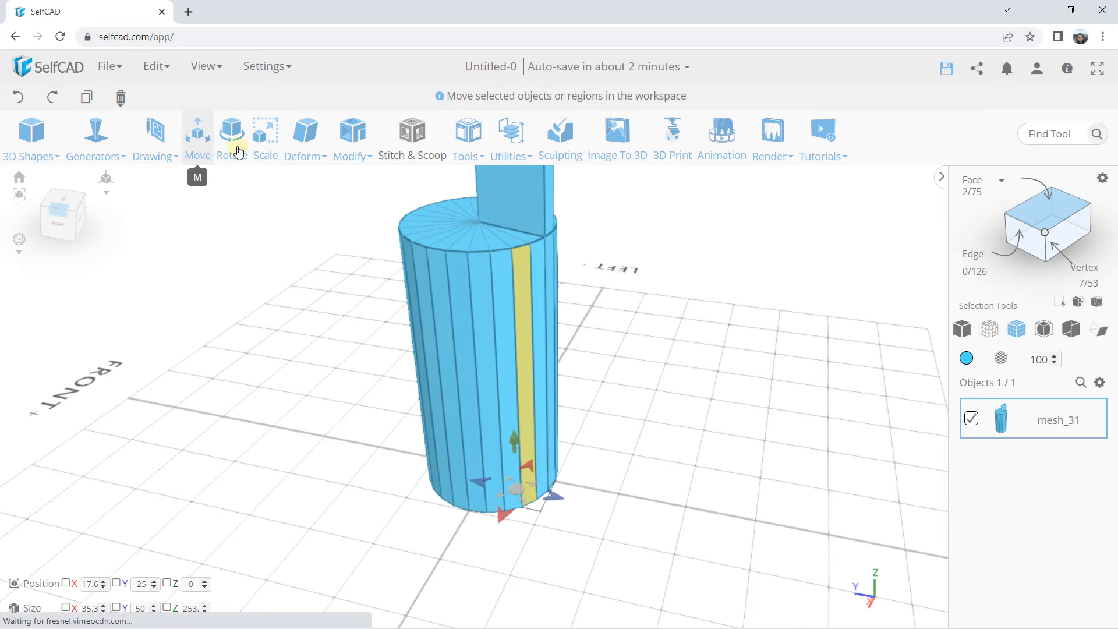
drag(553, 498, 593, 495)
click(736, 335)
scroll(732, 331, down, 3)
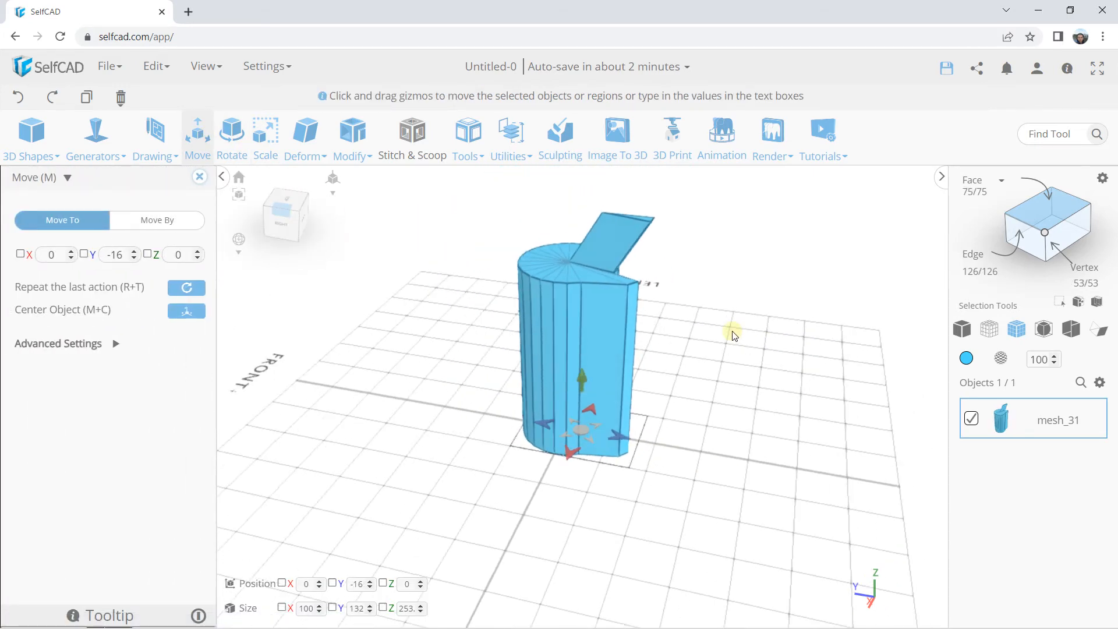
Leave the Move tool, reselect the deformed cylinder and delete it from the scene.
key(e)
click(736, 273)
right_drag(665, 399, 473, 324)
scroll(563, 321, up, 3)
scroll(563, 320, down, 3)
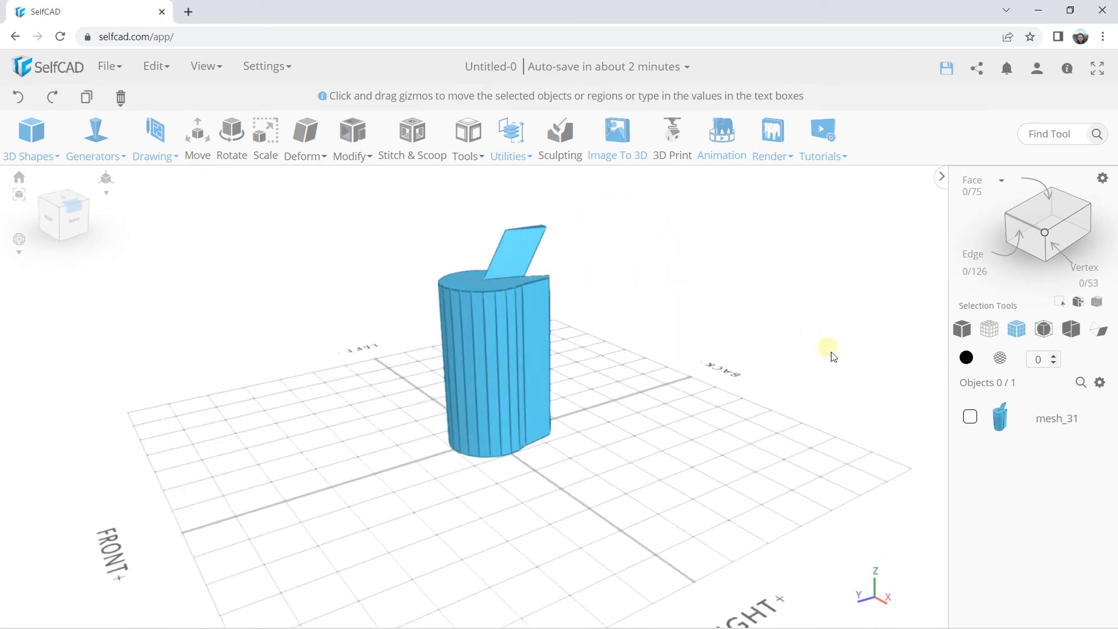
click(970, 417)
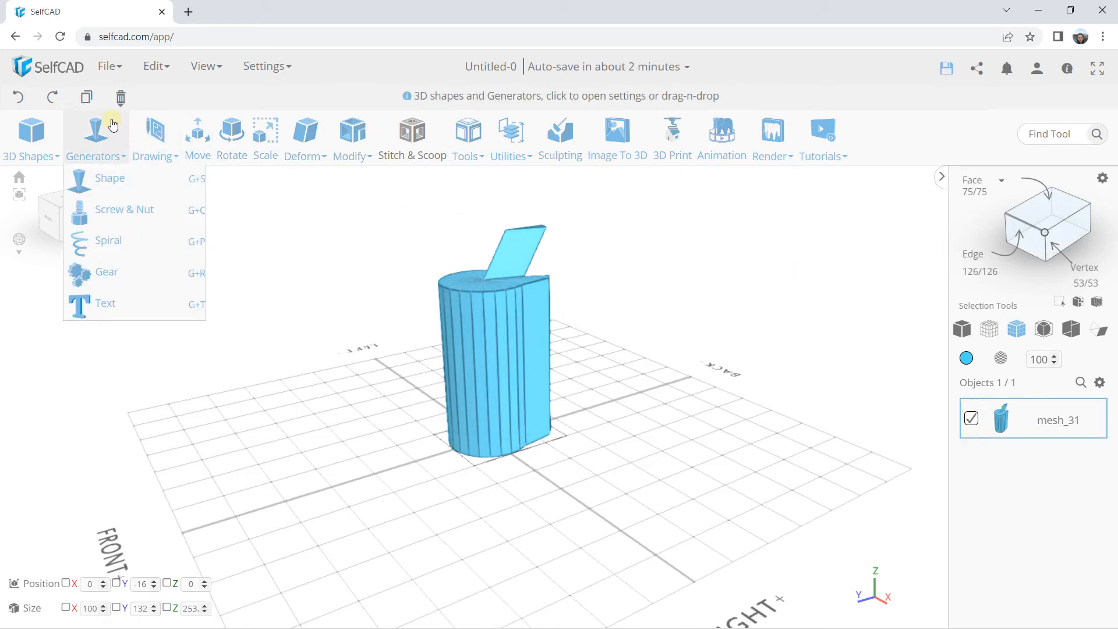
click(120, 97)
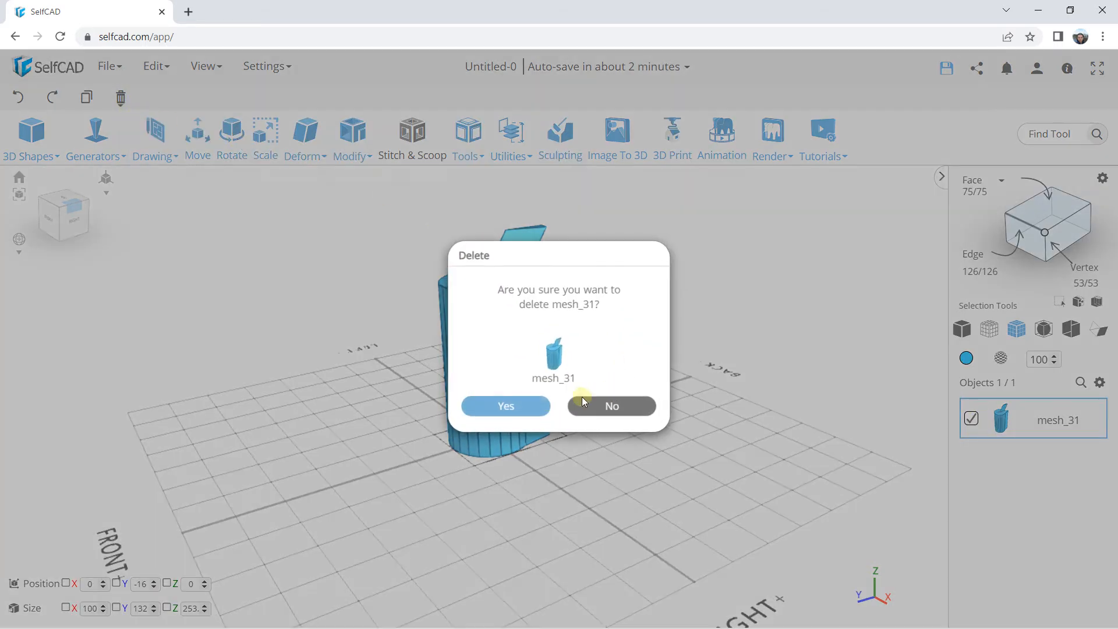
click(512, 406)
Create a cube with width, height and depth of 100 and one segment per direction.
mouse_move(35, 143)
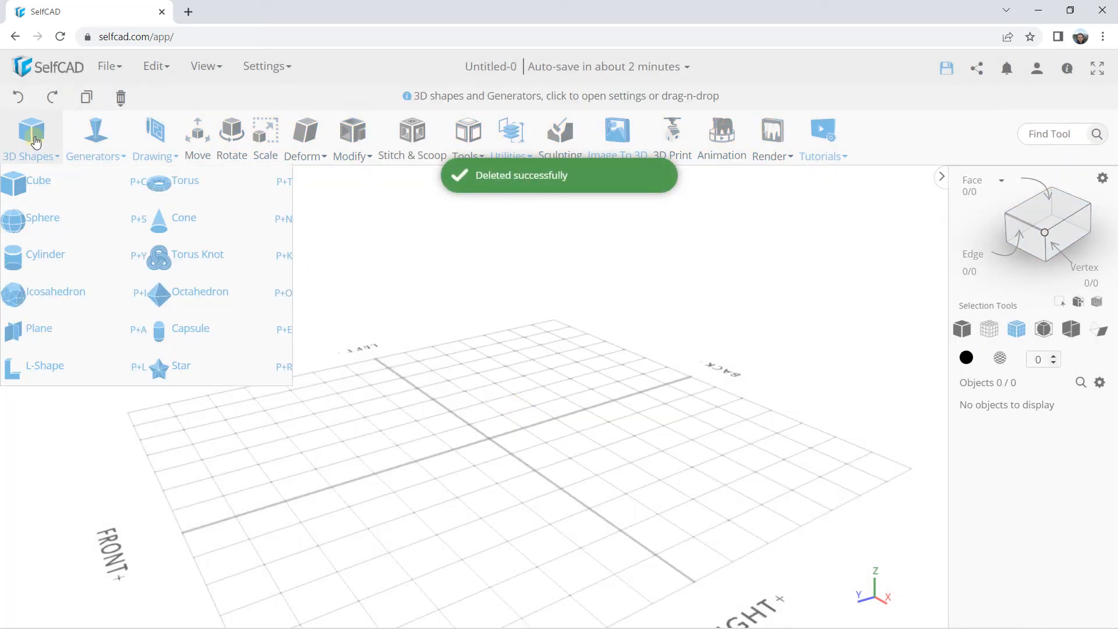
click(42, 185)
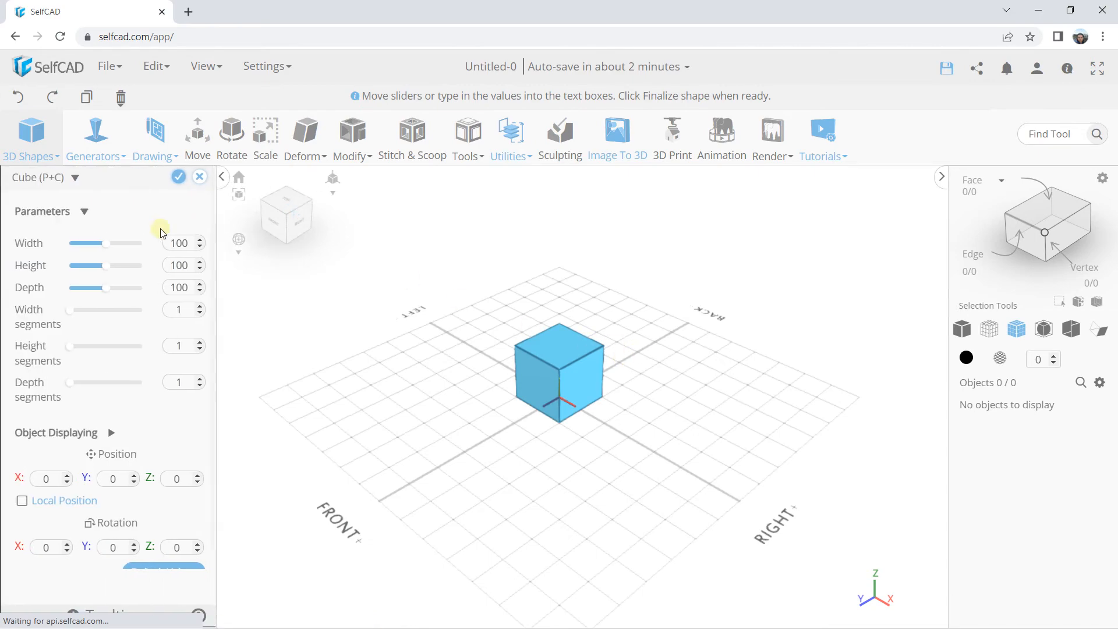
click(180, 178)
Delete the cube's top face to turn it into an open box.
scroll(594, 341, up, 5)
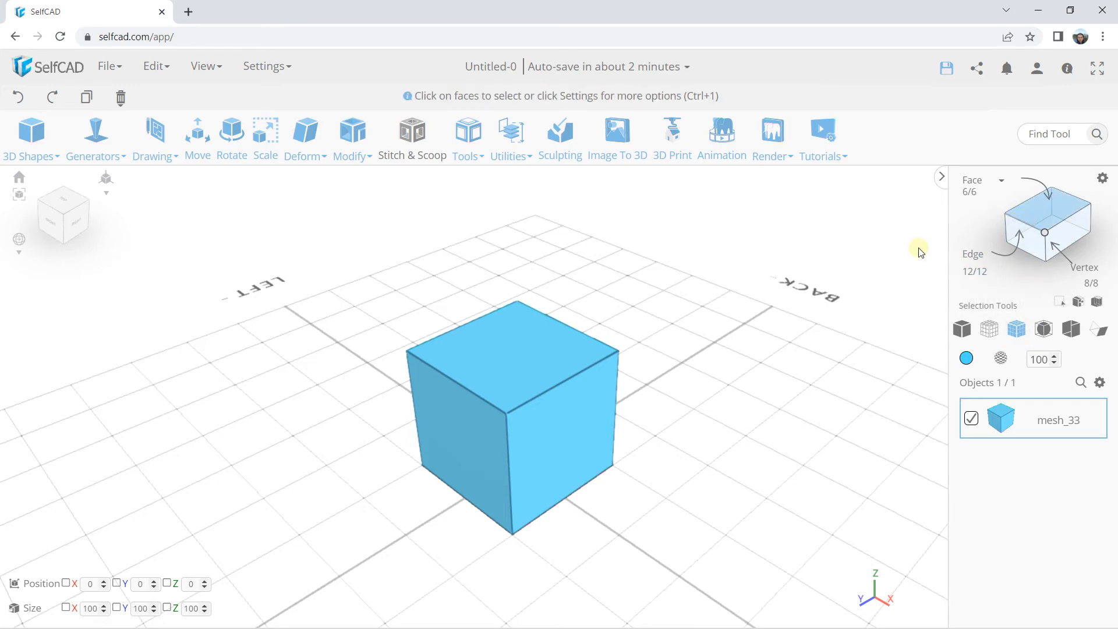
click(543, 344)
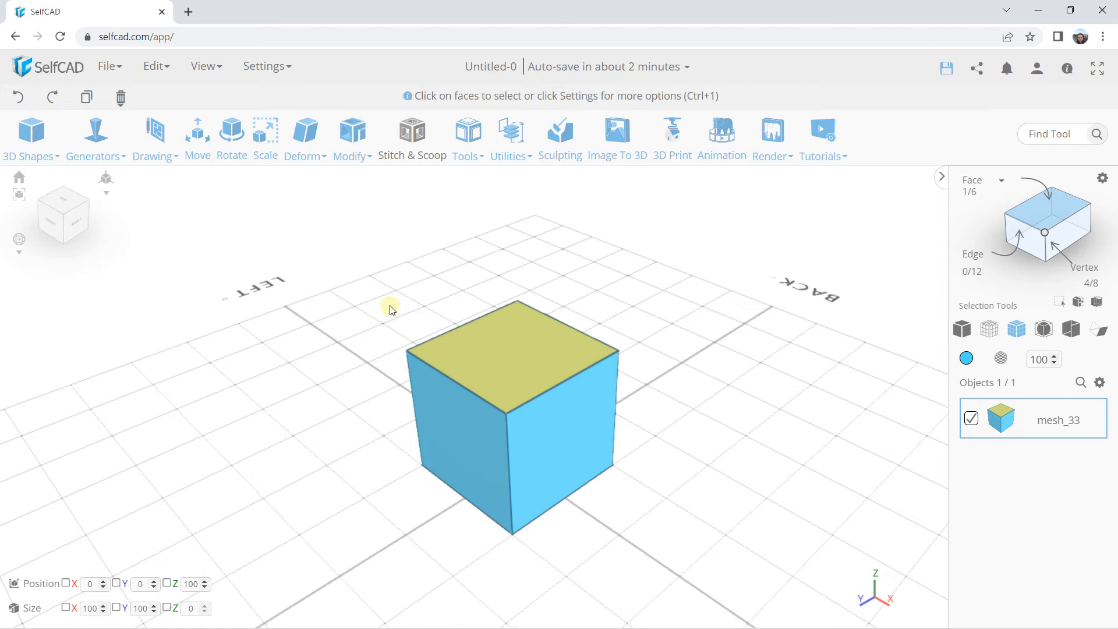
key(Delete)
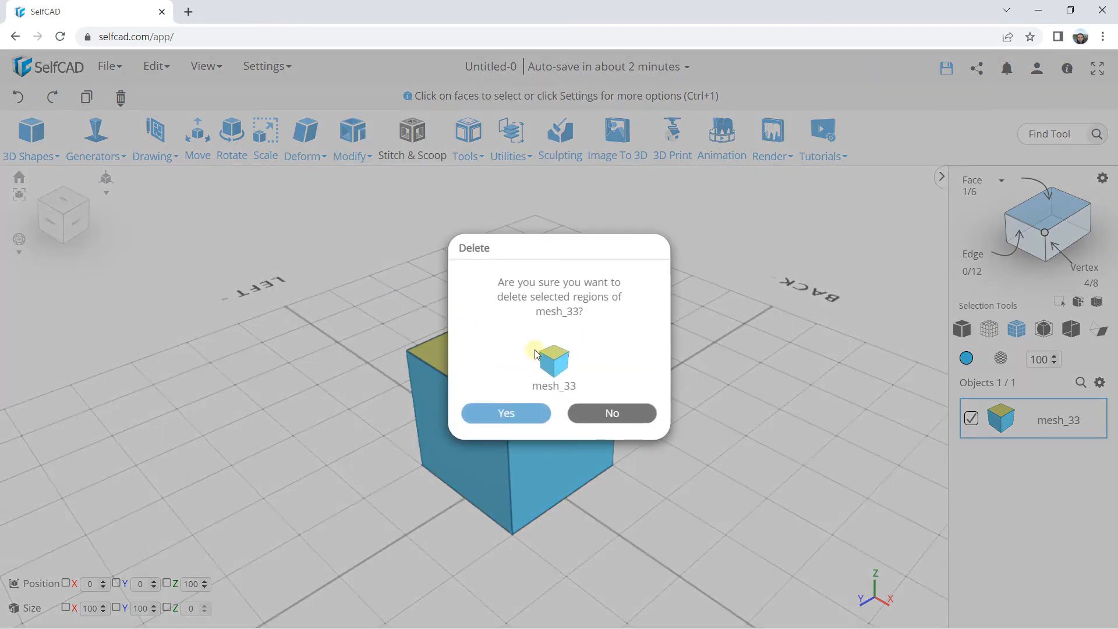
click(535, 408)
drag(657, 359, 615, 348)
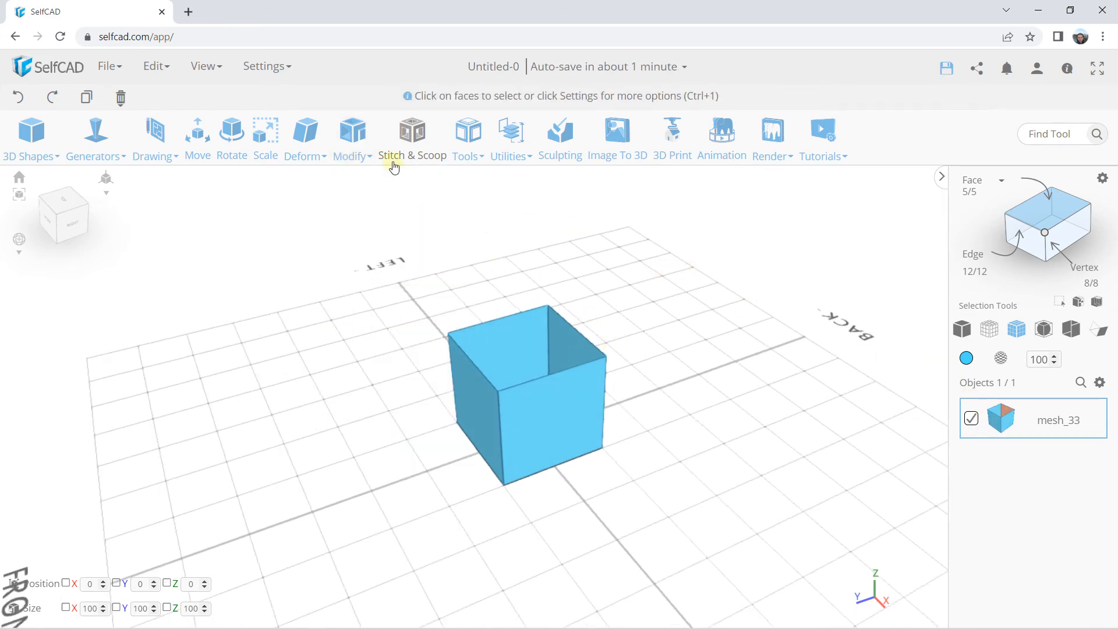
Round the open box with Round Object at a smoothness of 5, and display it in Solid mode.
mouse_move(359, 150)
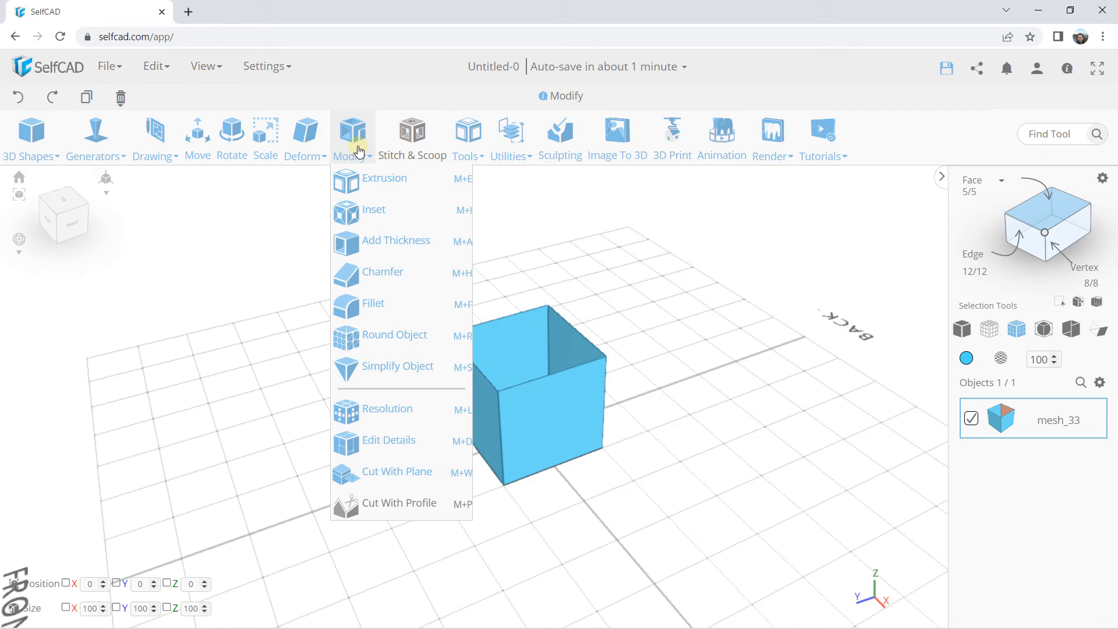
click(378, 345)
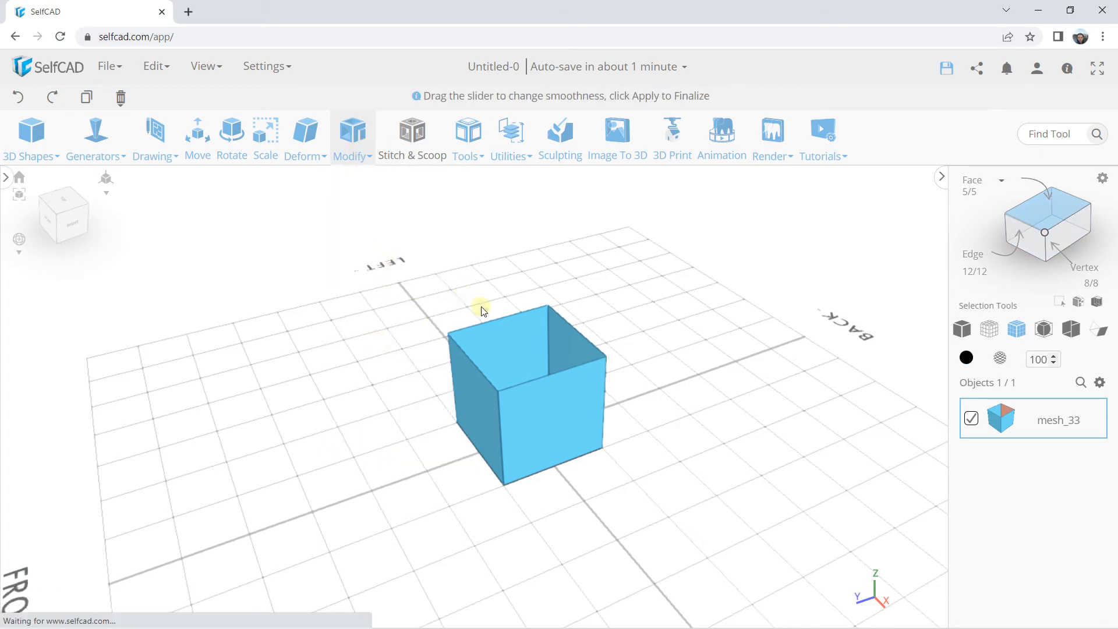
click(102, 263)
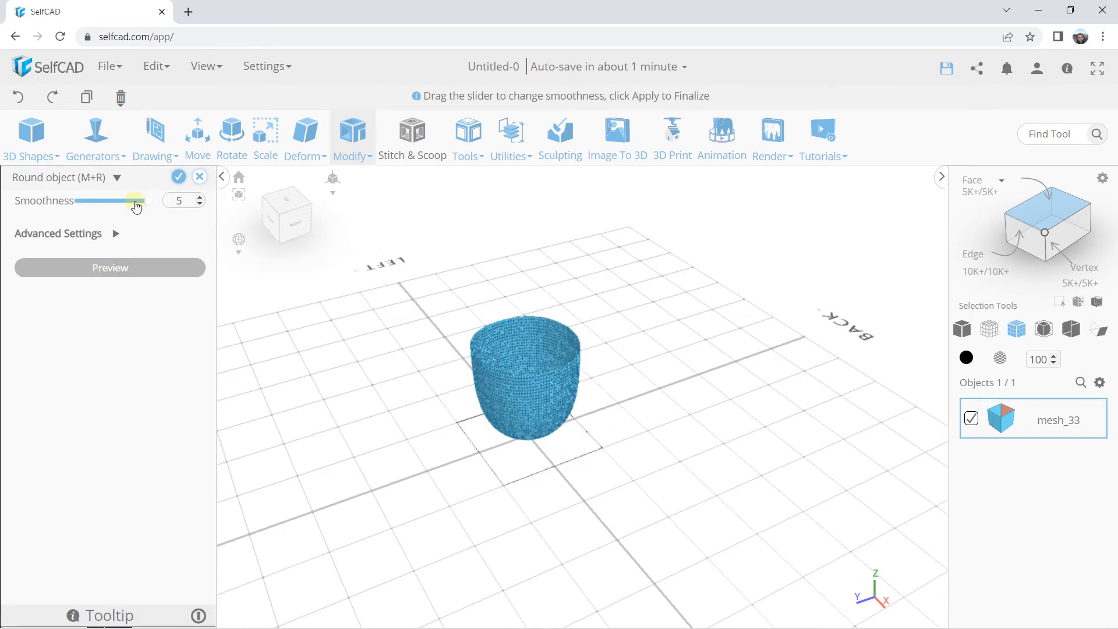
click(178, 177)
drag(424, 345, 544, 357)
scroll(548, 352, up, 3)
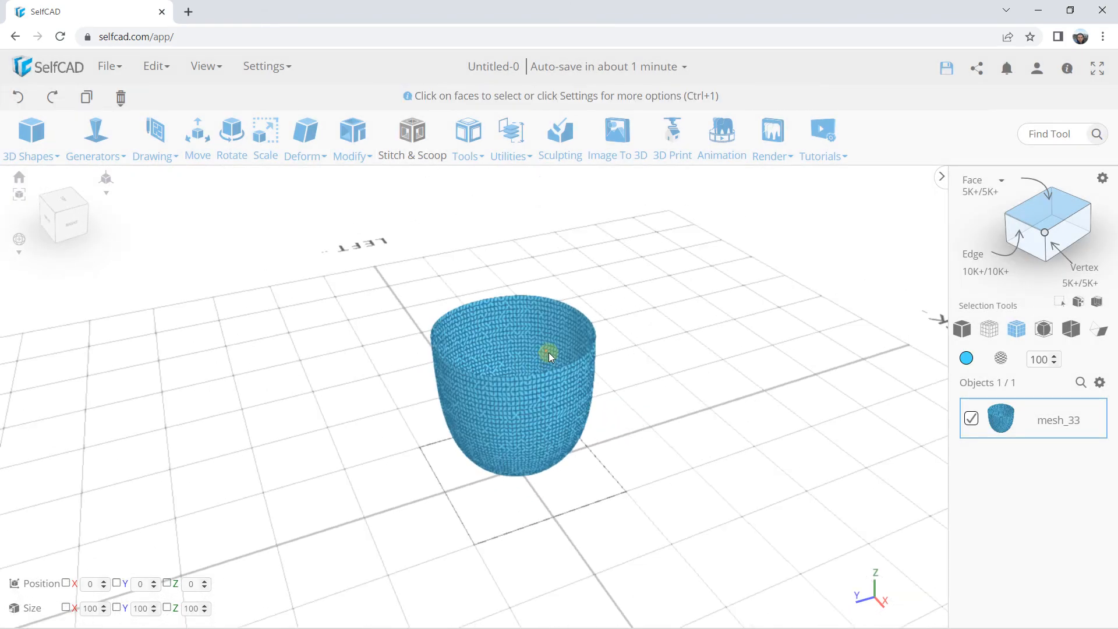
click(961, 331)
mouse_move(711, 317)
mouse_down()
mouse_move(666, 337)
mouse_move(639, 302)
mouse_move(628, 367)
mouse_up()
scroll(438, 324, up, 5)
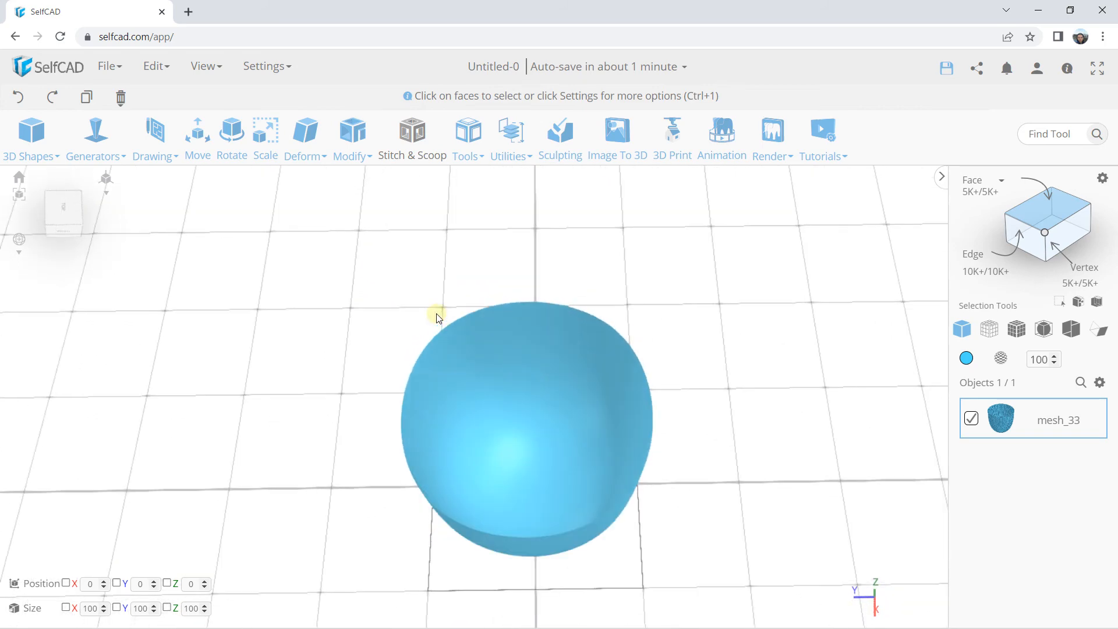
Give the rounded cup's wall a thickness of 2 with Add Thickness, keeping Add Connections on.
click(347, 150)
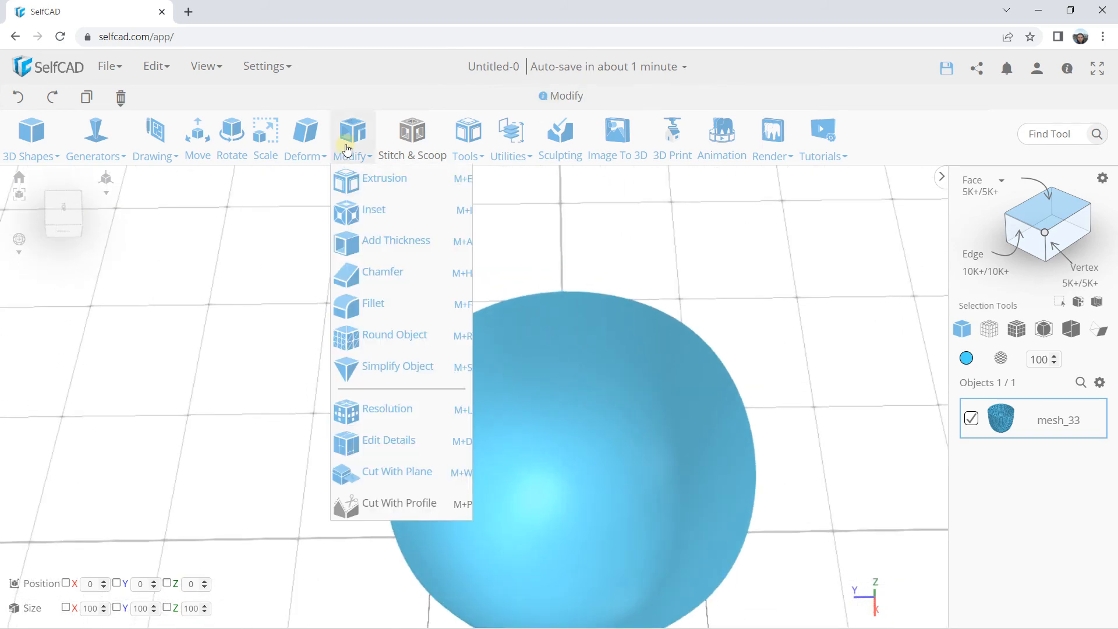
click(370, 247)
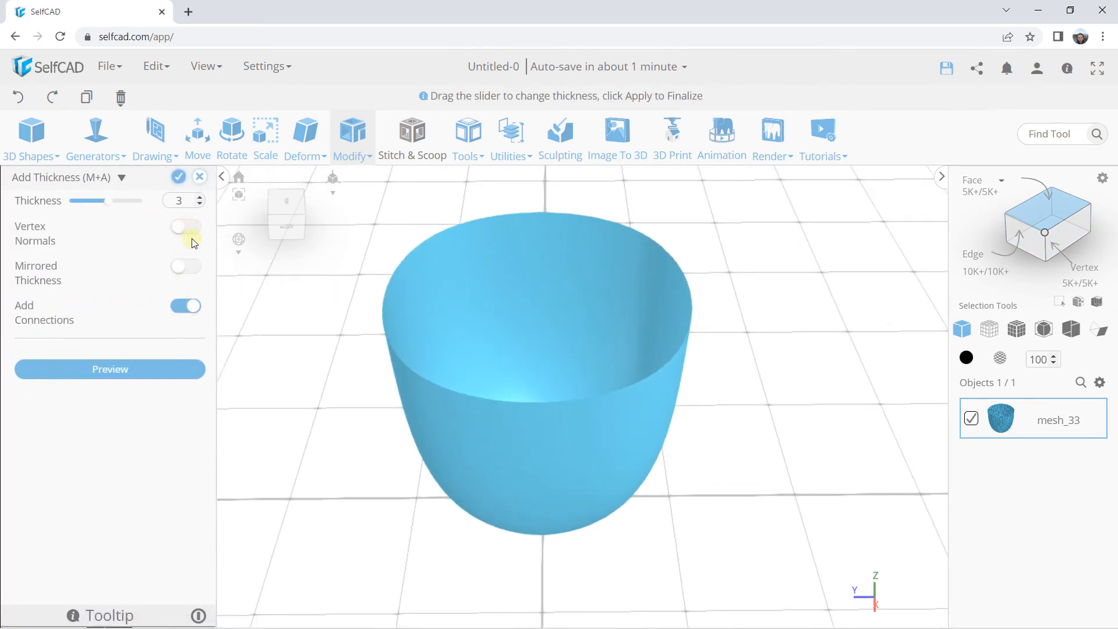
click(101, 375)
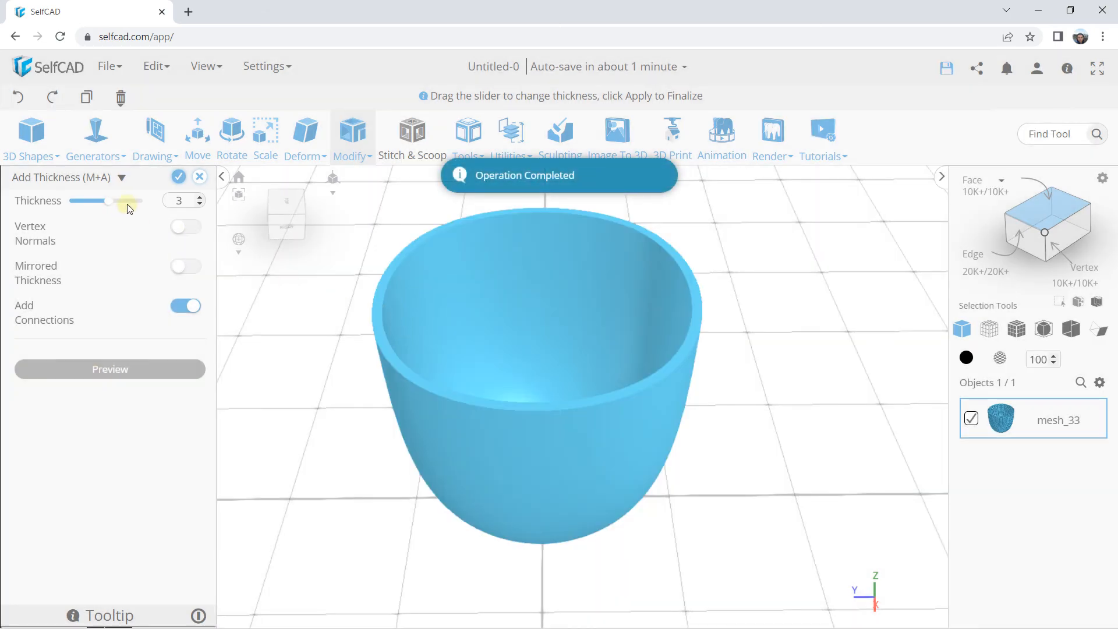
drag(109, 201, 96, 200)
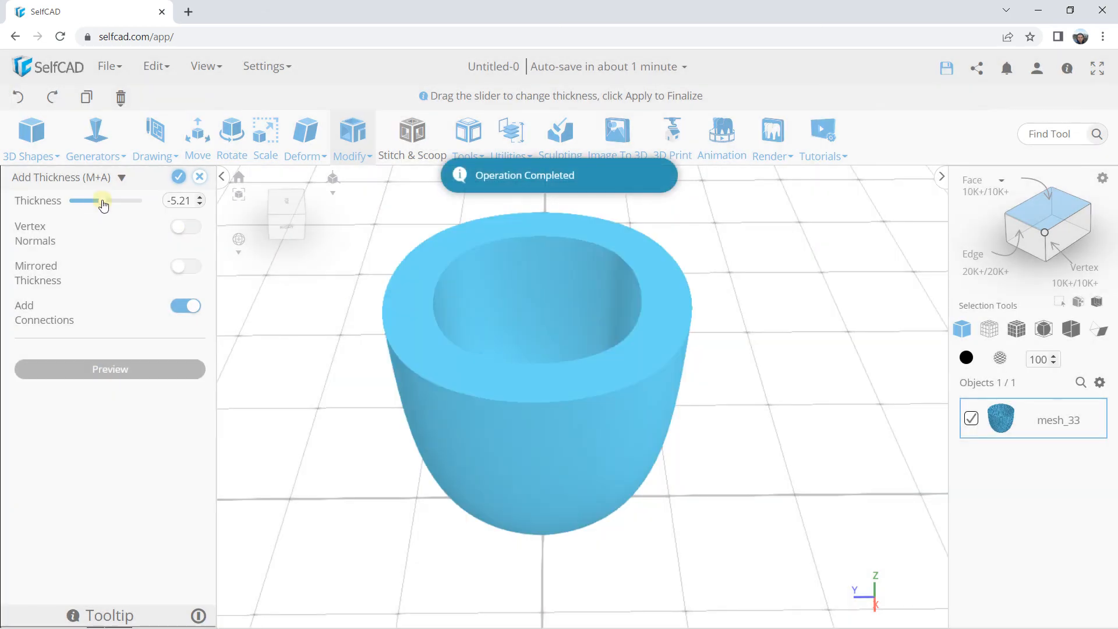
drag(95, 201, 102, 201)
double_click(175, 198)
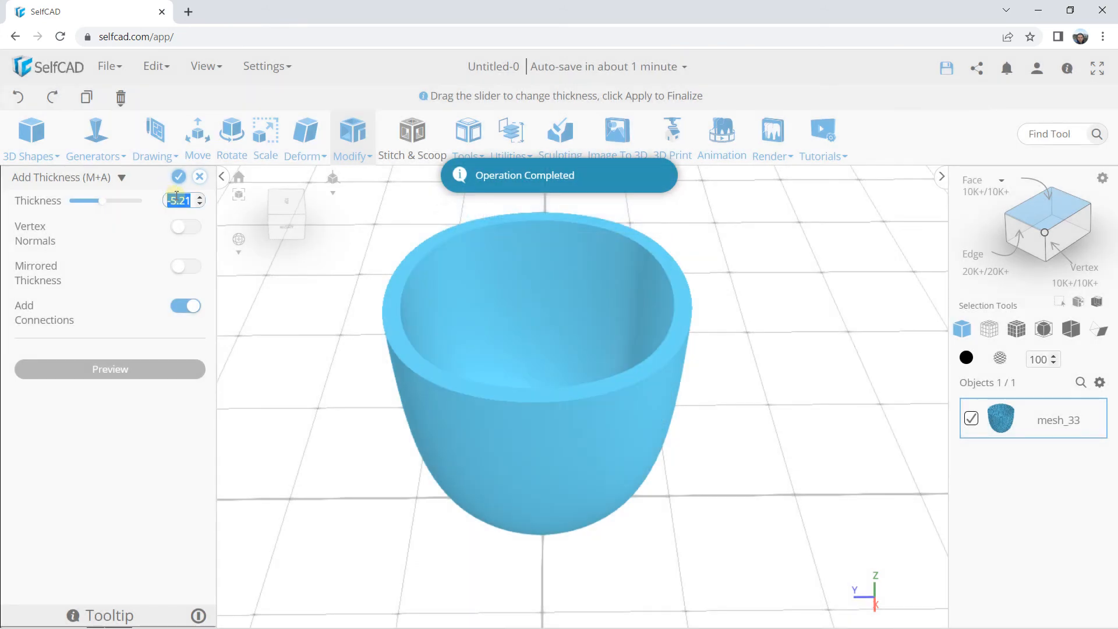
text(2)
key(Return)
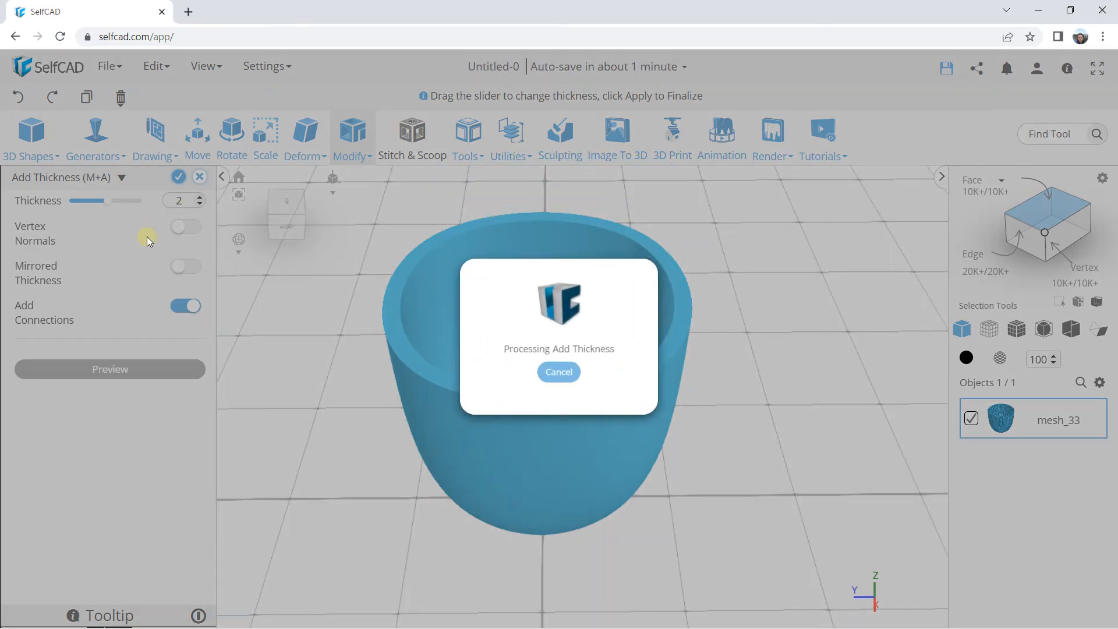
click(181, 180)
drag(647, 341, 590, 338)
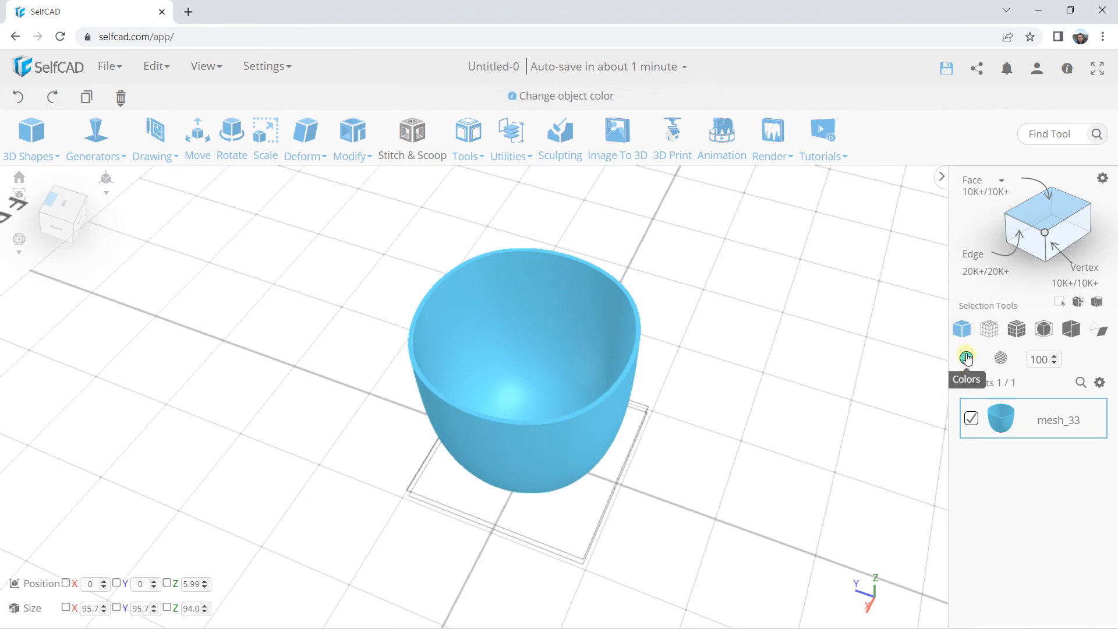
Change the cup's material type to Physical Material.
click(1002, 357)
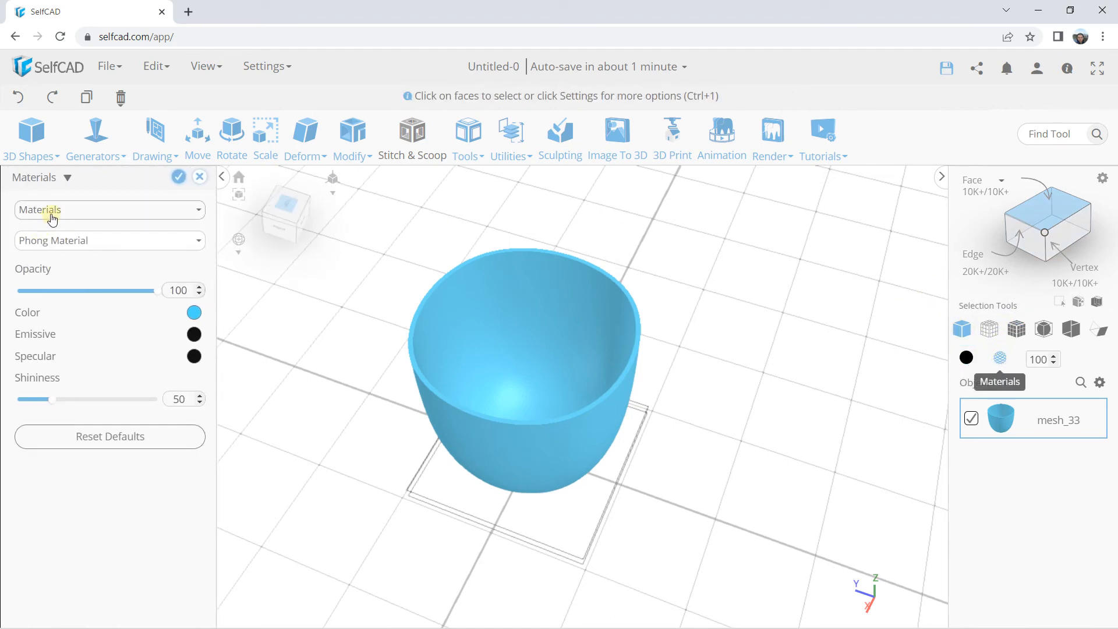
click(56, 240)
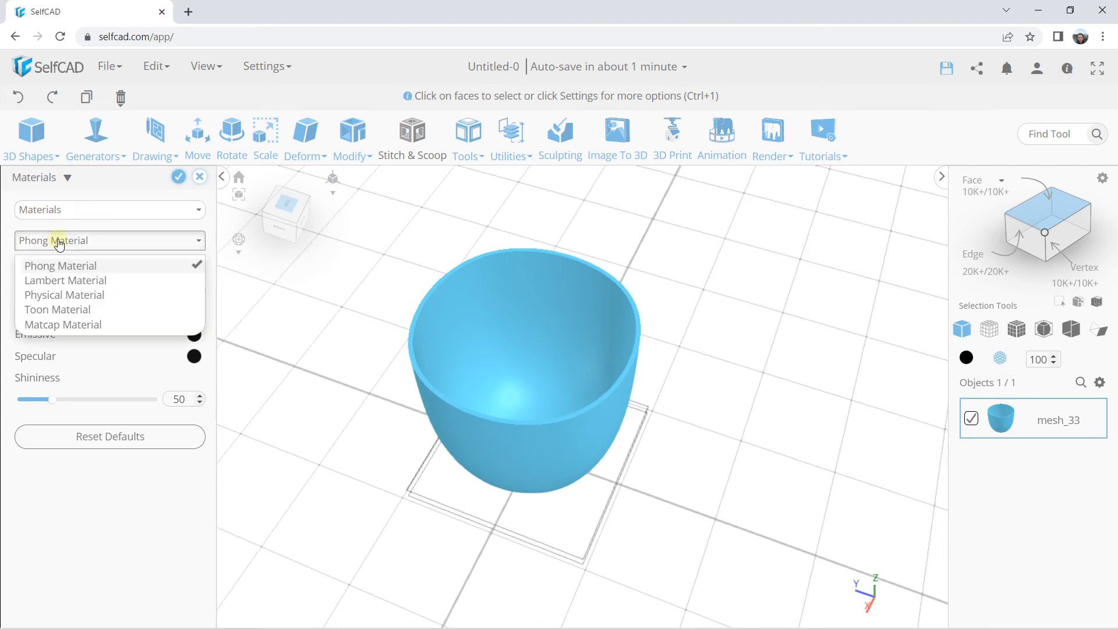
click(64, 296)
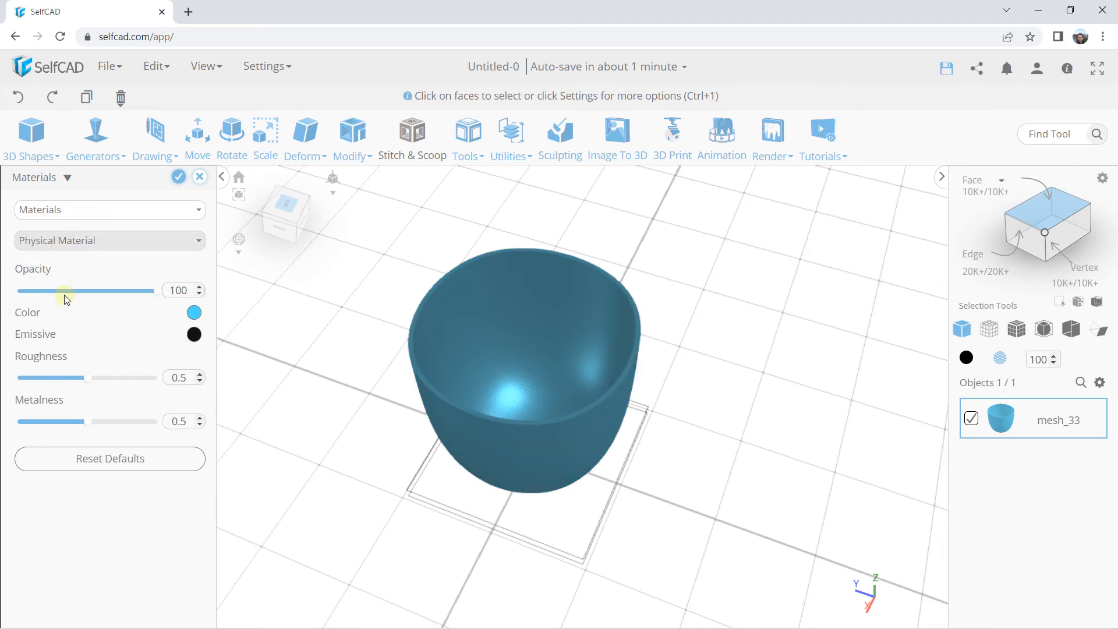
drag(425, 358, 398, 347)
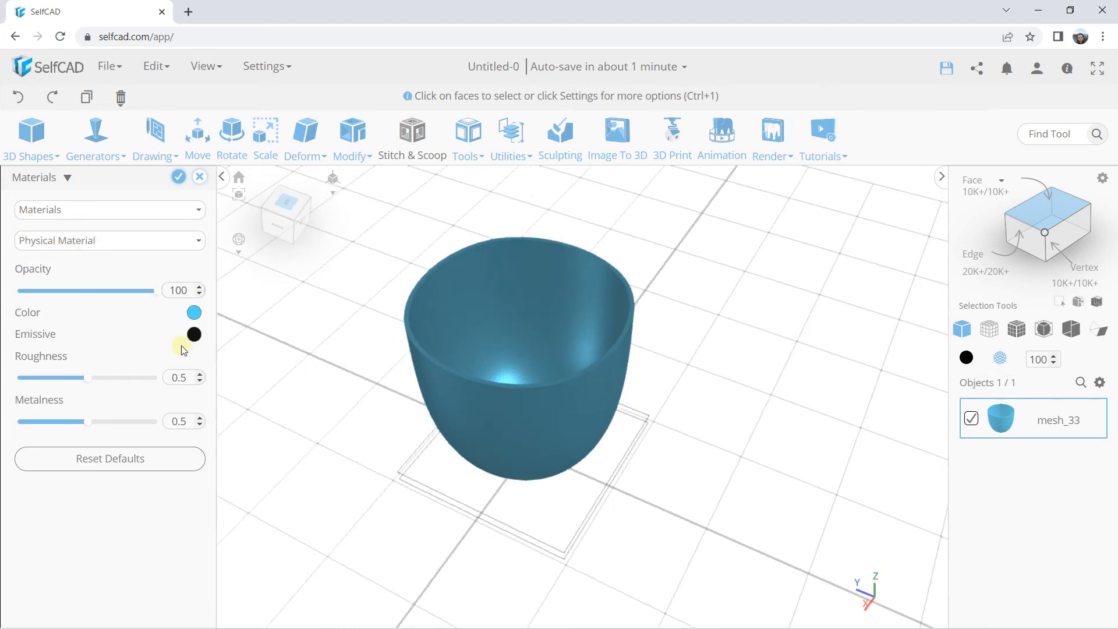
Keep the material's light blue base color and set its Emissive color to royal blue from the palette.
click(194, 314)
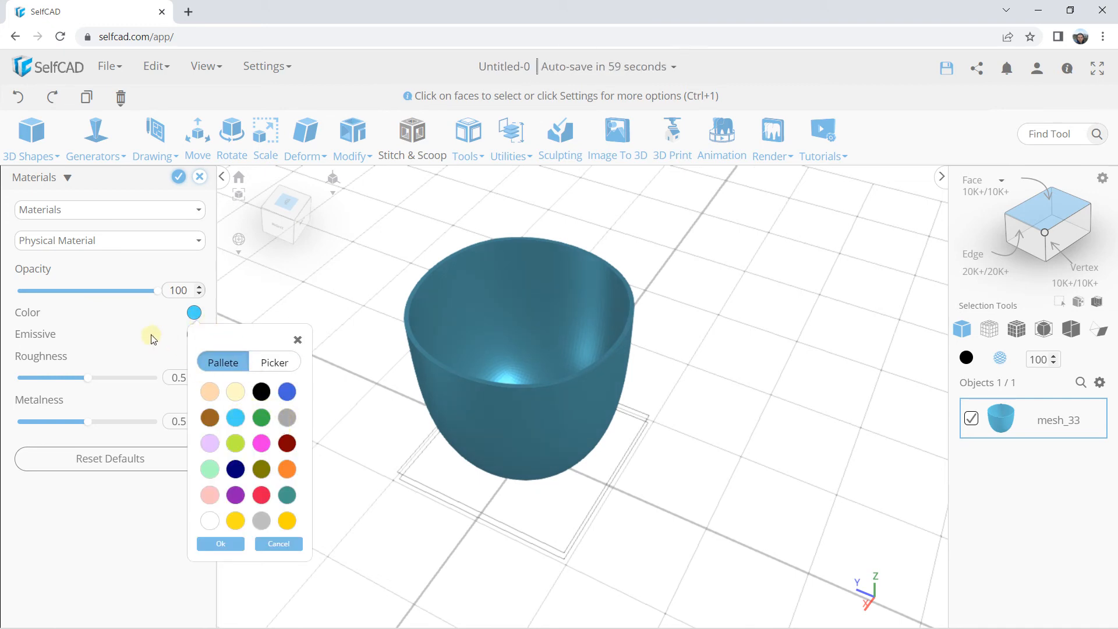
click(213, 544)
click(194, 336)
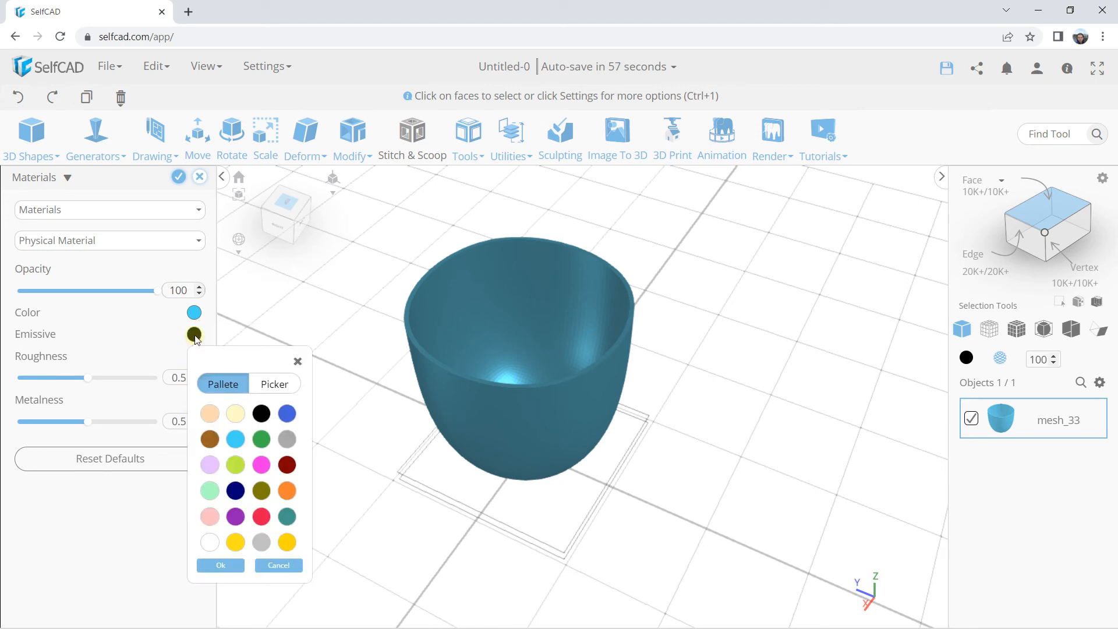
click(241, 441)
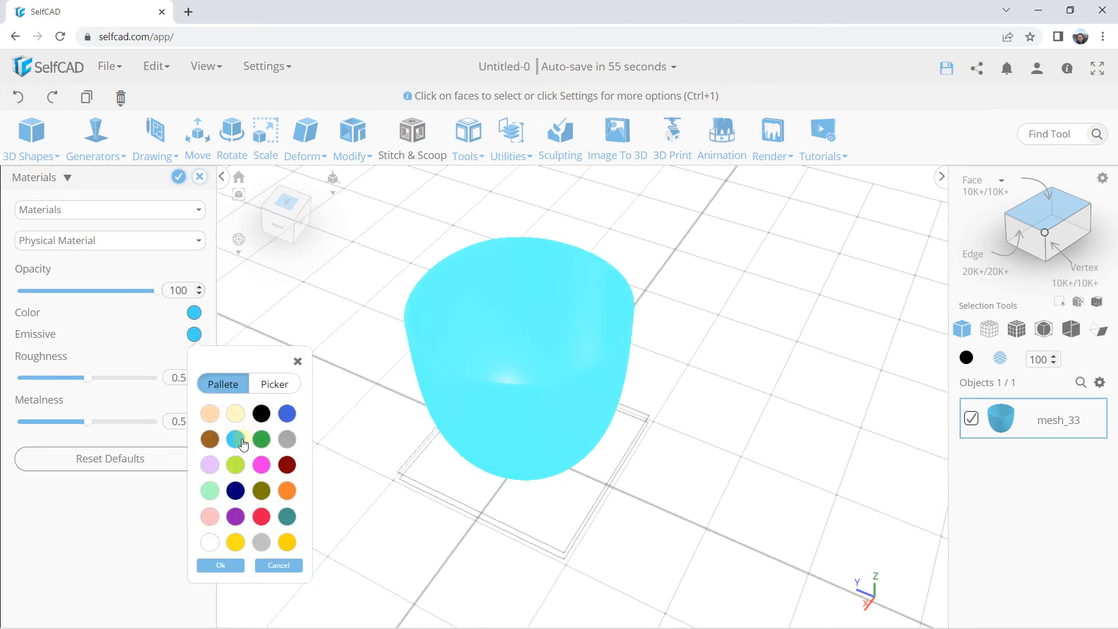
click(286, 413)
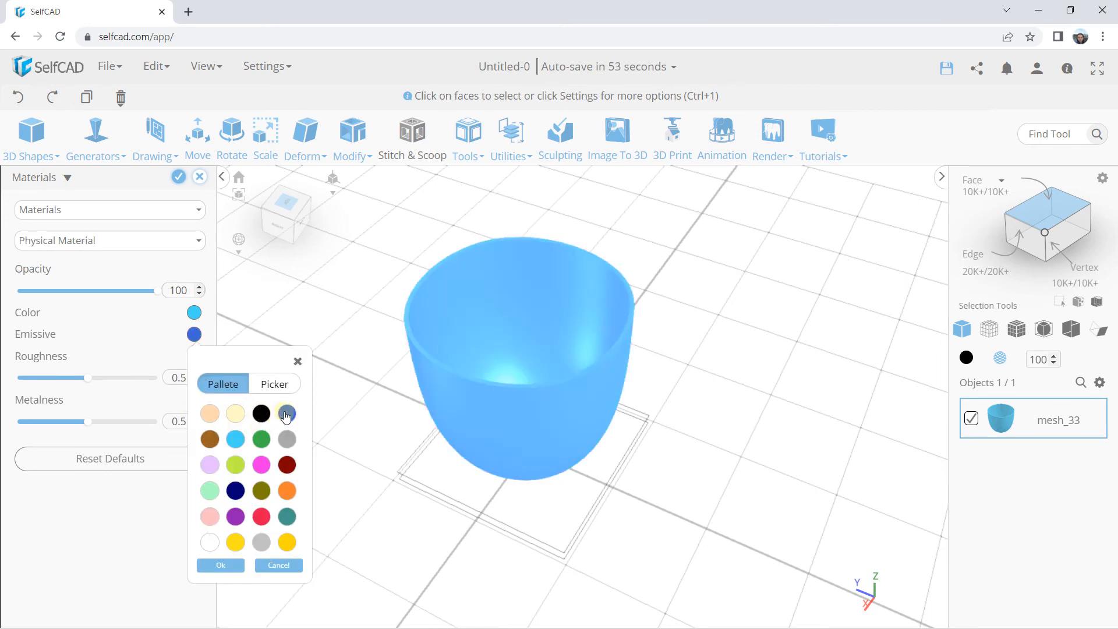
mouse_move(499, 369)
mouse_down()
mouse_move(457, 369)
mouse_move(483, 368)
mouse_up()
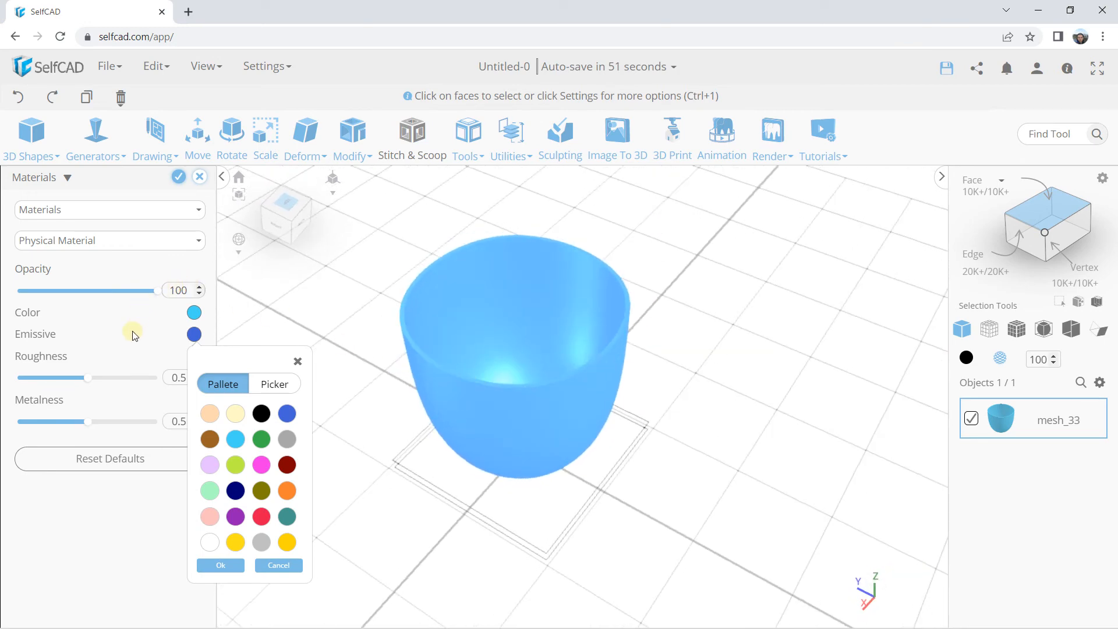
Lower the Physical Material's roughness and apply the material settings to the cup.
drag(92, 381, 60, 378)
mouse_move(89, 421)
mouse_down()
mouse_move(125, 424)
mouse_move(90, 426)
mouse_up()
click(178, 176)
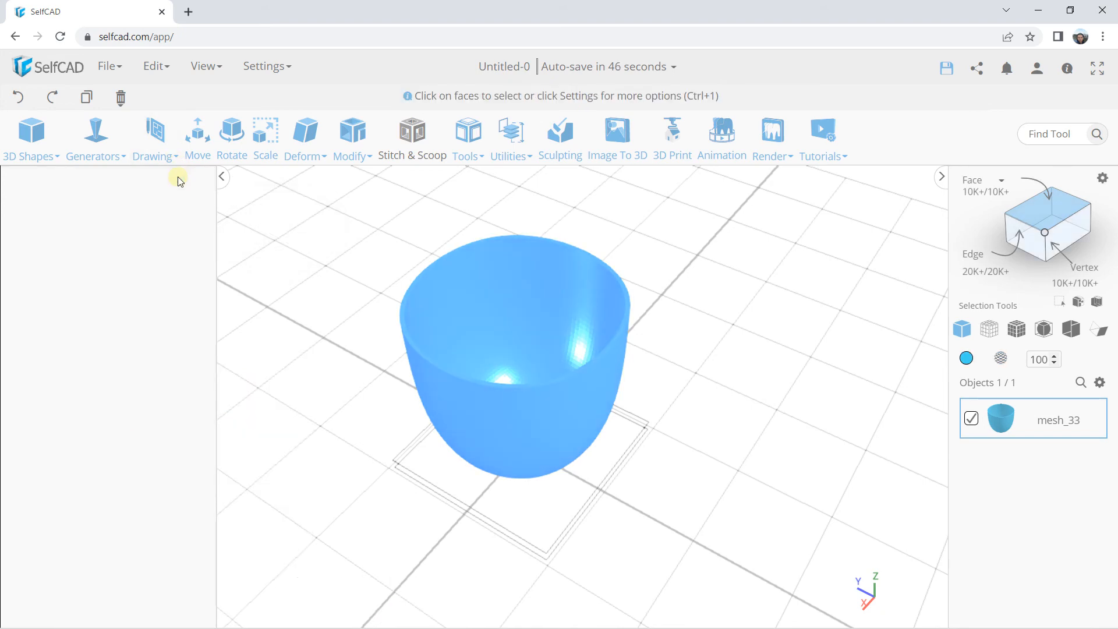
Open Render Image for the cup and review its material settings and the list of rendering setting categories.
drag(470, 337, 520, 331)
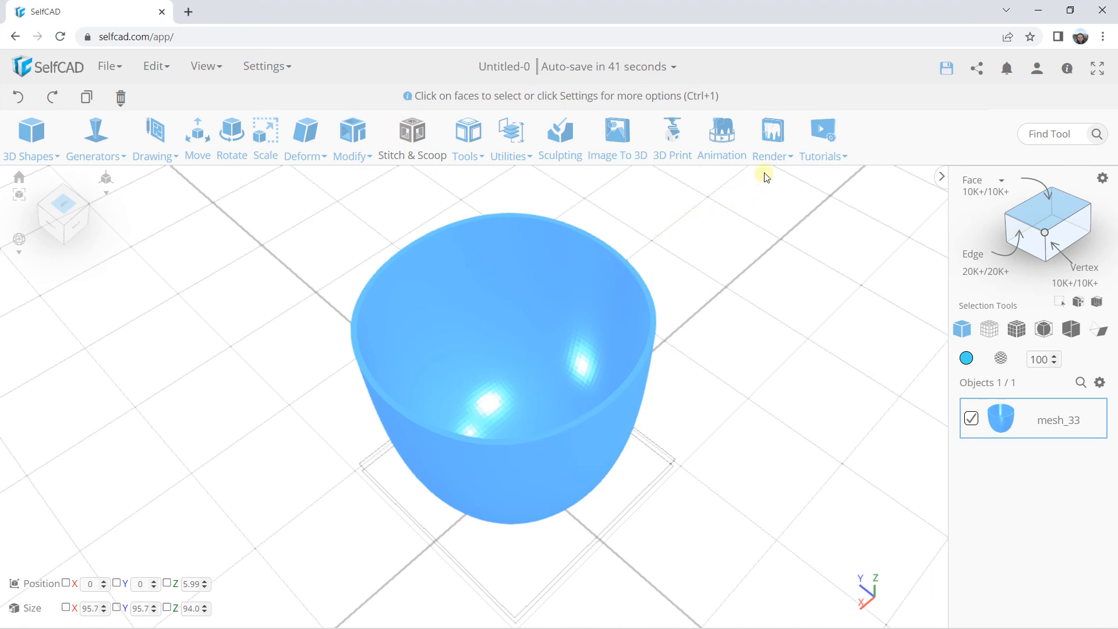
click(773, 143)
click(779, 178)
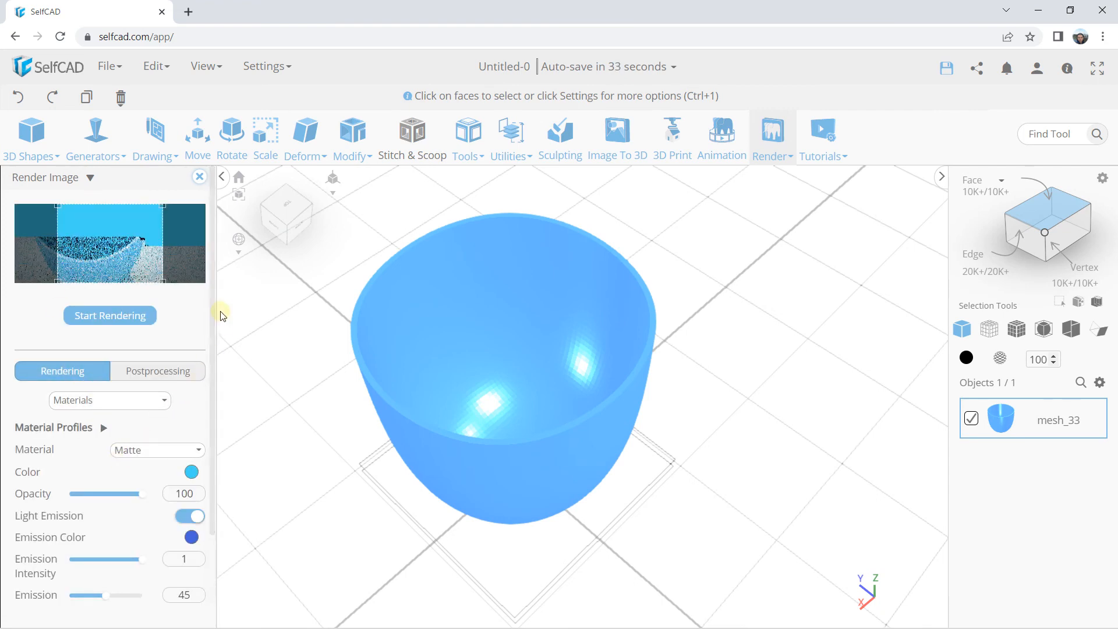
drag(214, 299, 214, 391)
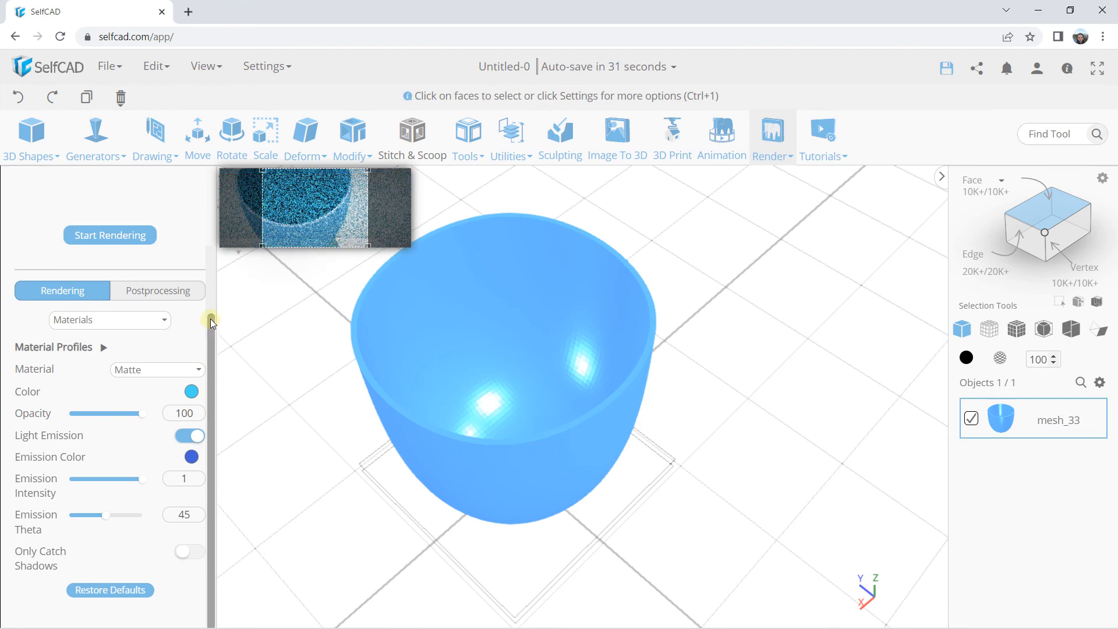
mouse_move(209, 335)
mouse_down()
mouse_move(214, 257)
mouse_move(211, 343)
mouse_up()
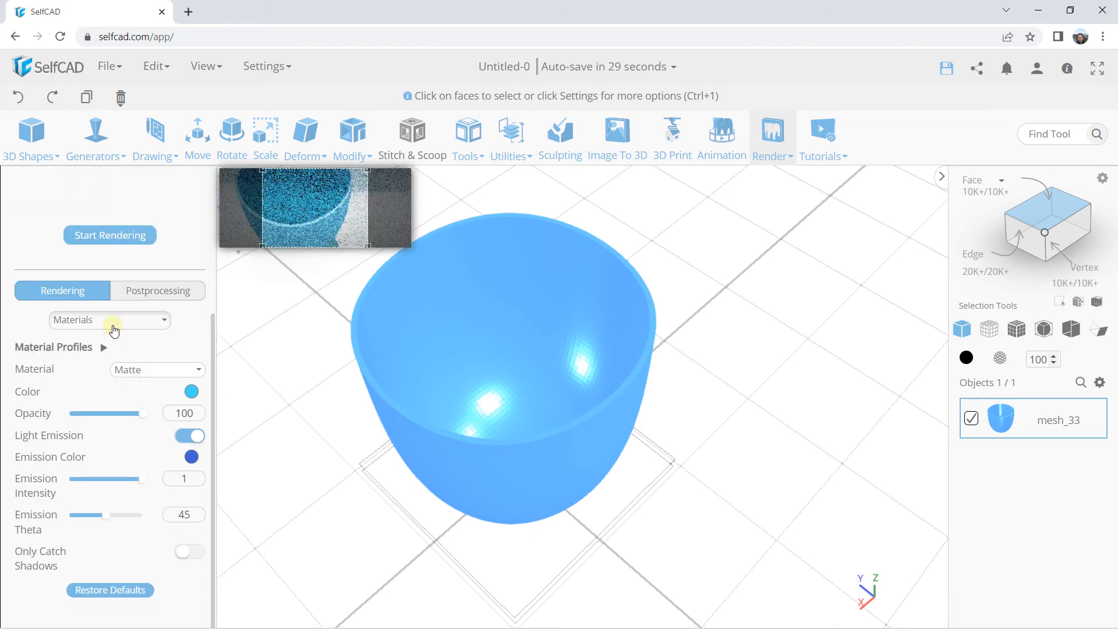
click(114, 330)
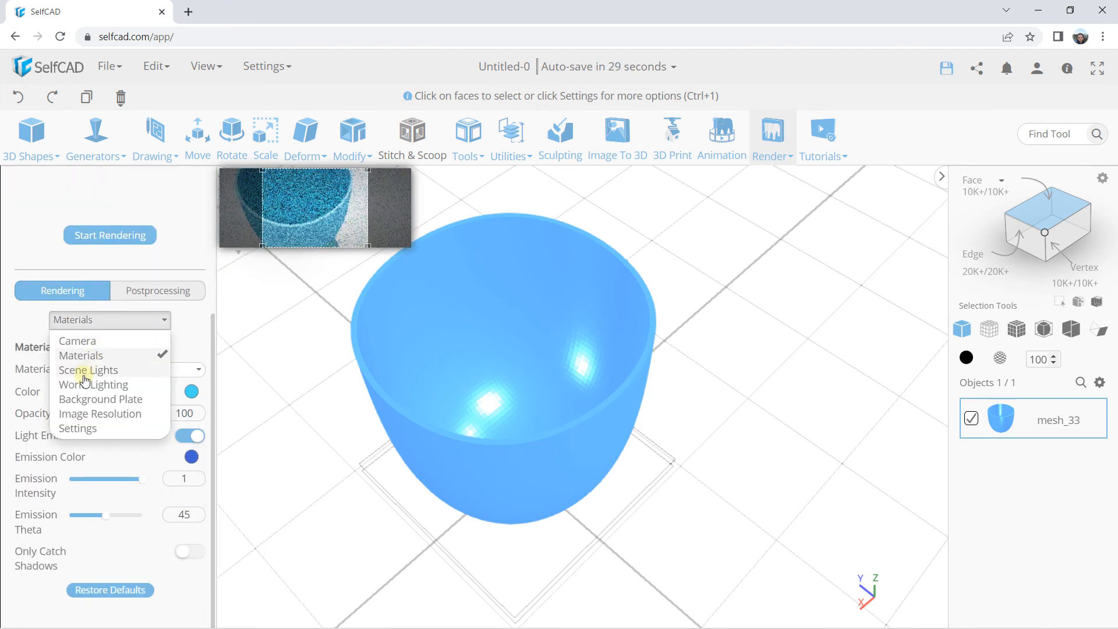
click(14, 331)
drag(212, 345, 201, 242)
Reframe the render preview so the whole cup fits inside the render area, and close Render Image.
drag(125, 229, 102, 229)
scroll(418, 323, down, 7)
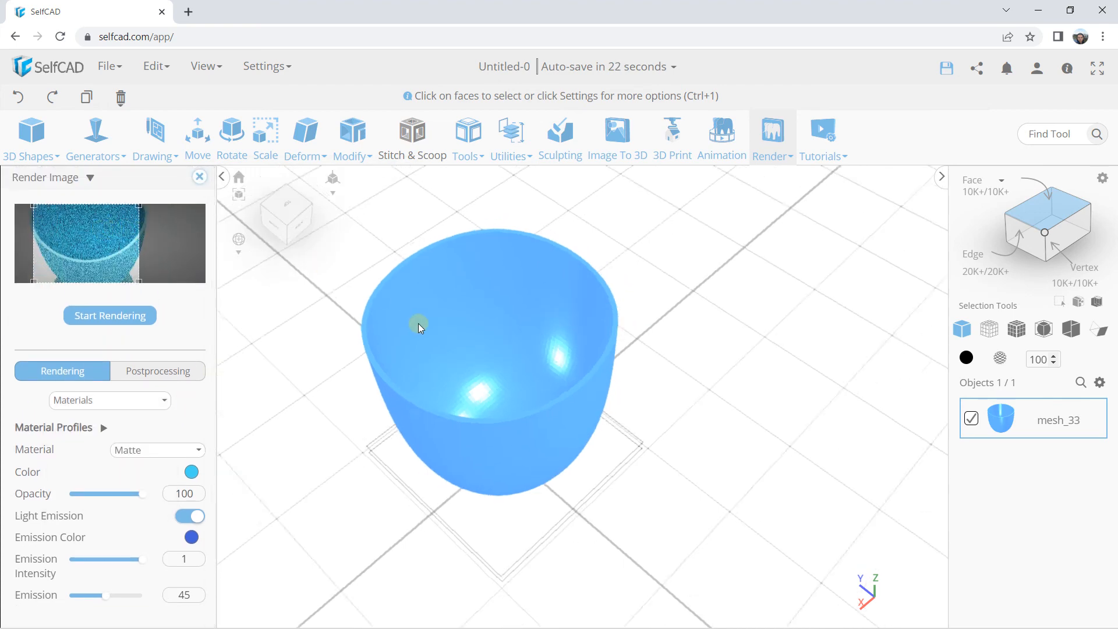
right_drag(451, 353, 454, 326)
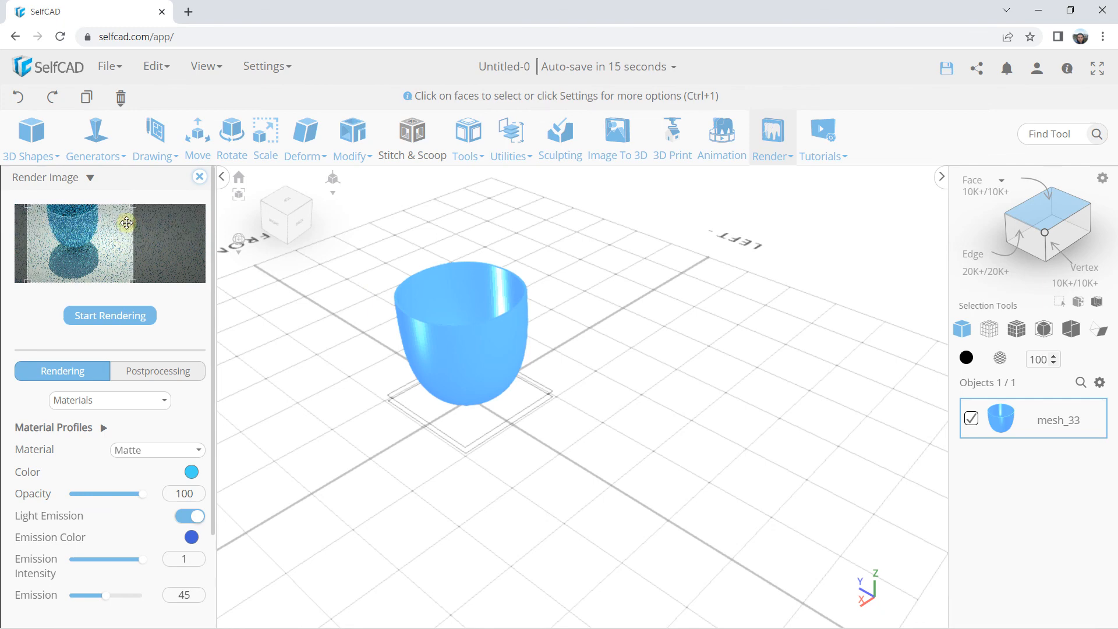
right_drag(435, 288, 480, 305)
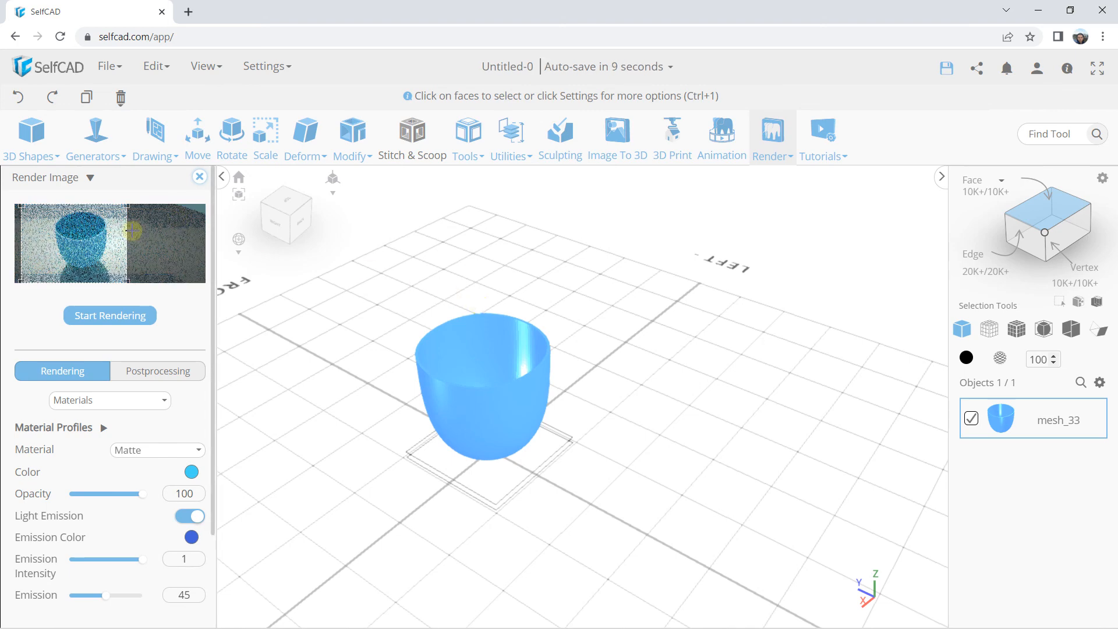
click(199, 176)
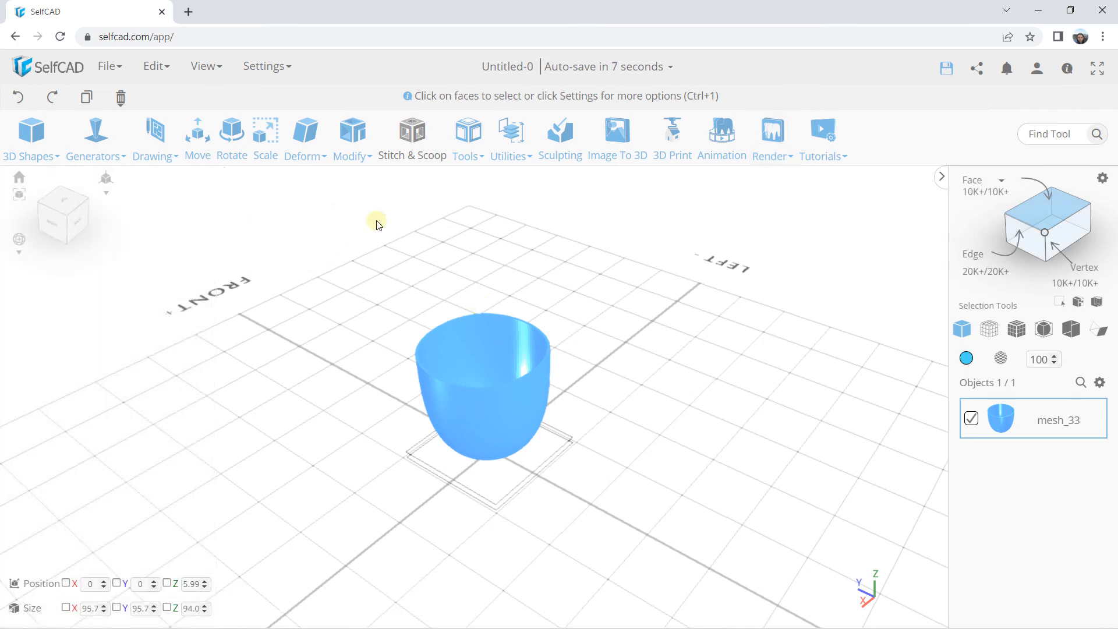
Examine the finished cup on the grid from several angles and distances.
right_drag(423, 258, 462, 243)
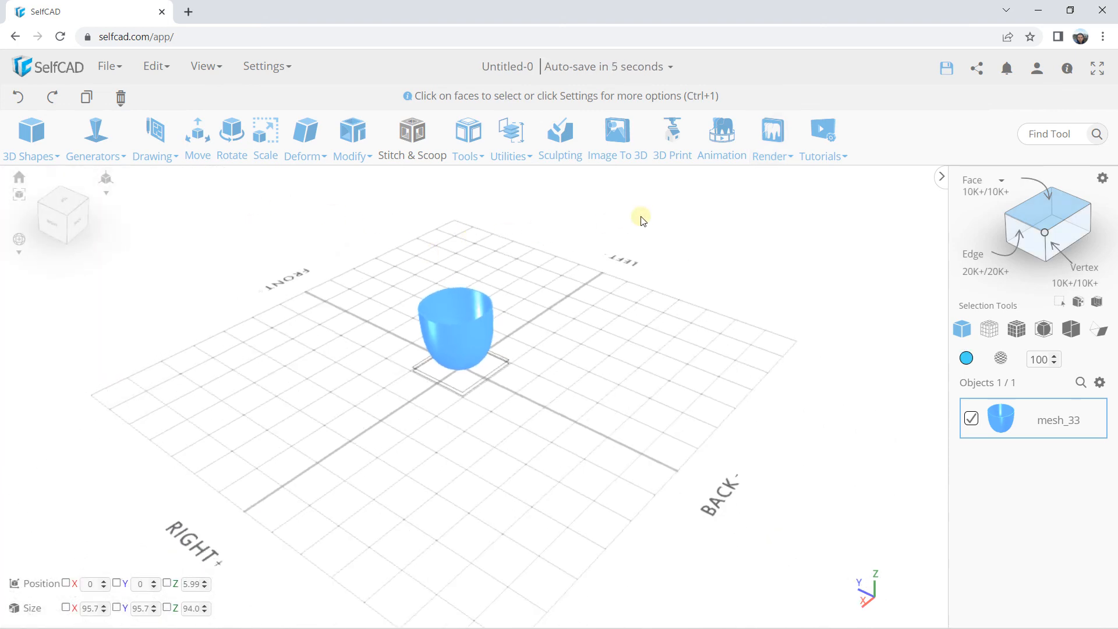
mouse_move(559, 307)
right_down()
mouse_move(528, 285)
mouse_move(554, 324)
right_up()
scroll(464, 297, up, 3)
right_drag(462, 295, 546, 300)
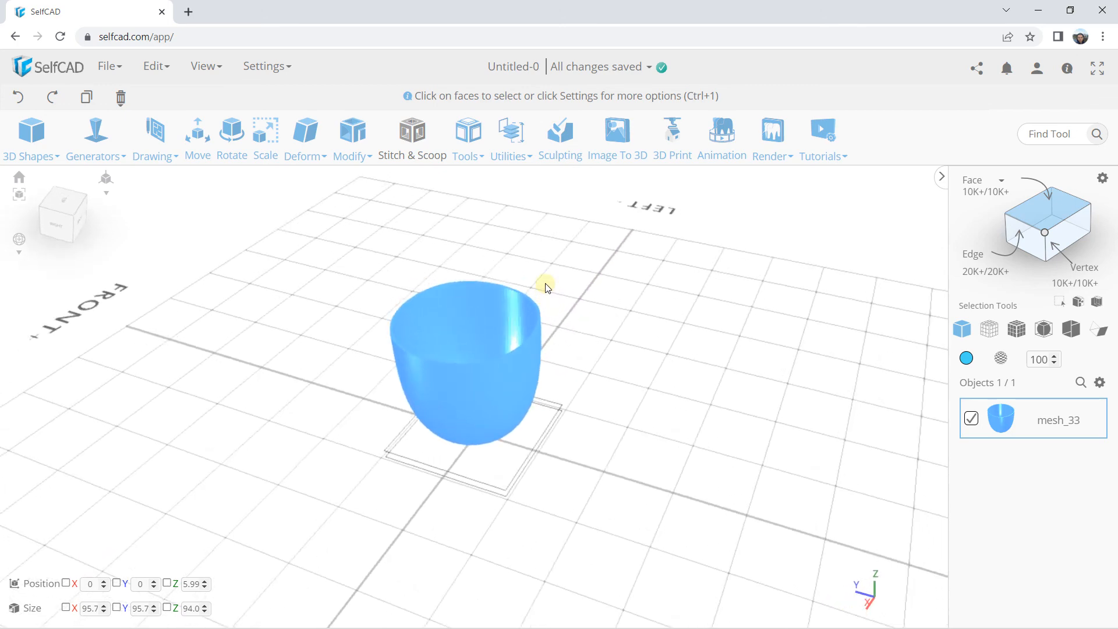
mouse_move(548, 277)
right_down()
mouse_move(484, 291)
mouse_move(497, 272)
mouse_move(532, 263)
right_up()
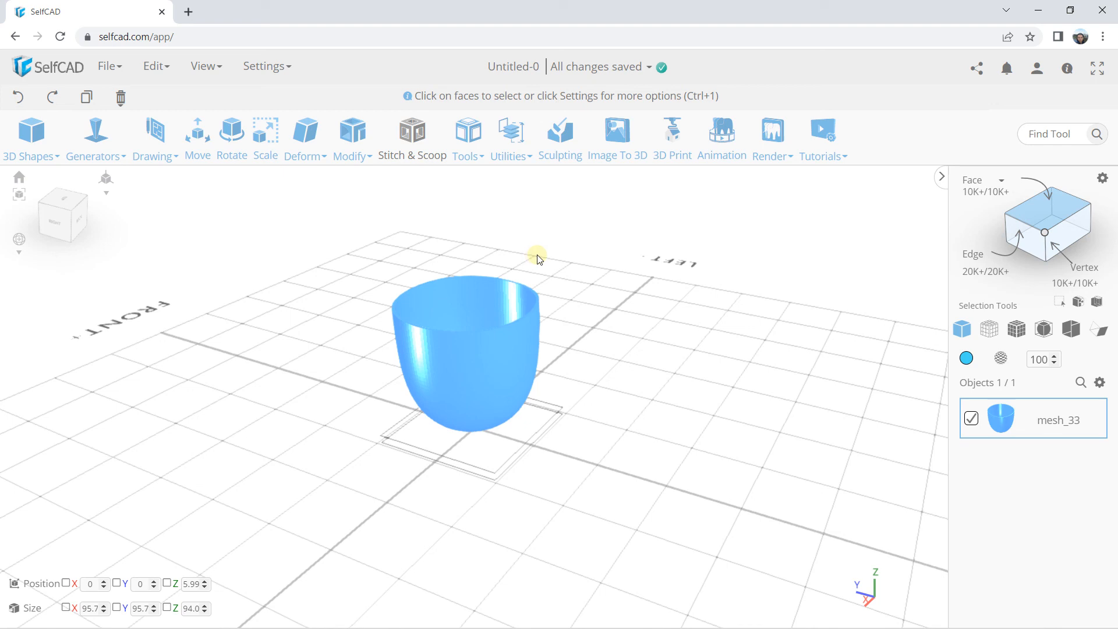
scroll(537, 258, down, 2)
scroll(538, 259, down, 3)
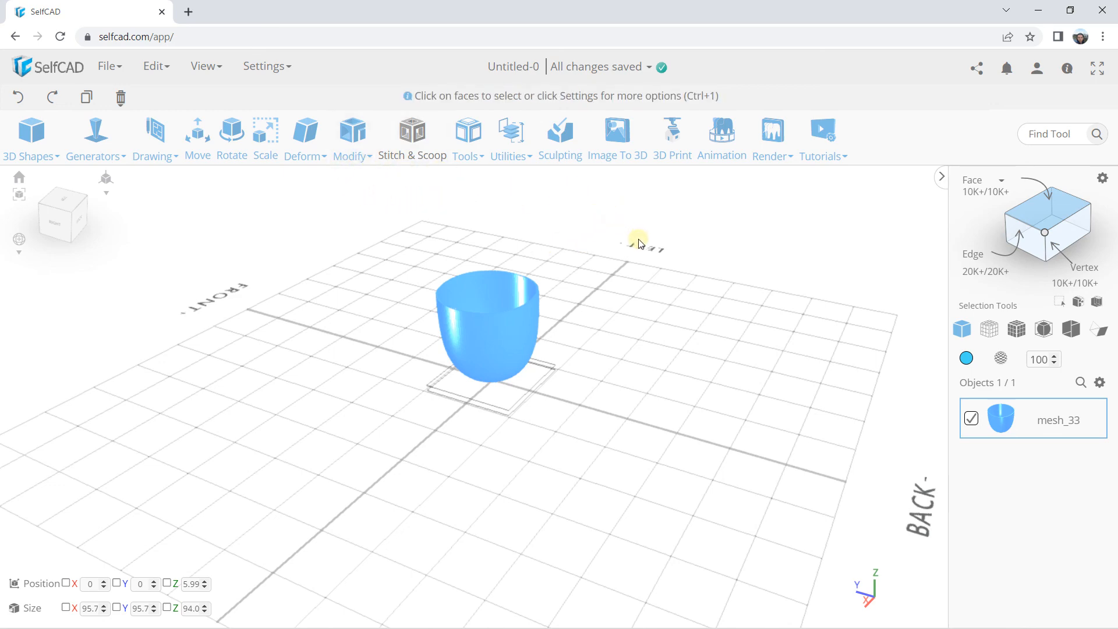
mouse_move(642, 222)
mouse_down()
mouse_move(601, 232)
mouse_move(557, 210)
mouse_move(649, 220)
mouse_up()
scroll(649, 233, down, 3)
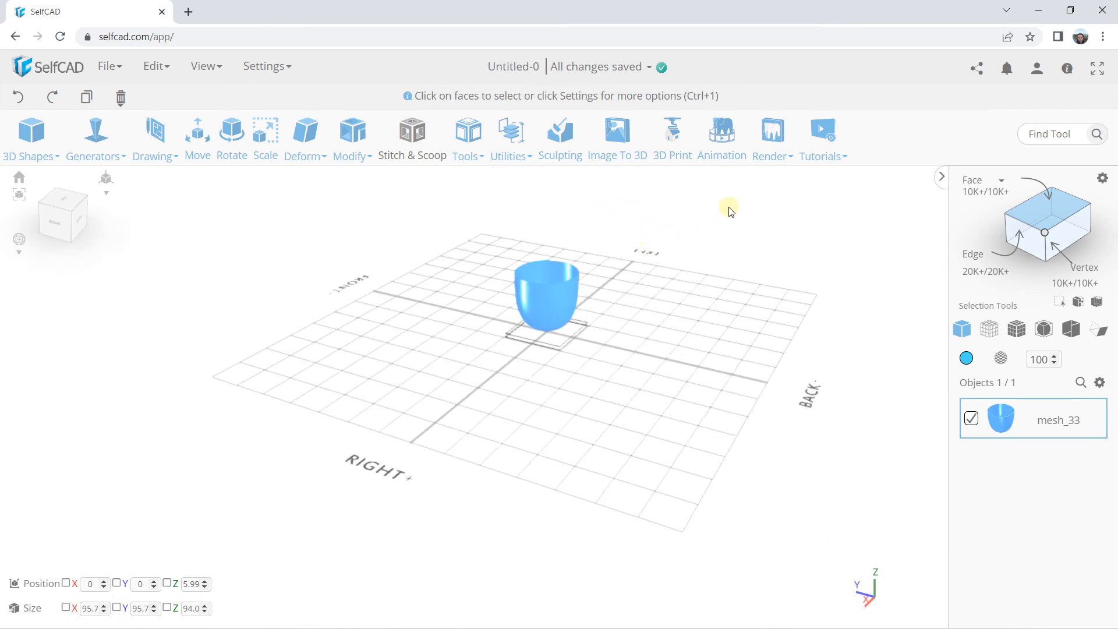